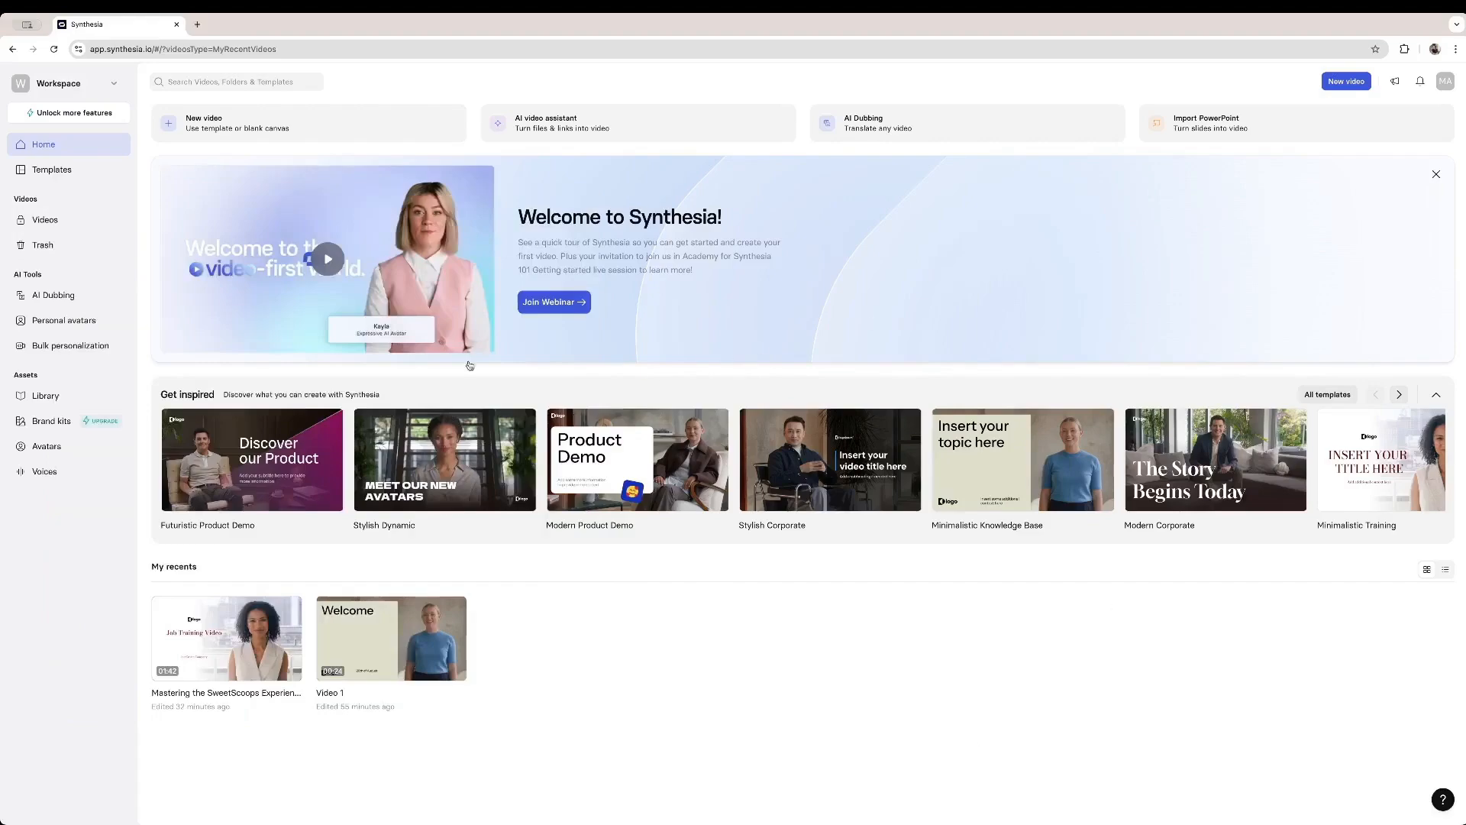
- Open the Avatars library and scroll through the stock avatars
mouse_move(276, 643)
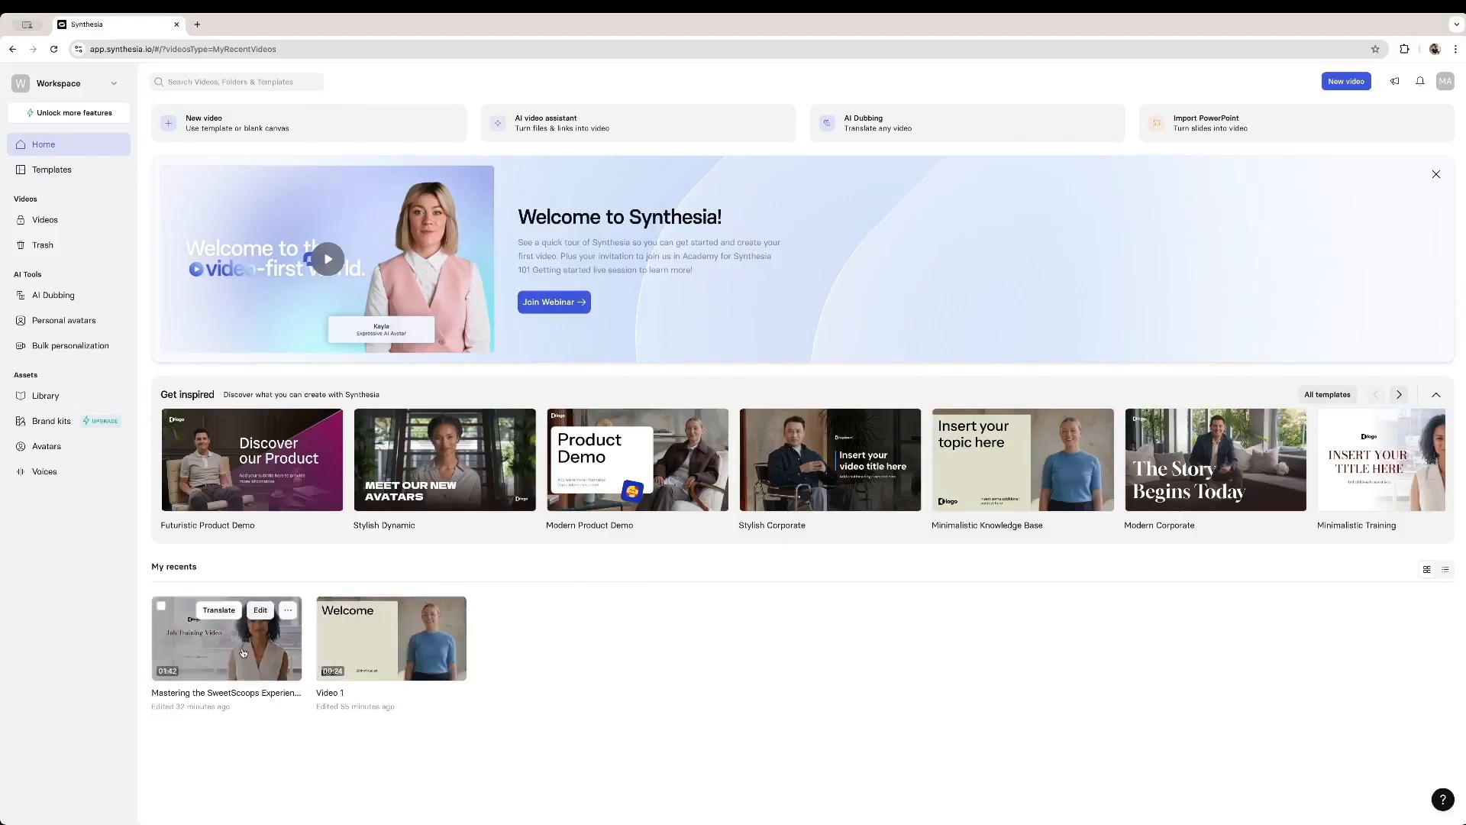
mouse_move(381, 654)
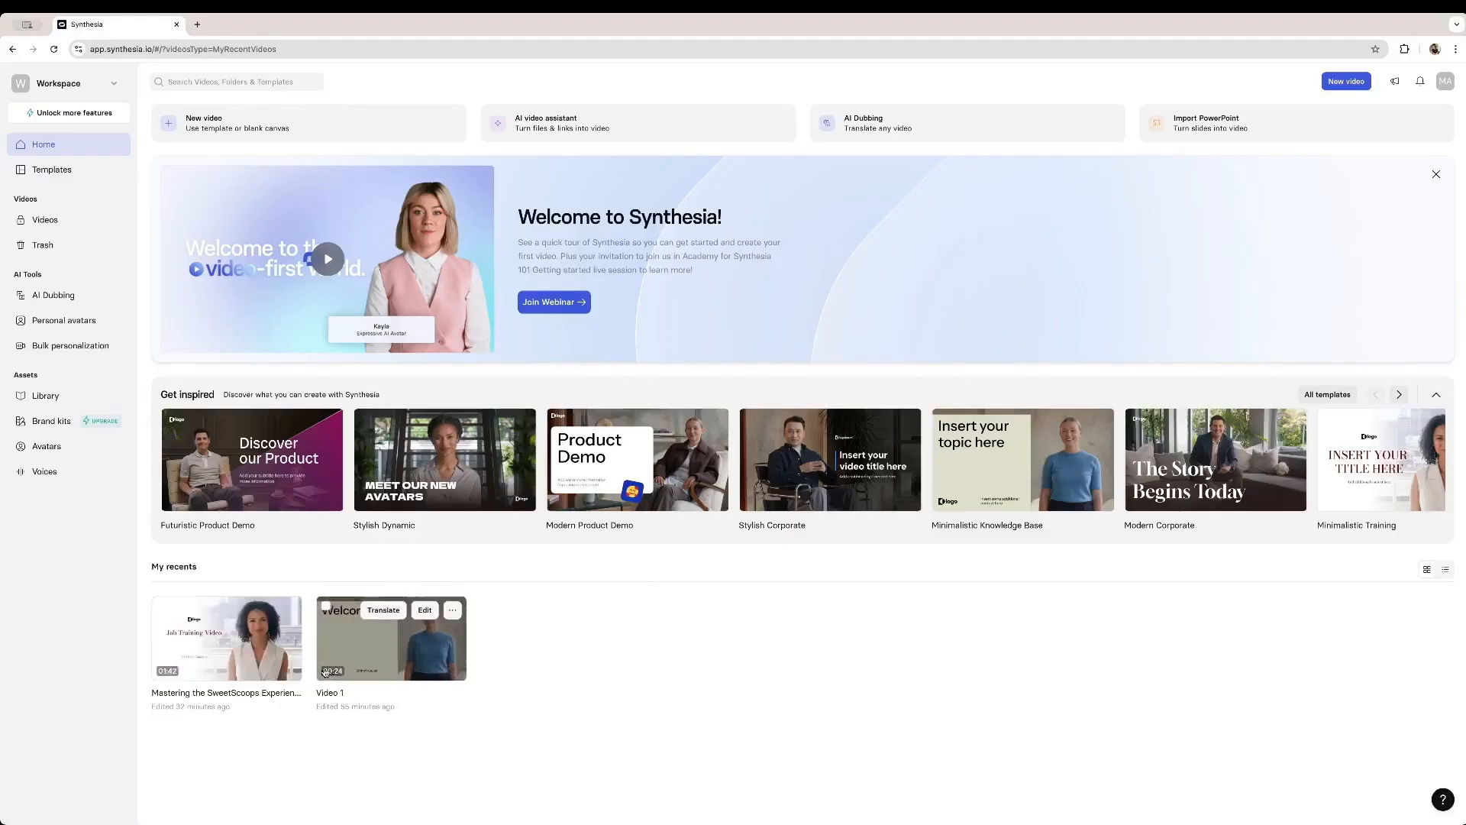
mouse_move(298, 477)
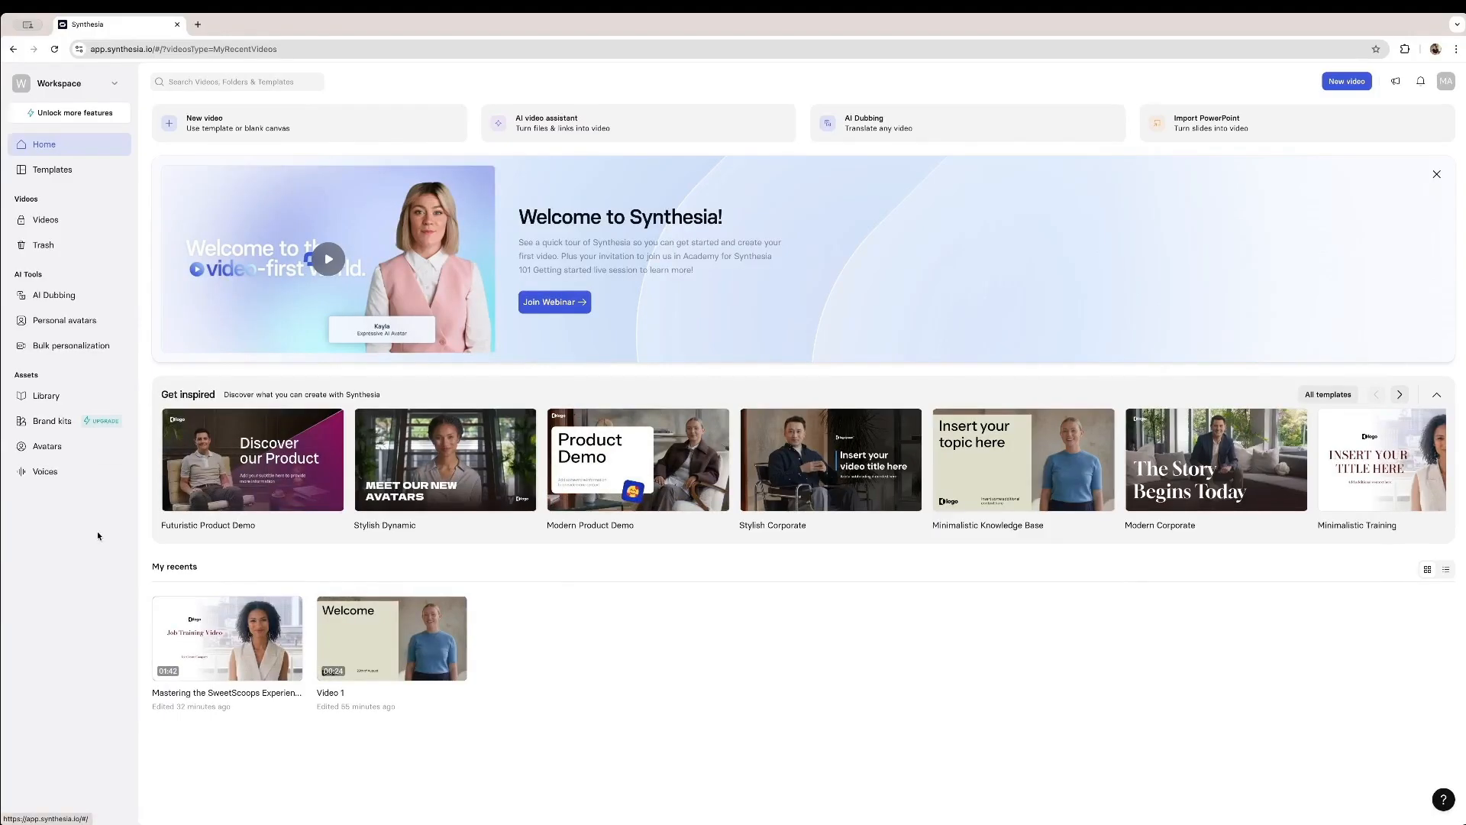
click(69, 449)
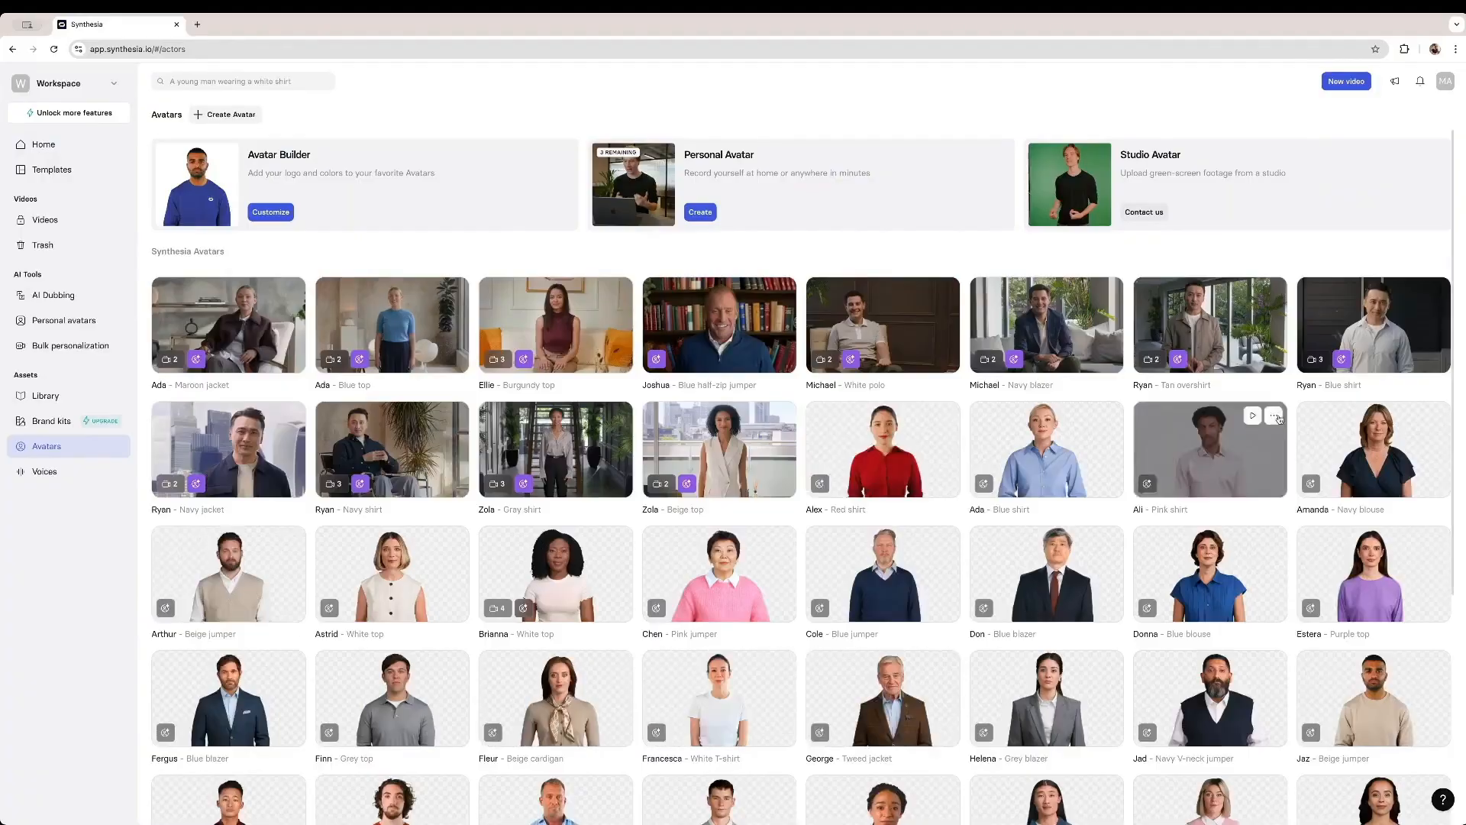
scroll(623, 595, down, 5)
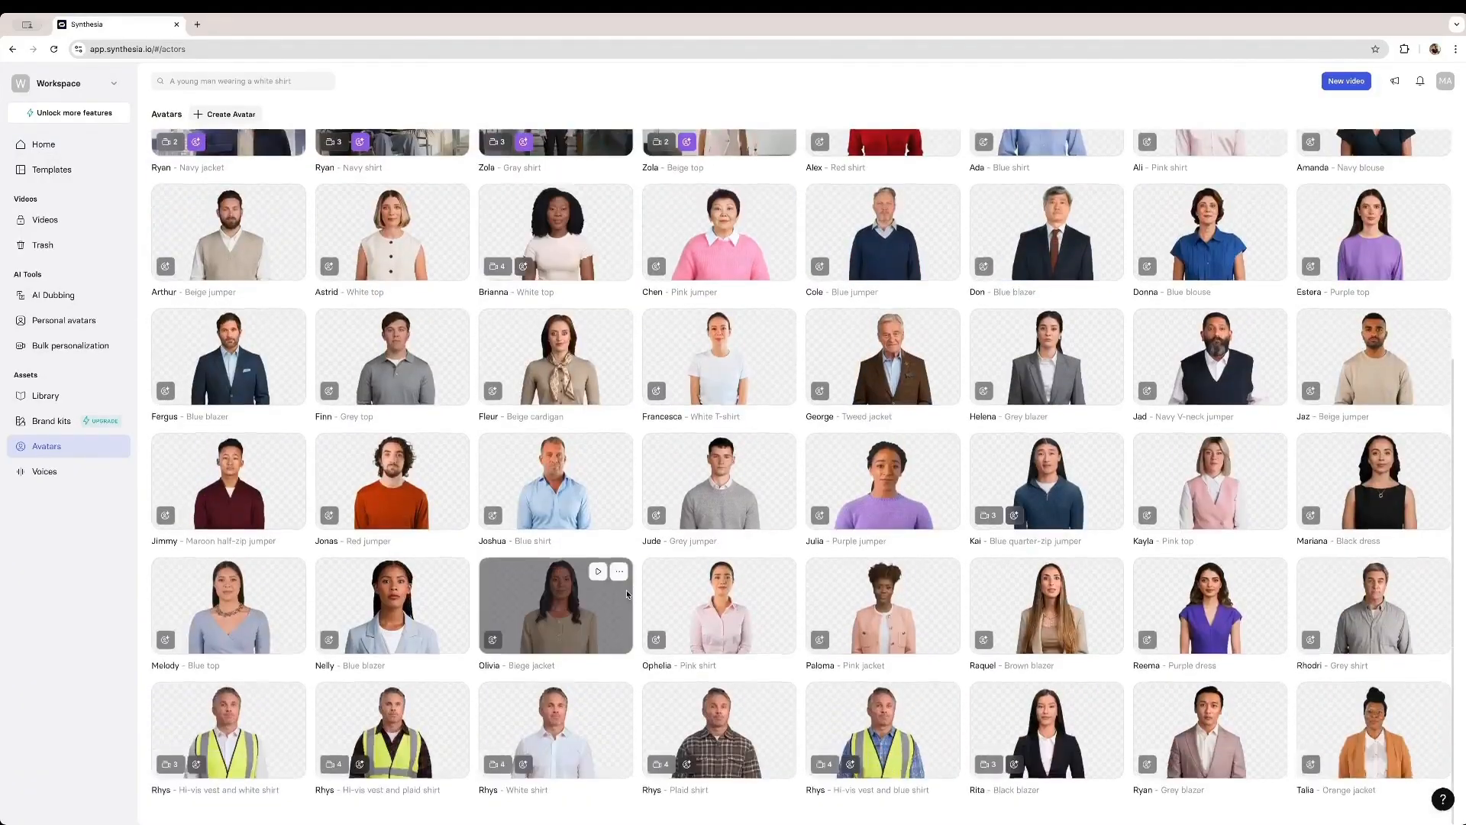
scroll(623, 595, down, 10)
scroll(624, 595, up, 15)
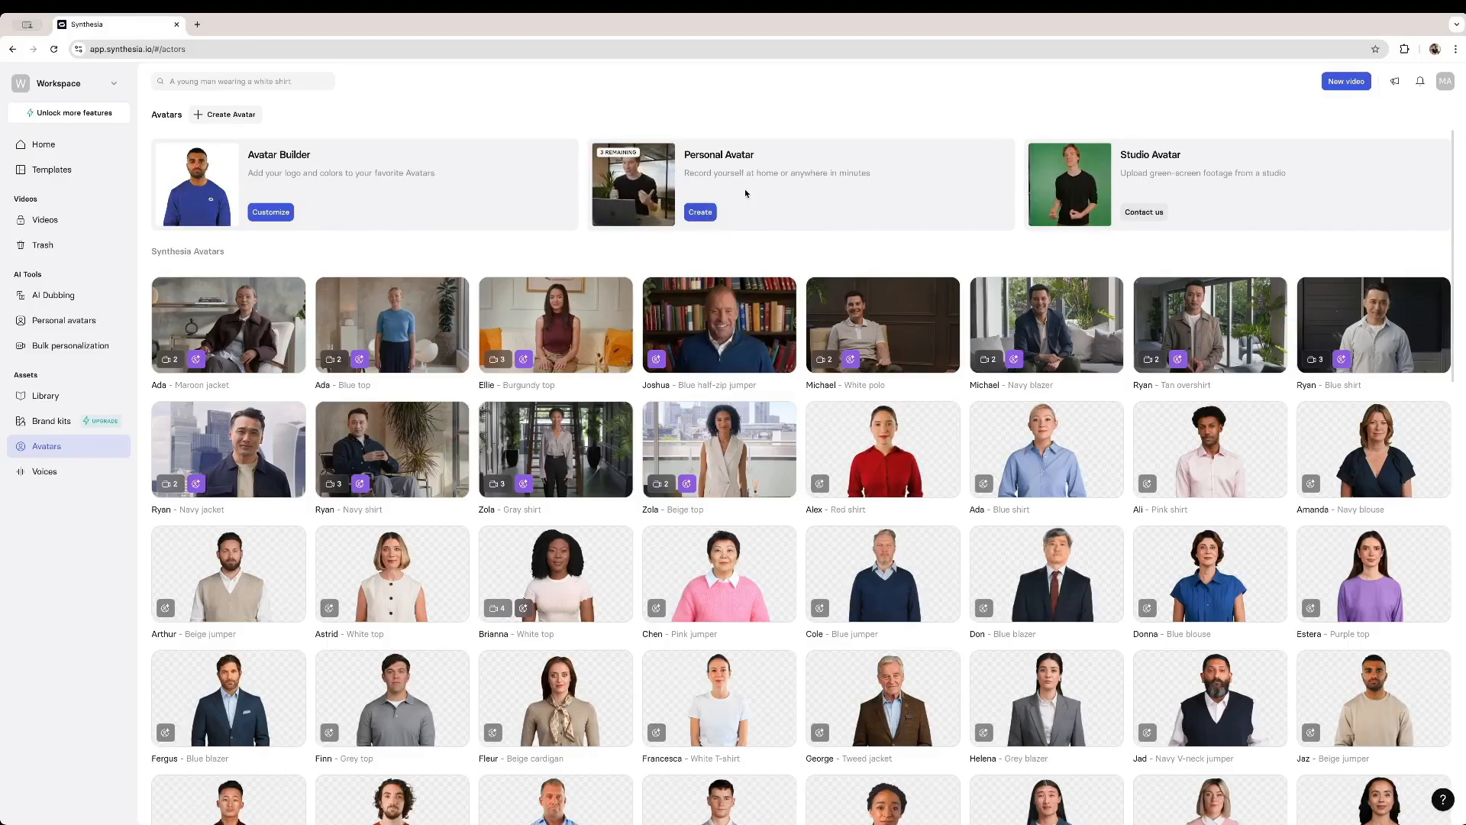
- Start creating a personal avatar and scrub through the overview video
click(700, 213)
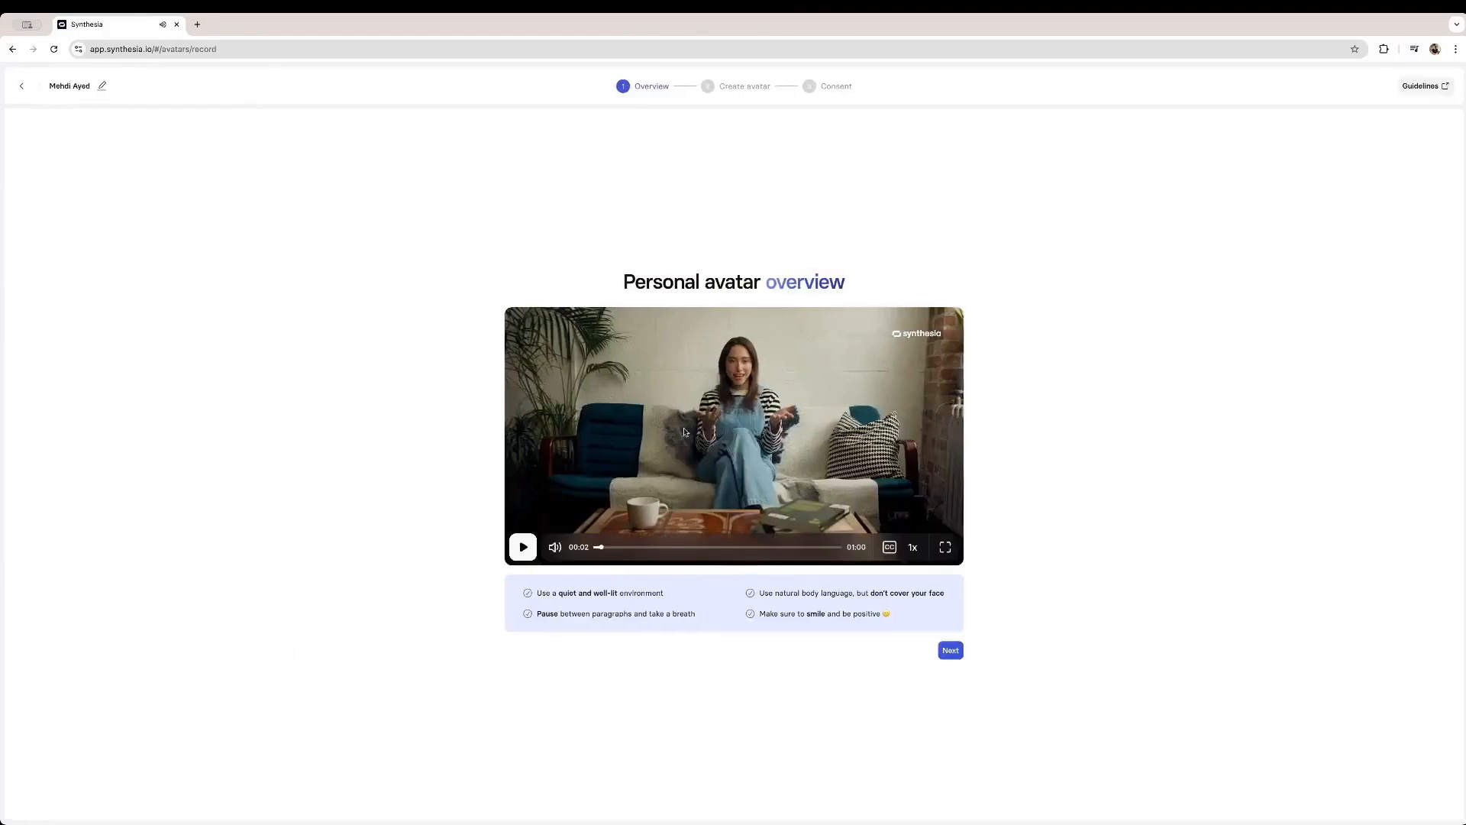
drag(601, 552, 593, 551)
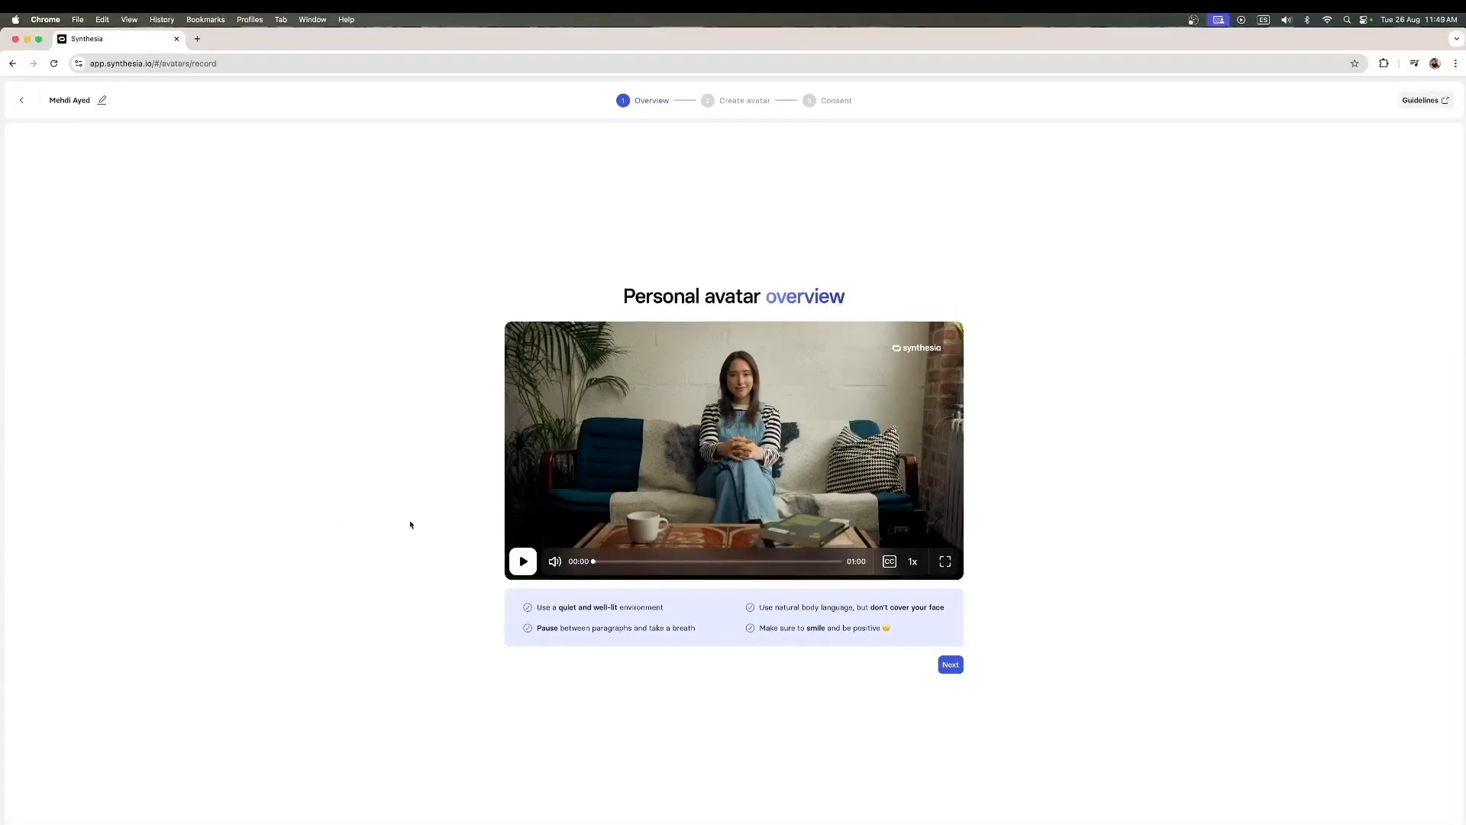
- Switch to QuickTime Player to play the recorded footage IMG_2942.mov, then close its window
key(super+Tab)
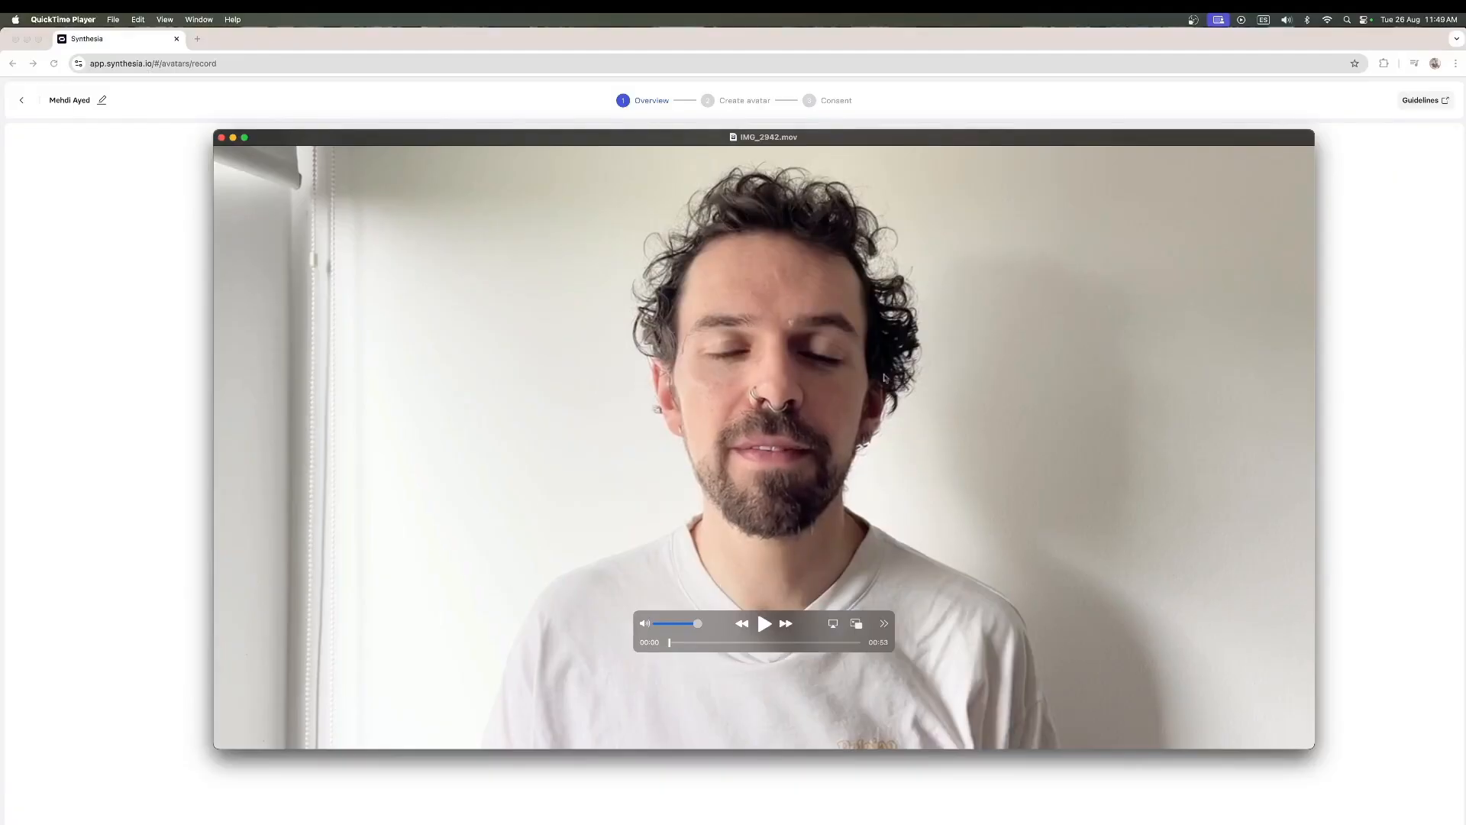
drag(719, 623, 720, 676)
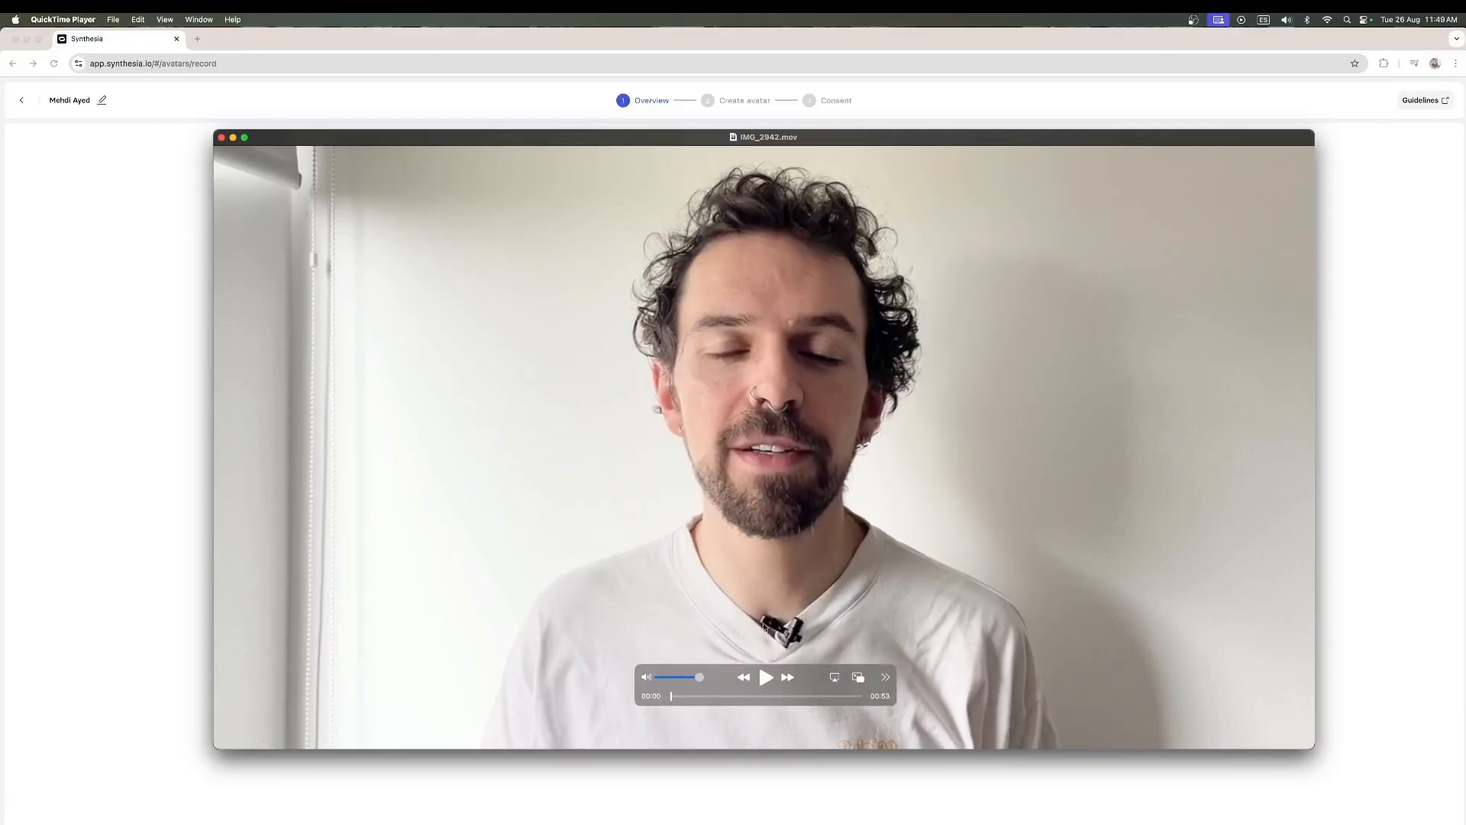
mouse_move(722, 670)
mouse_down()
mouse_move(712, 604)
mouse_move(725, 647)
mouse_up()
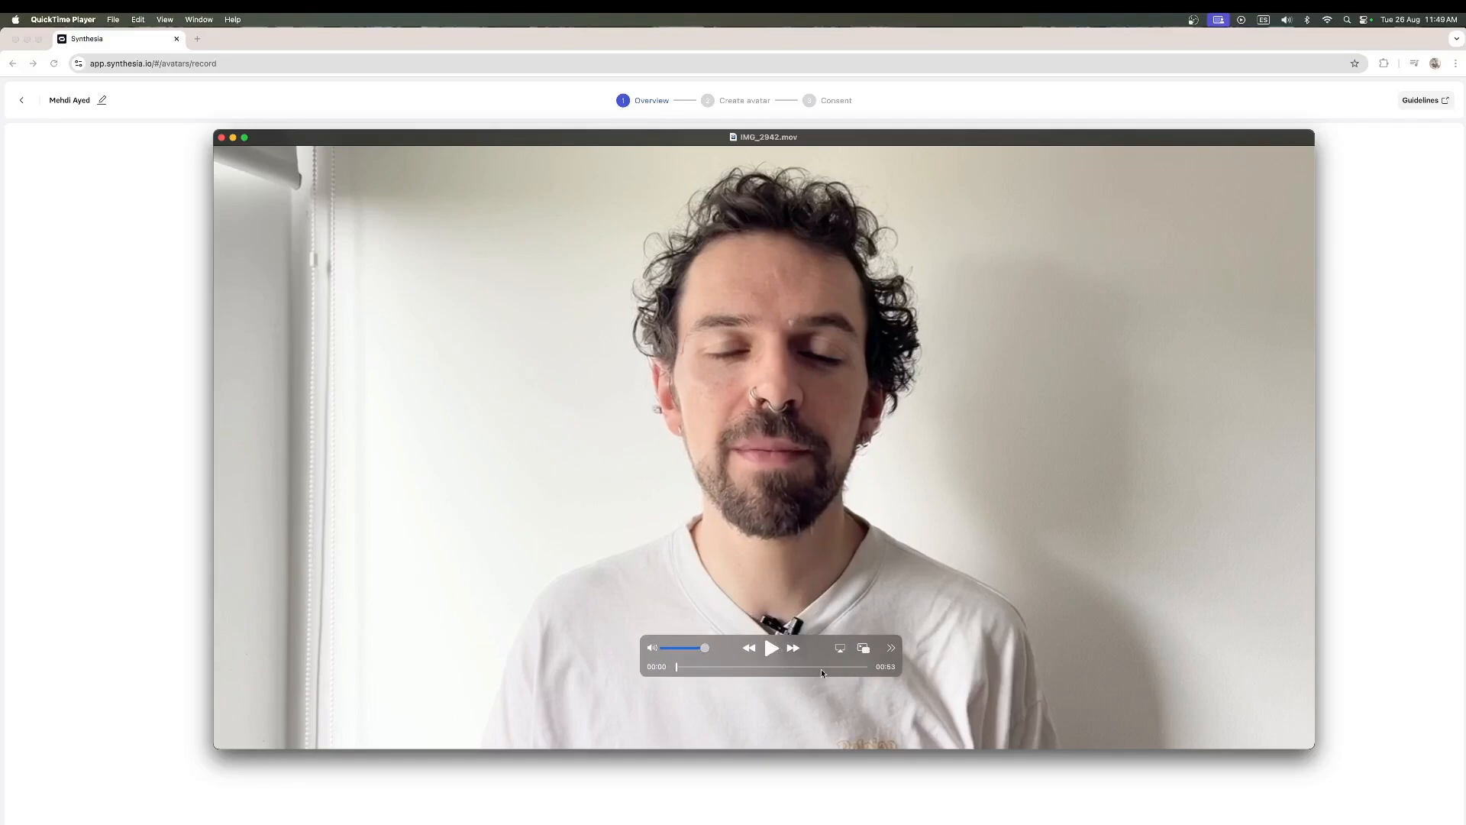
click(772, 650)
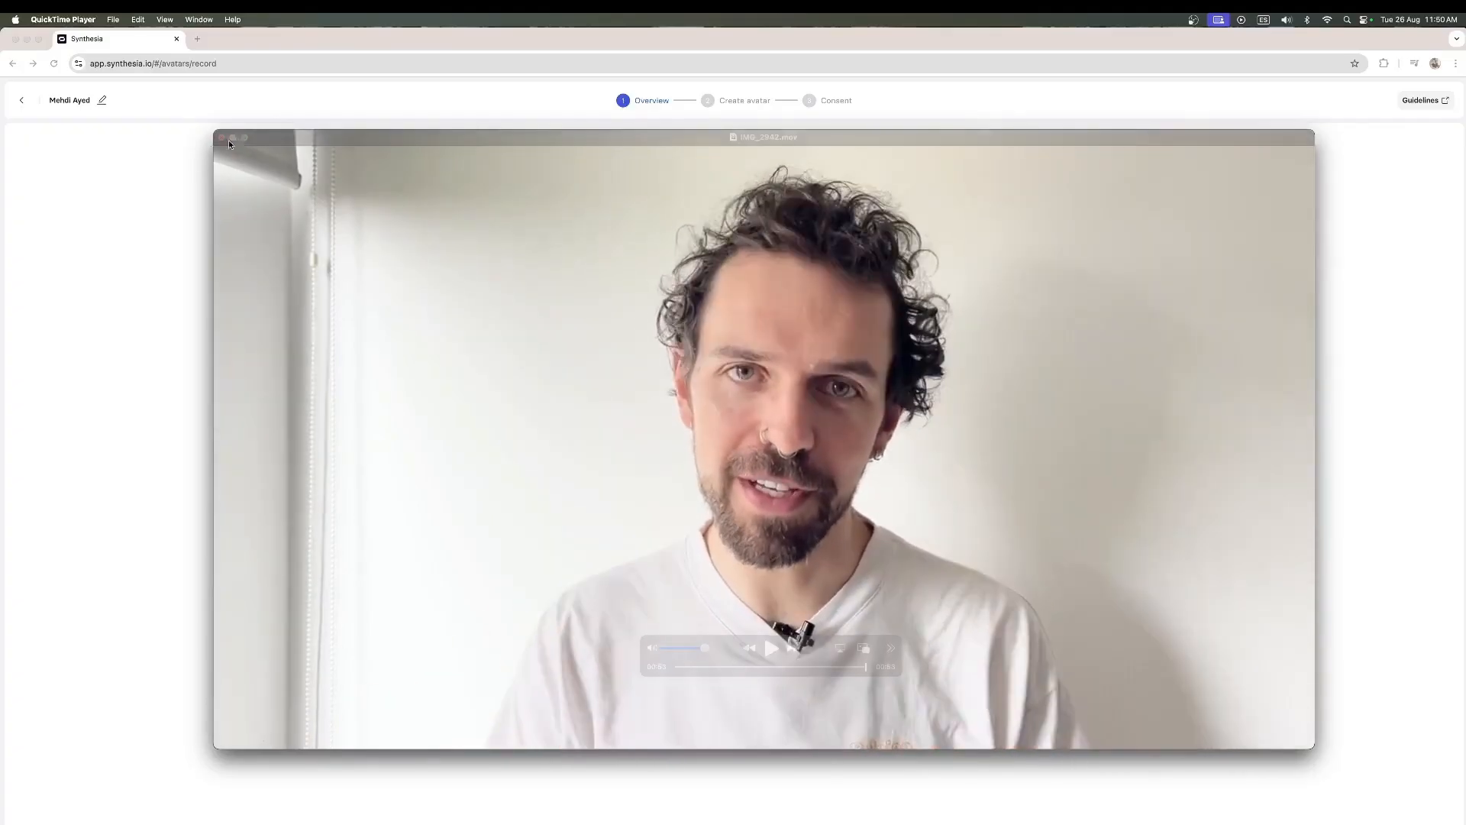
click(222, 138)
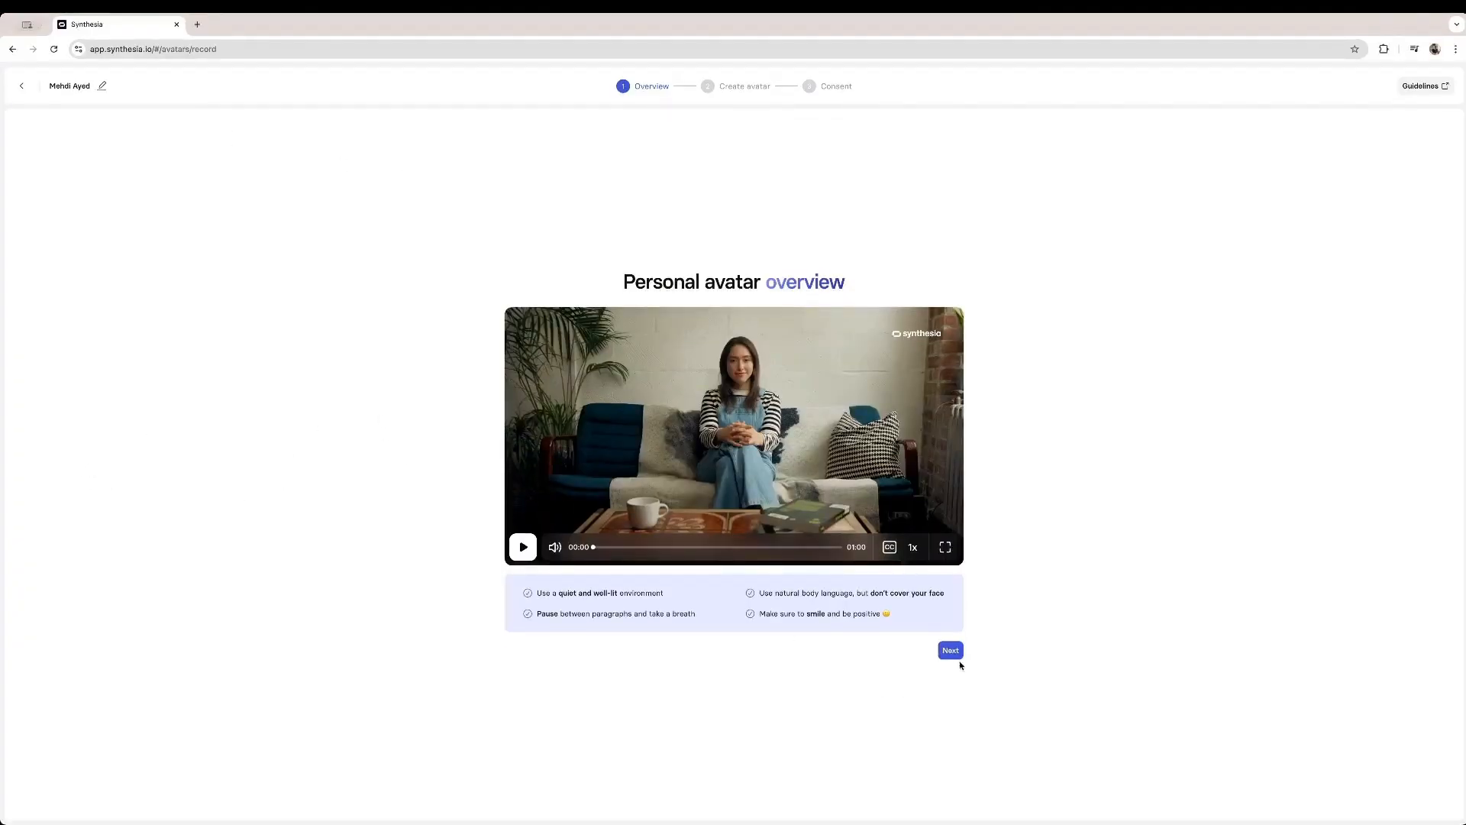
- Continue past the overview and choose to upload footage for the avatar
click(954, 655)
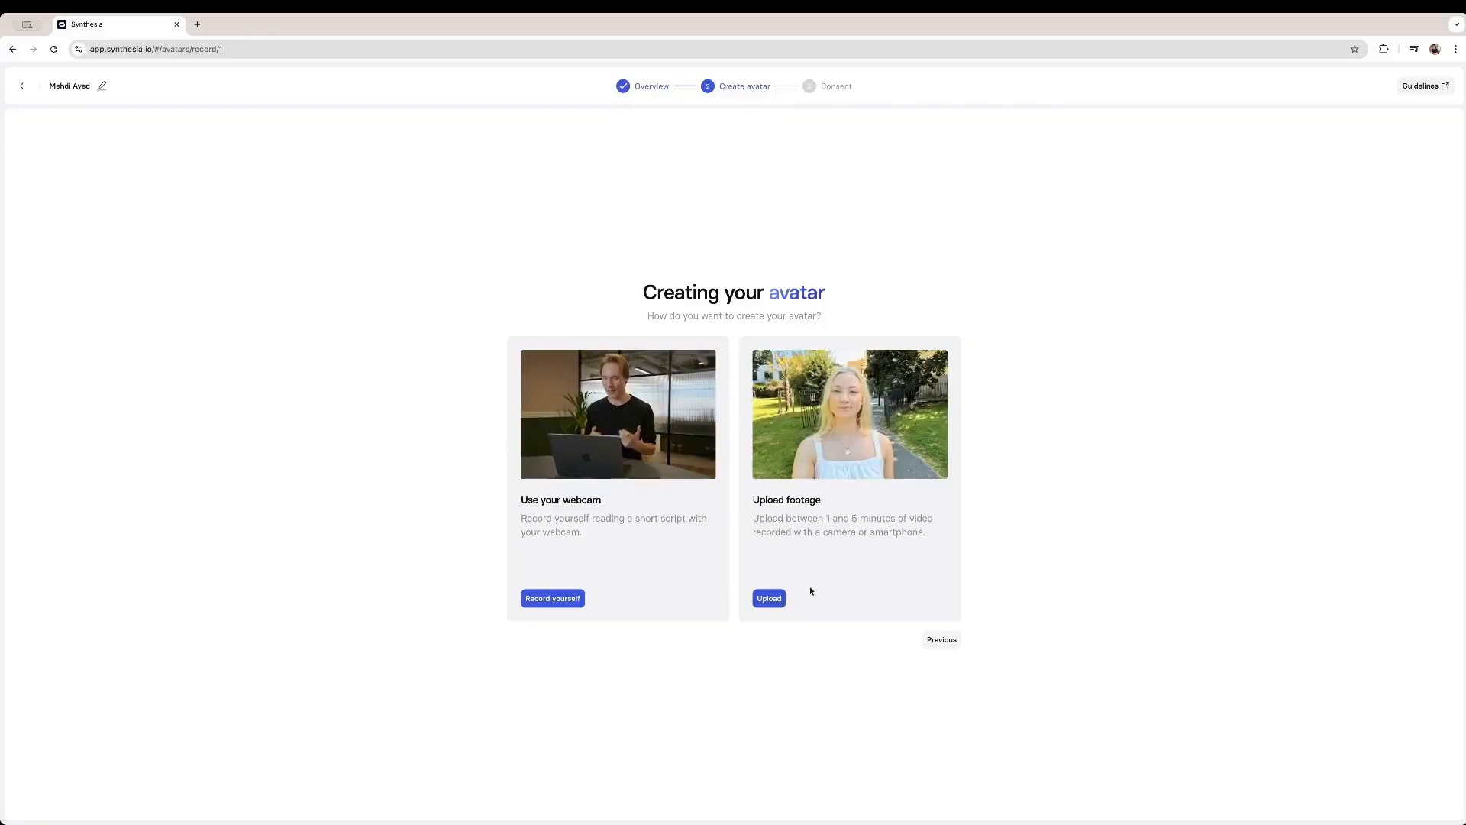
click(768, 599)
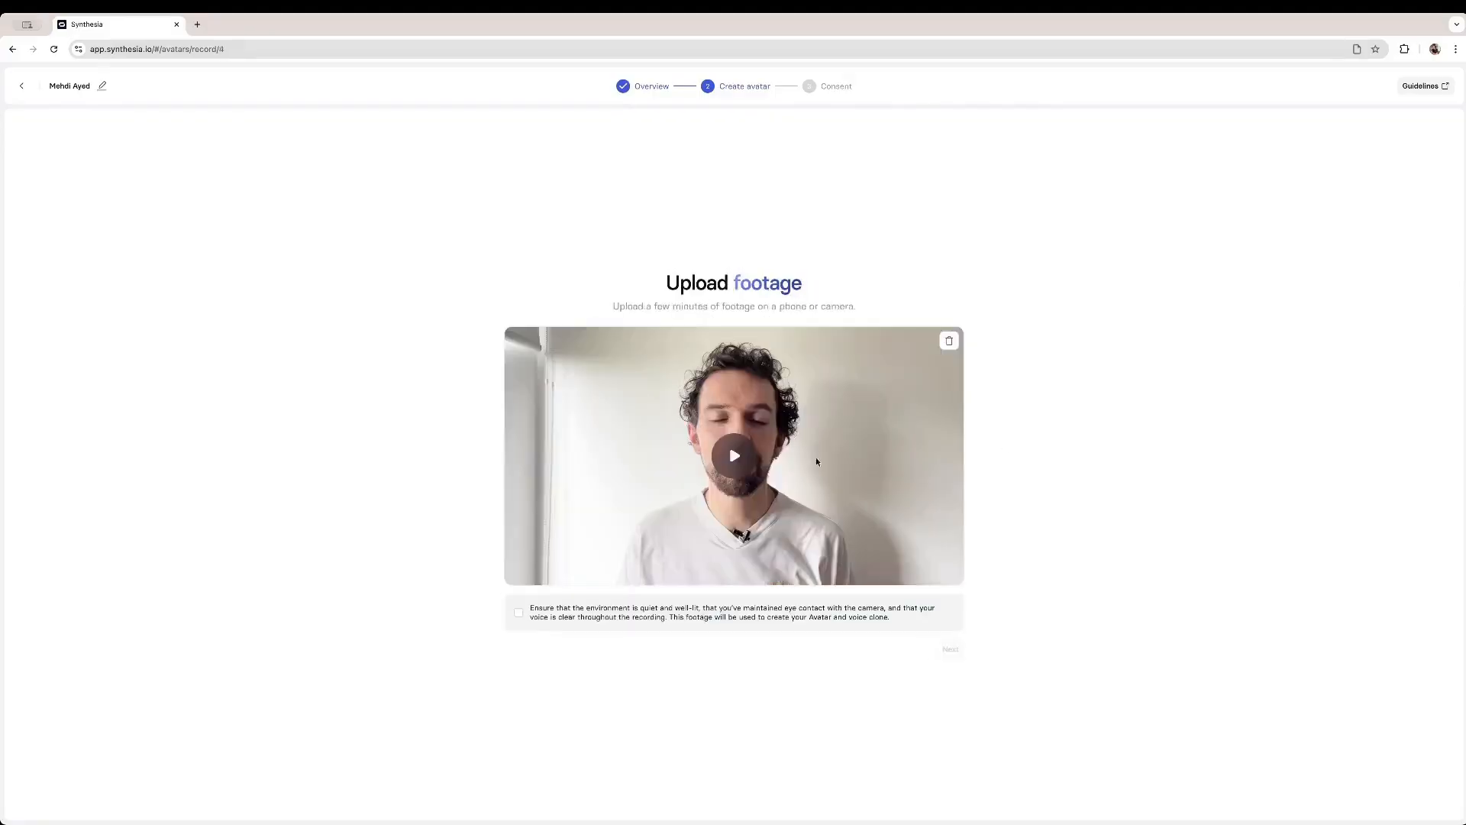
- Accept the footage guidelines checkbox, select English as the language and continue
click(536, 605)
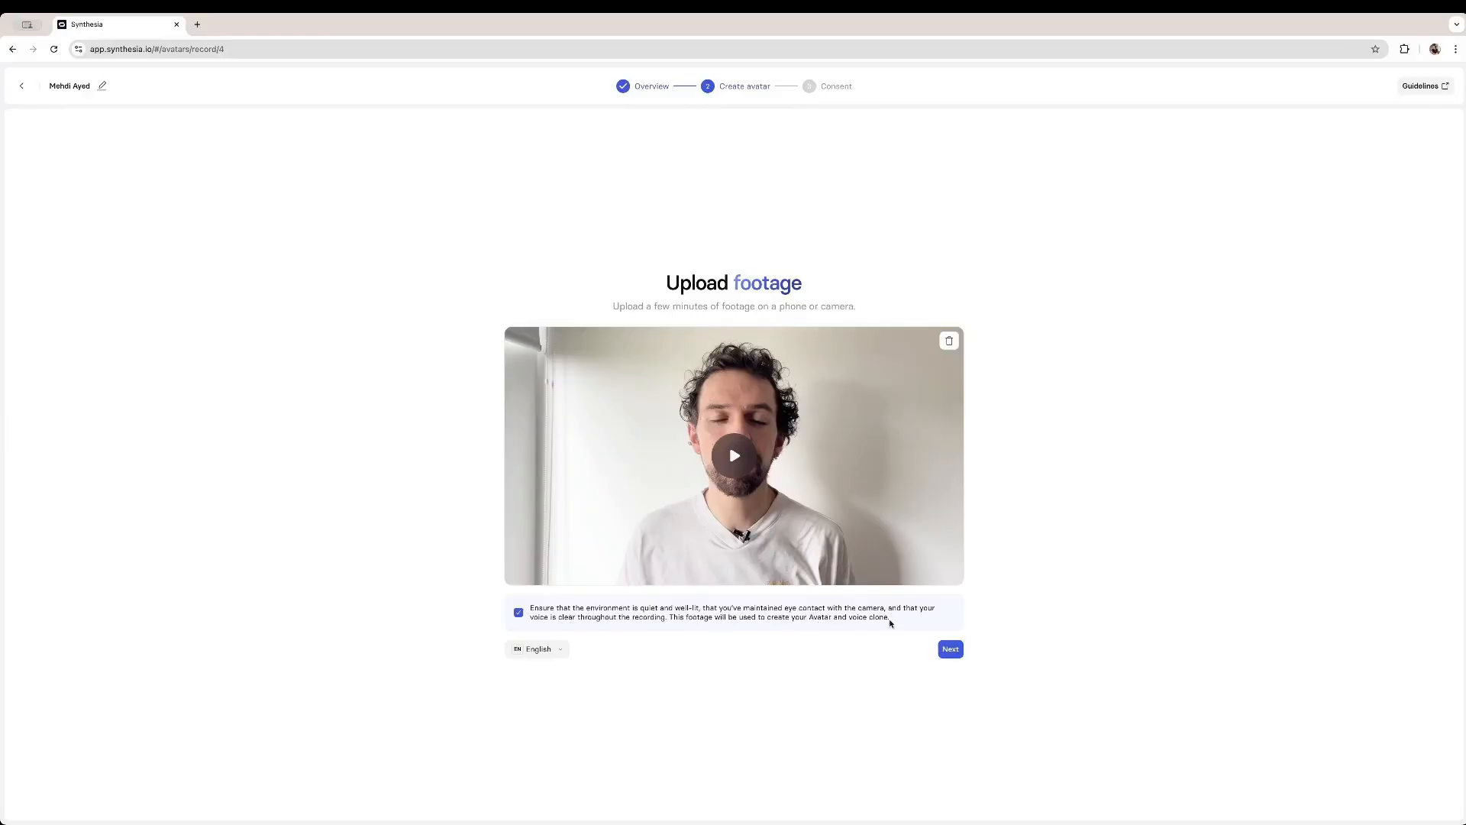
click(561, 651)
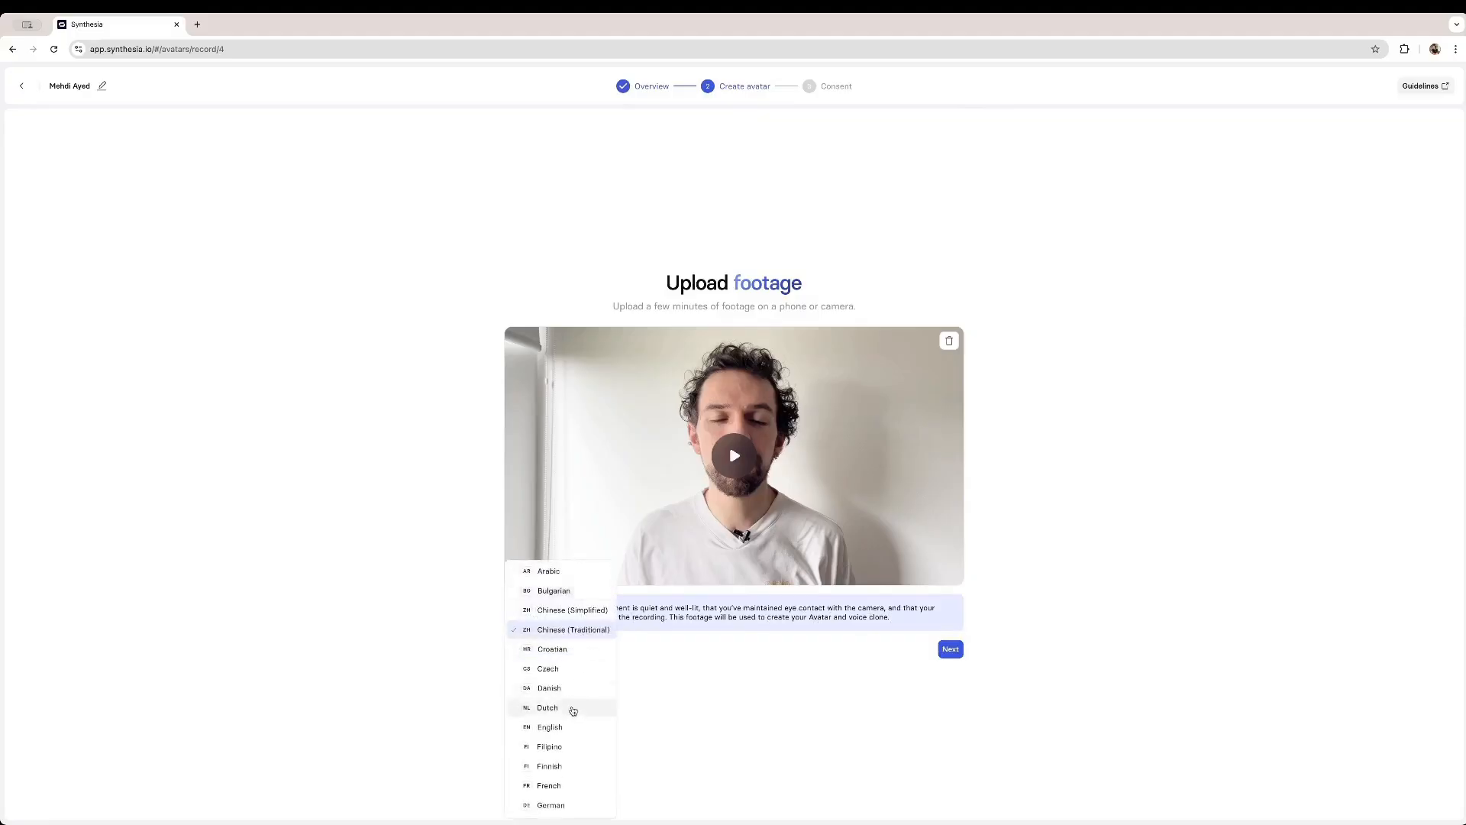
scroll(569, 729, down, 2)
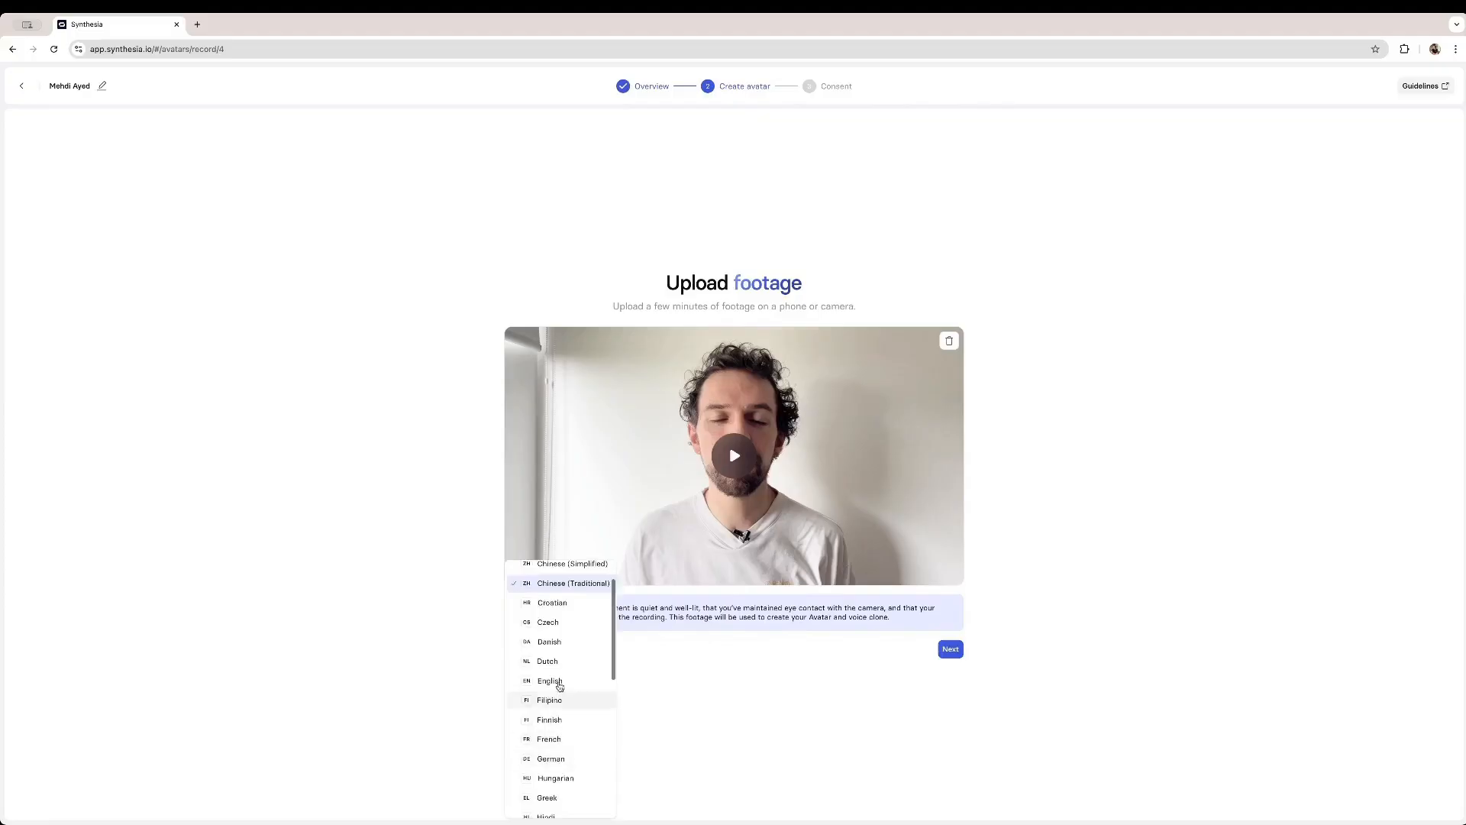
click(553, 681)
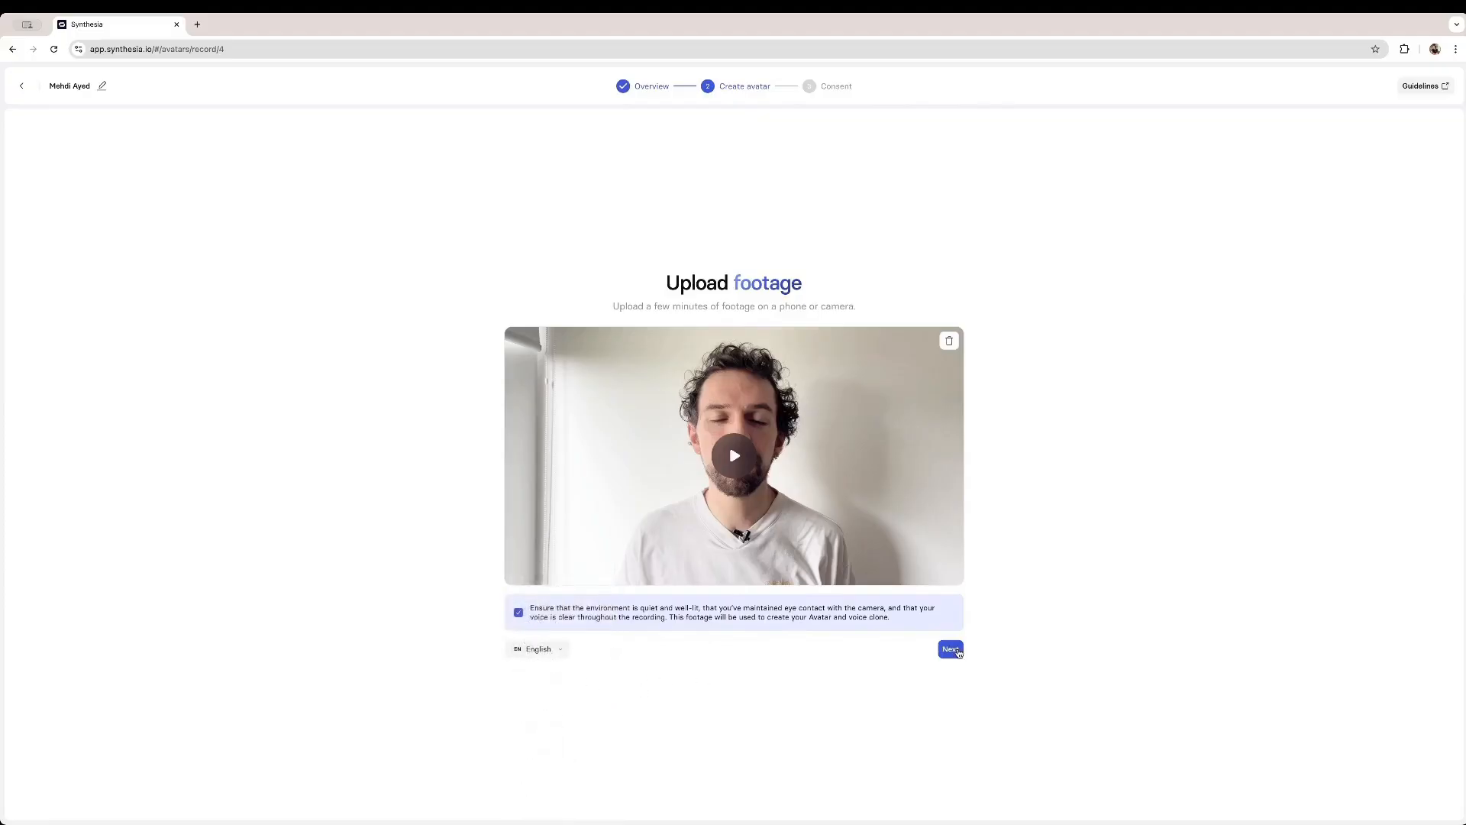
click(951, 650)
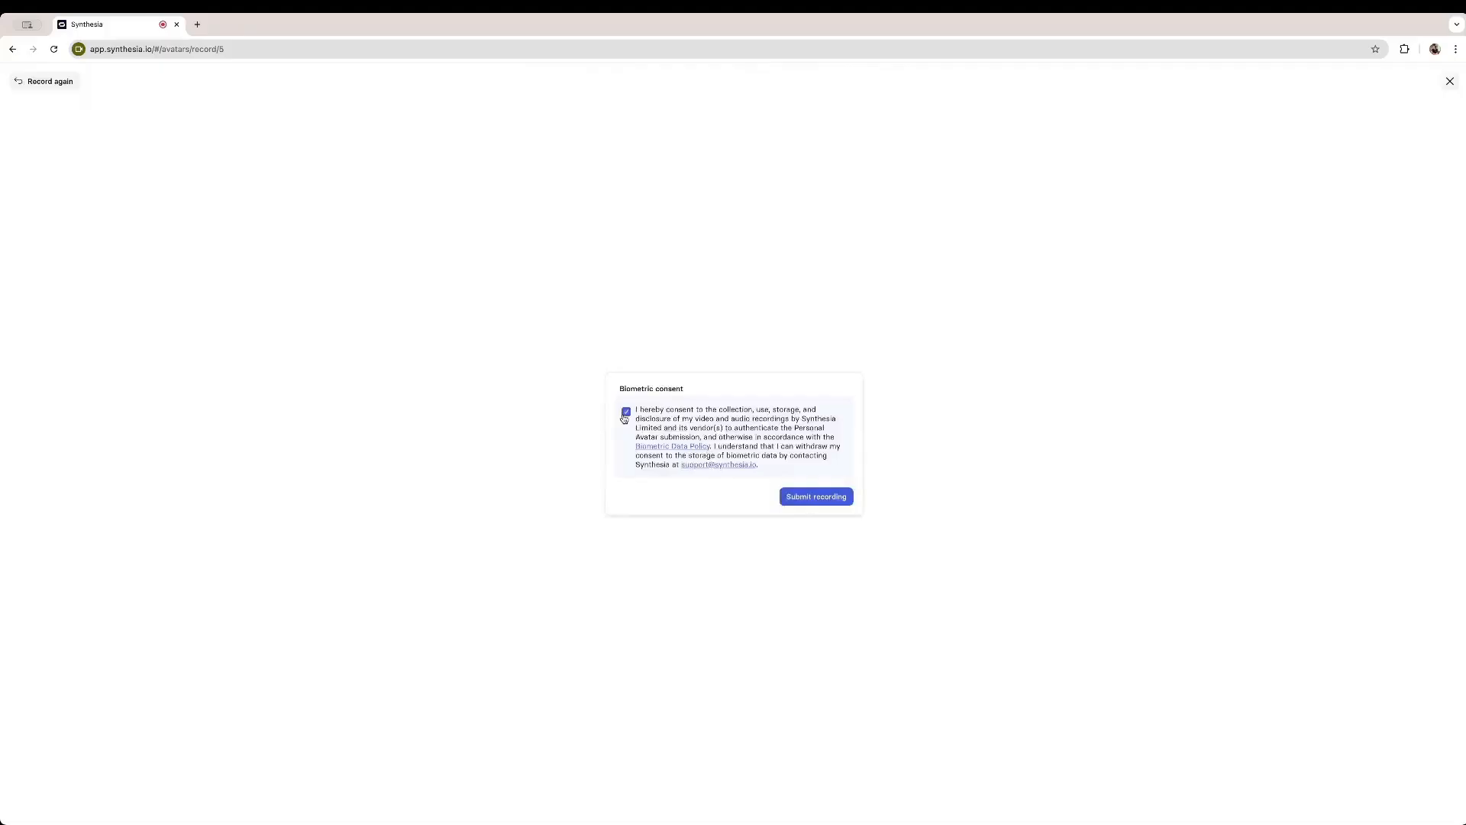
- Complete the consent step with the webcam and return to the home page
click(625, 412)
click(828, 498)
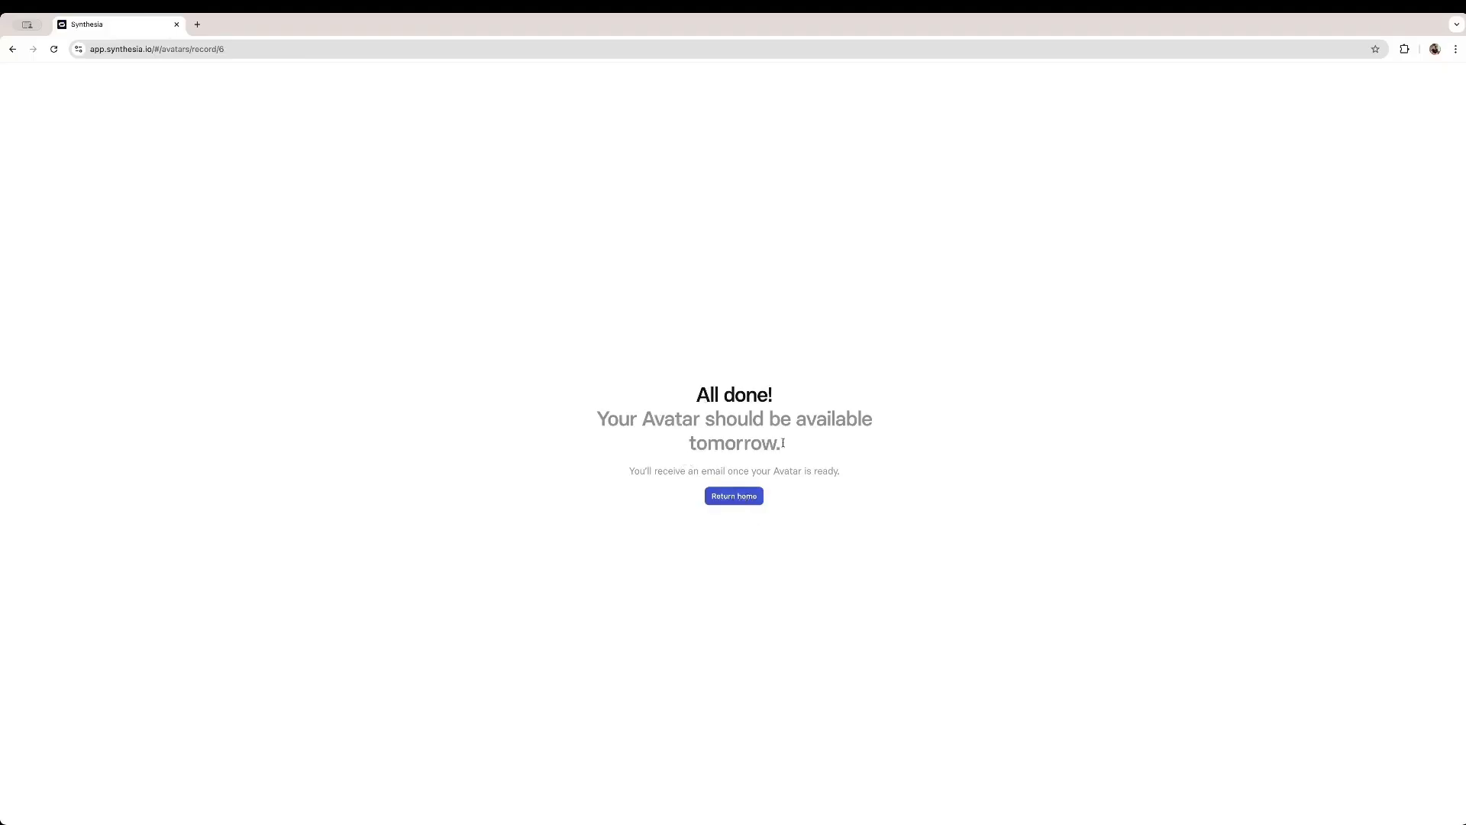
click(726, 507)
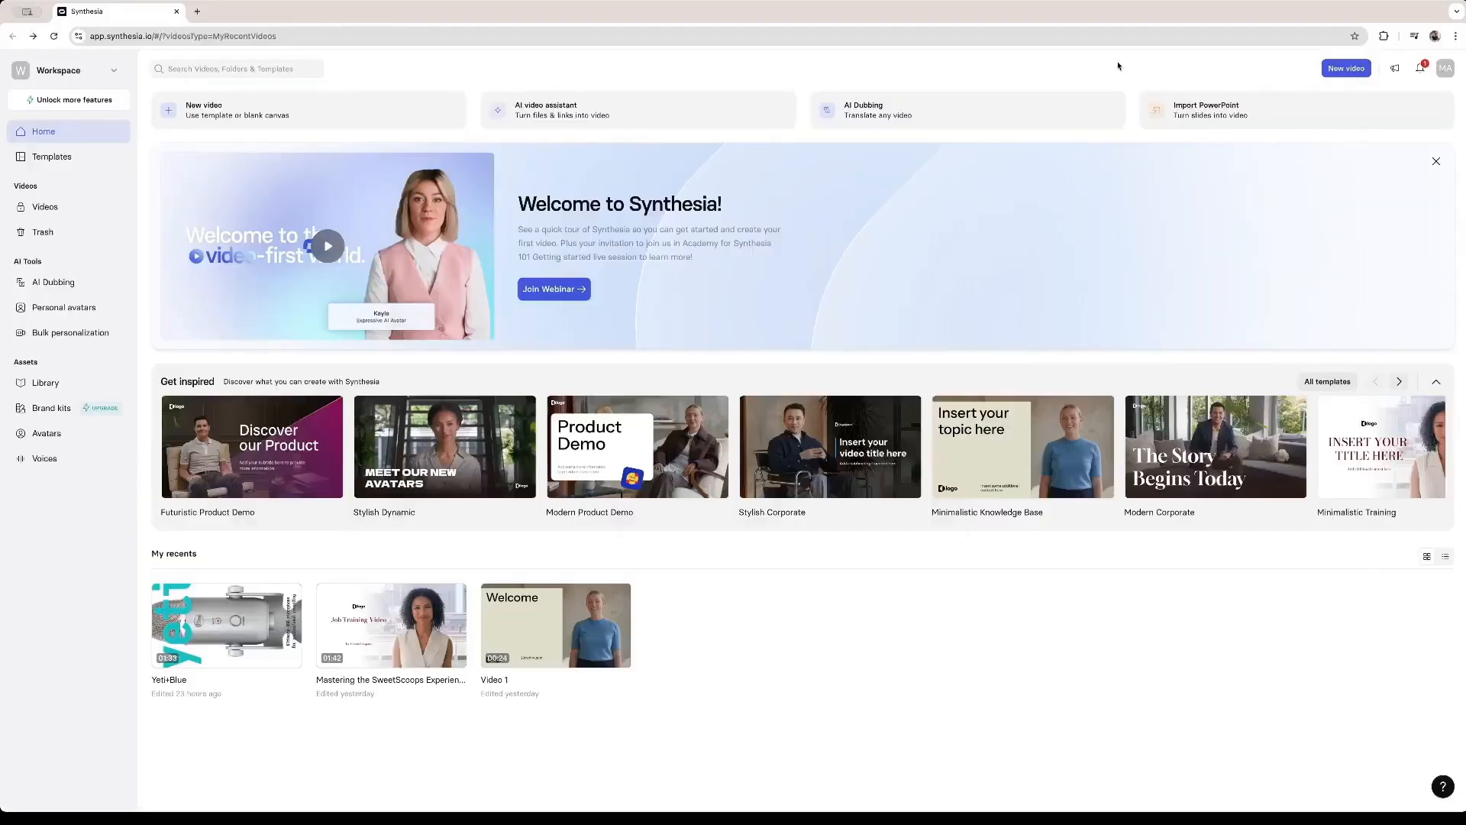
- Open the notifications and select the notification about the ready personal avatar
click(1421, 69)
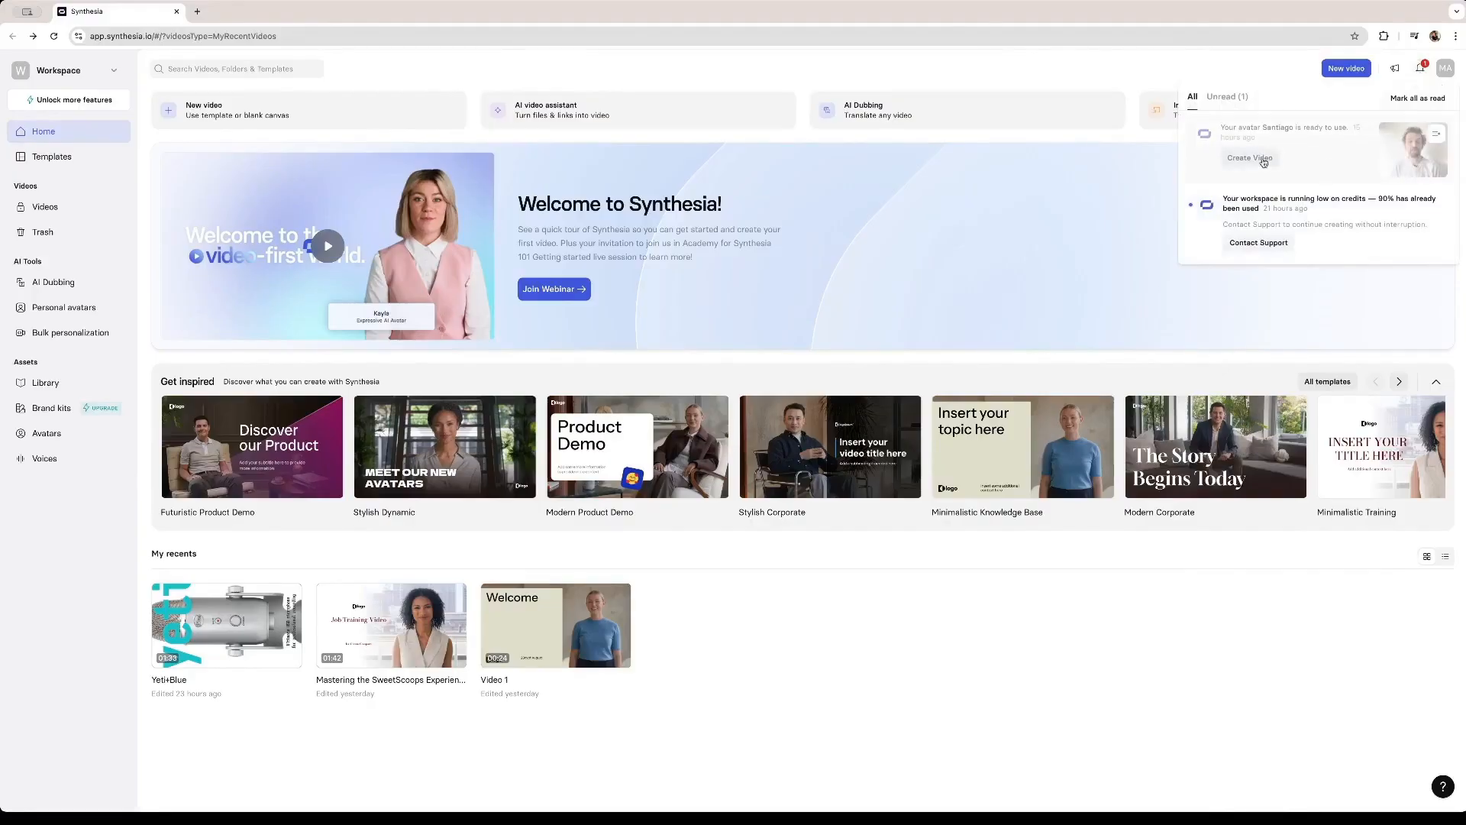
click(1315, 145)
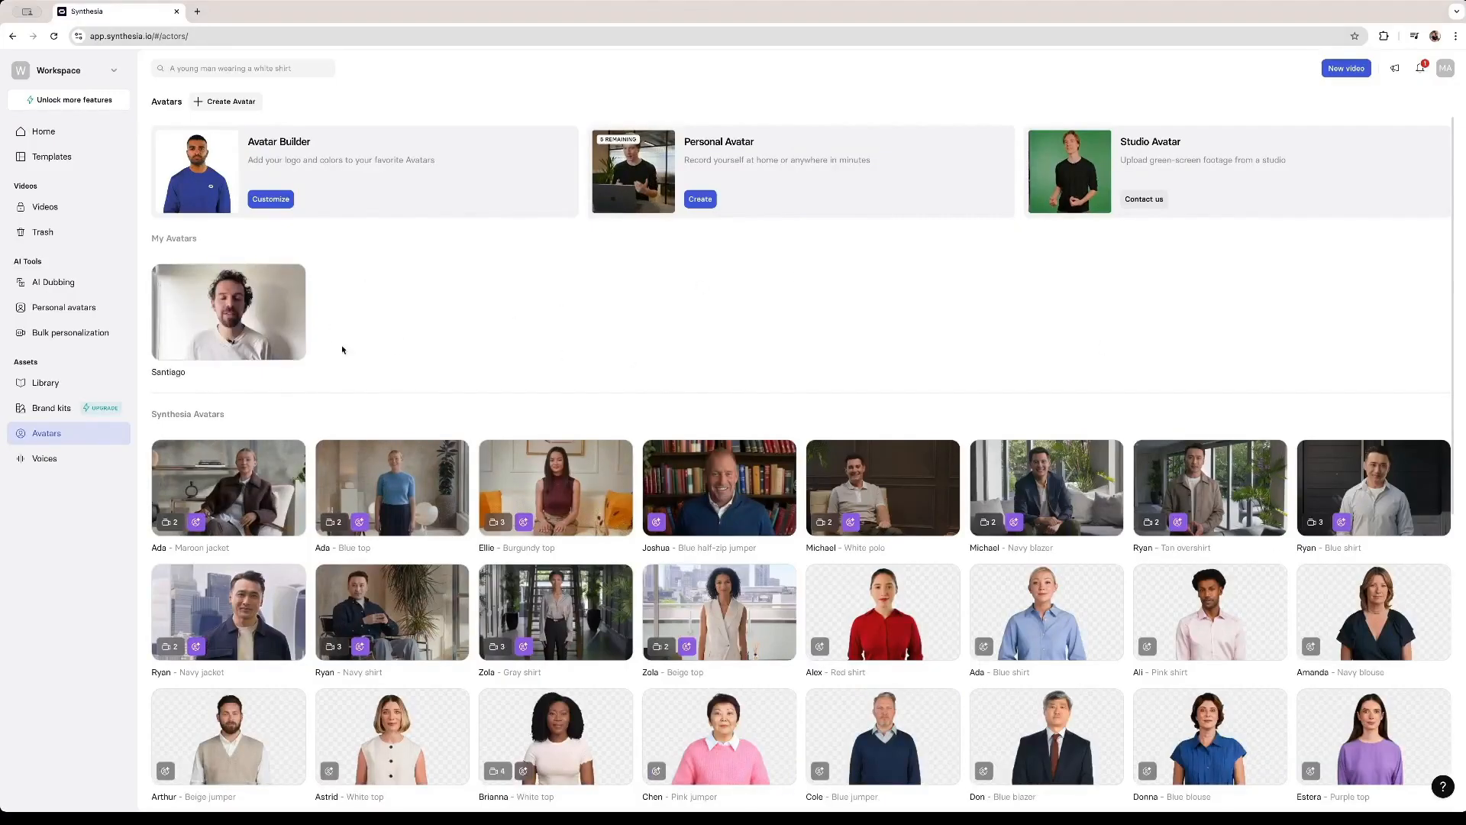
- Open the personal avatar's preview, play it and scrub through its video
mouse_move(240, 306)
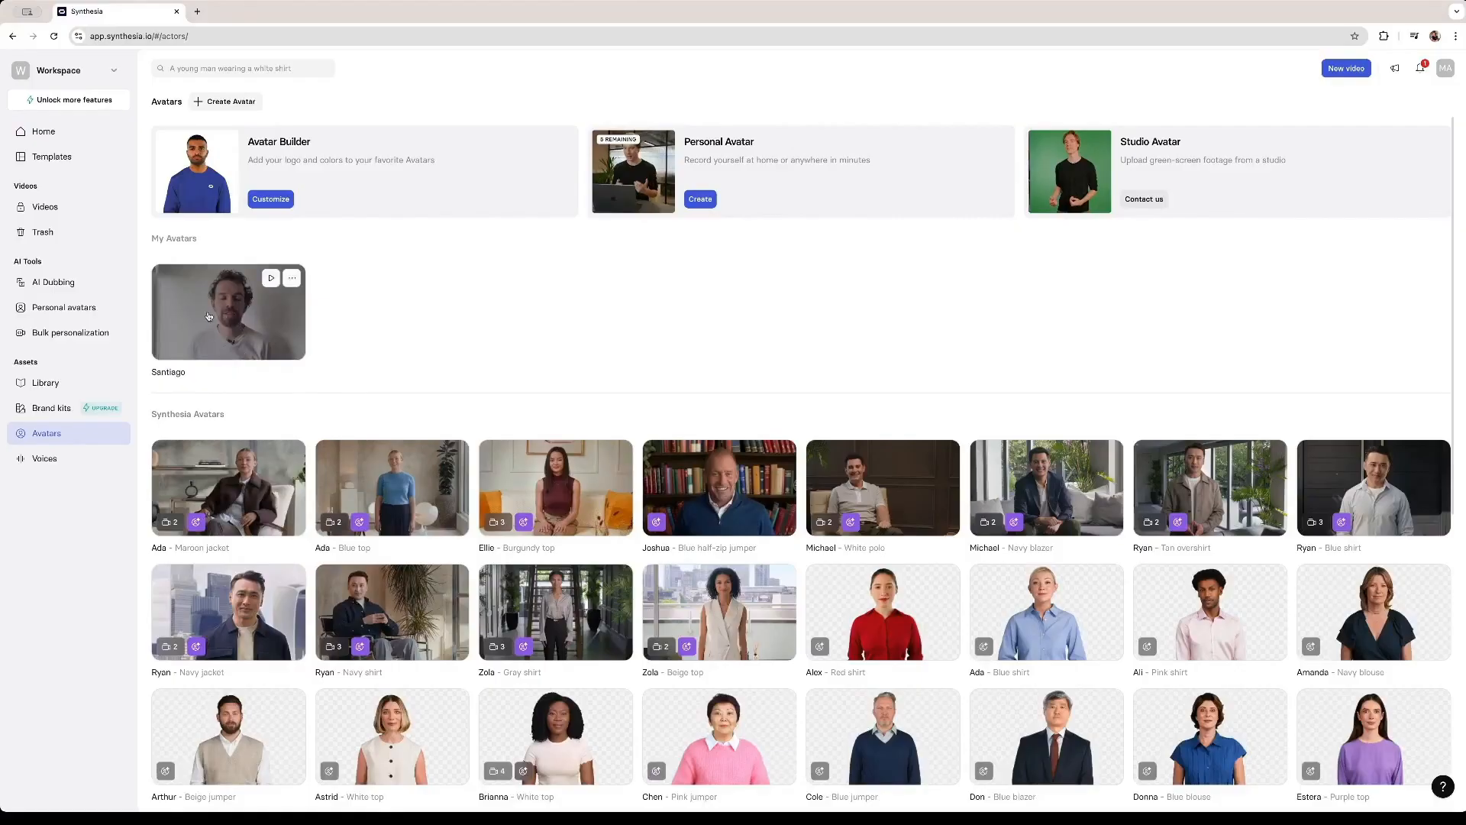
click(236, 329)
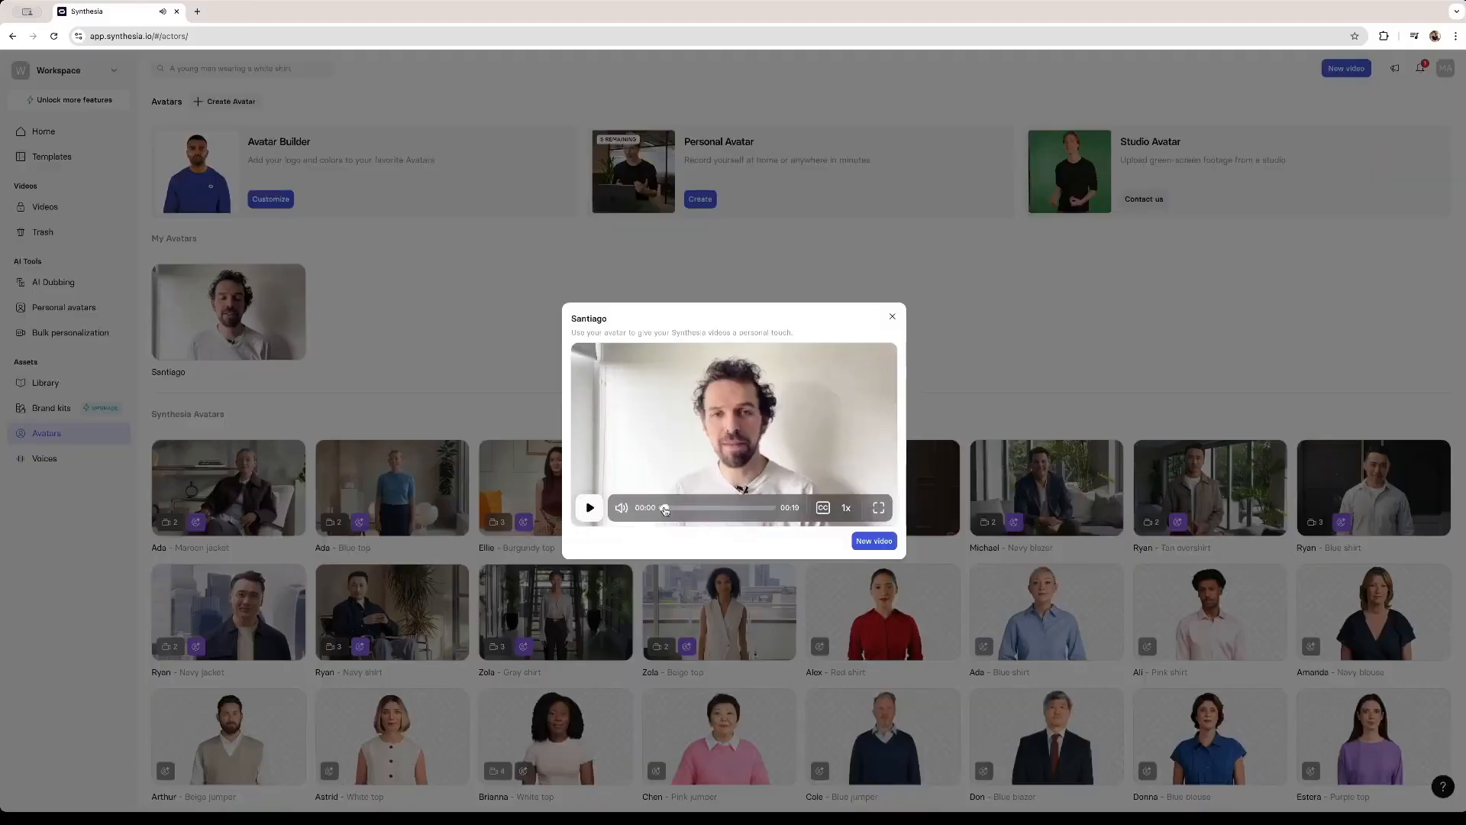
click(589, 508)
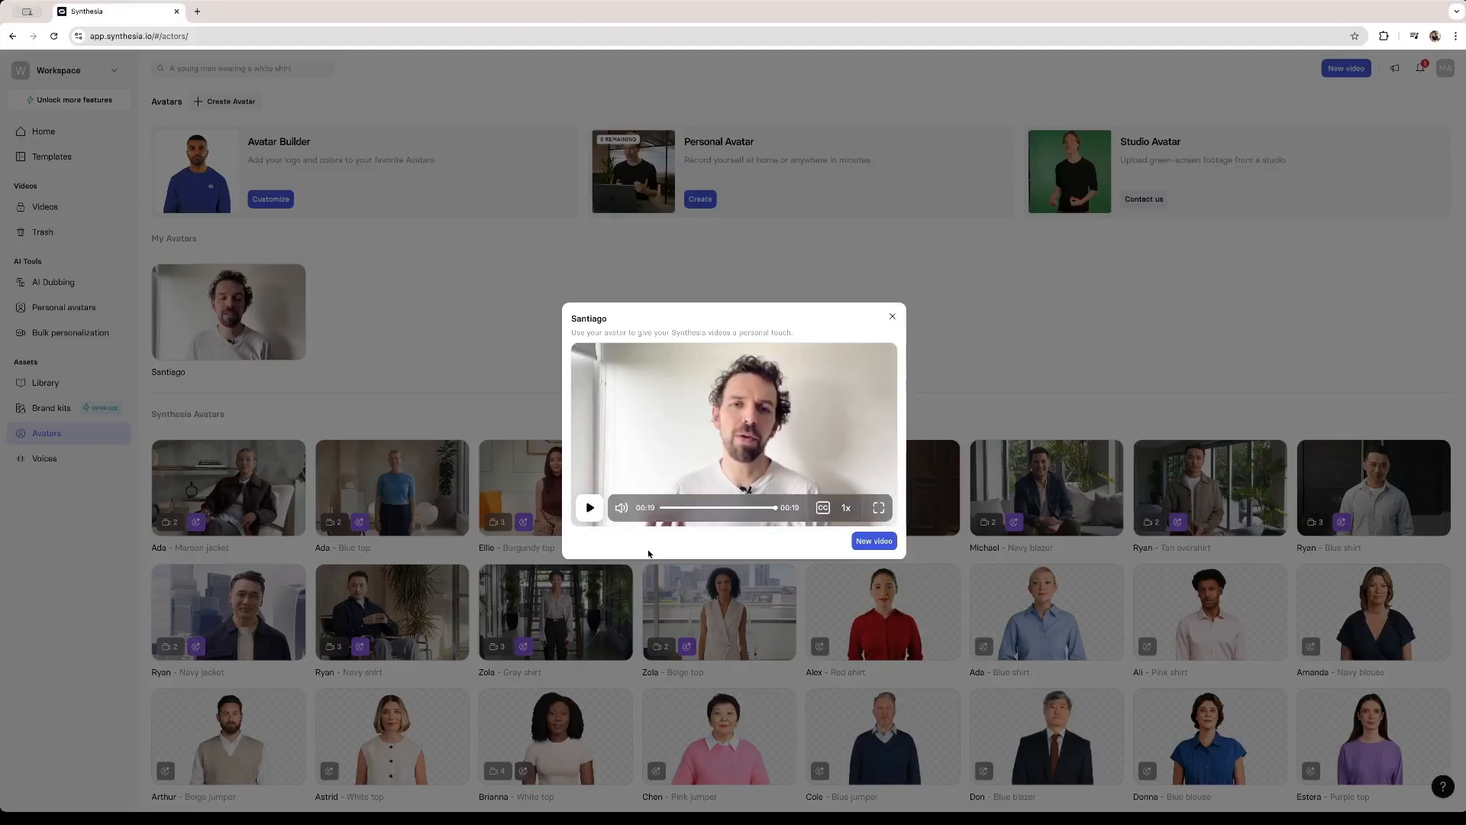
drag(751, 512, 724, 512)
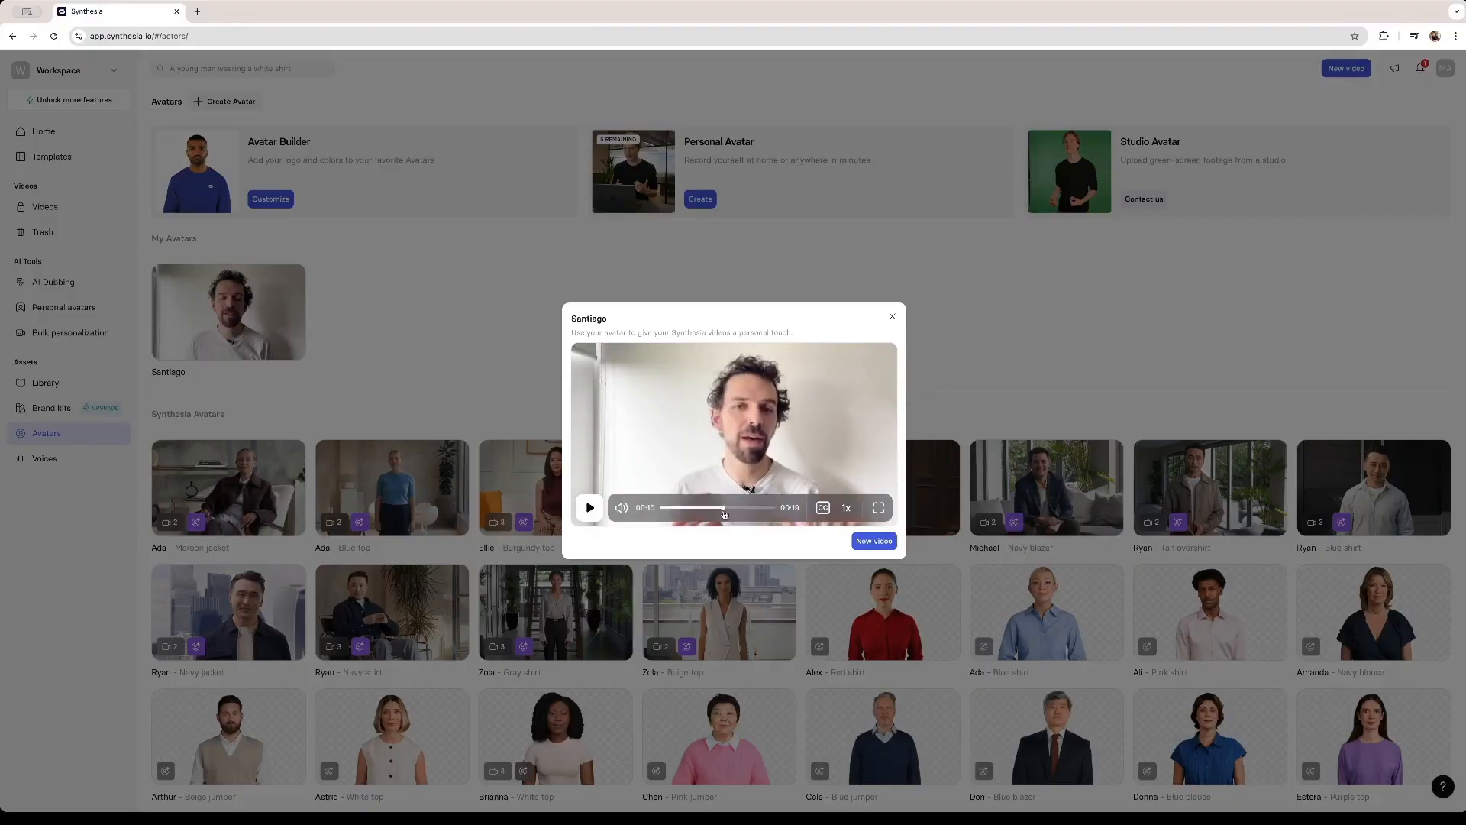
drag(718, 510, 700, 510)
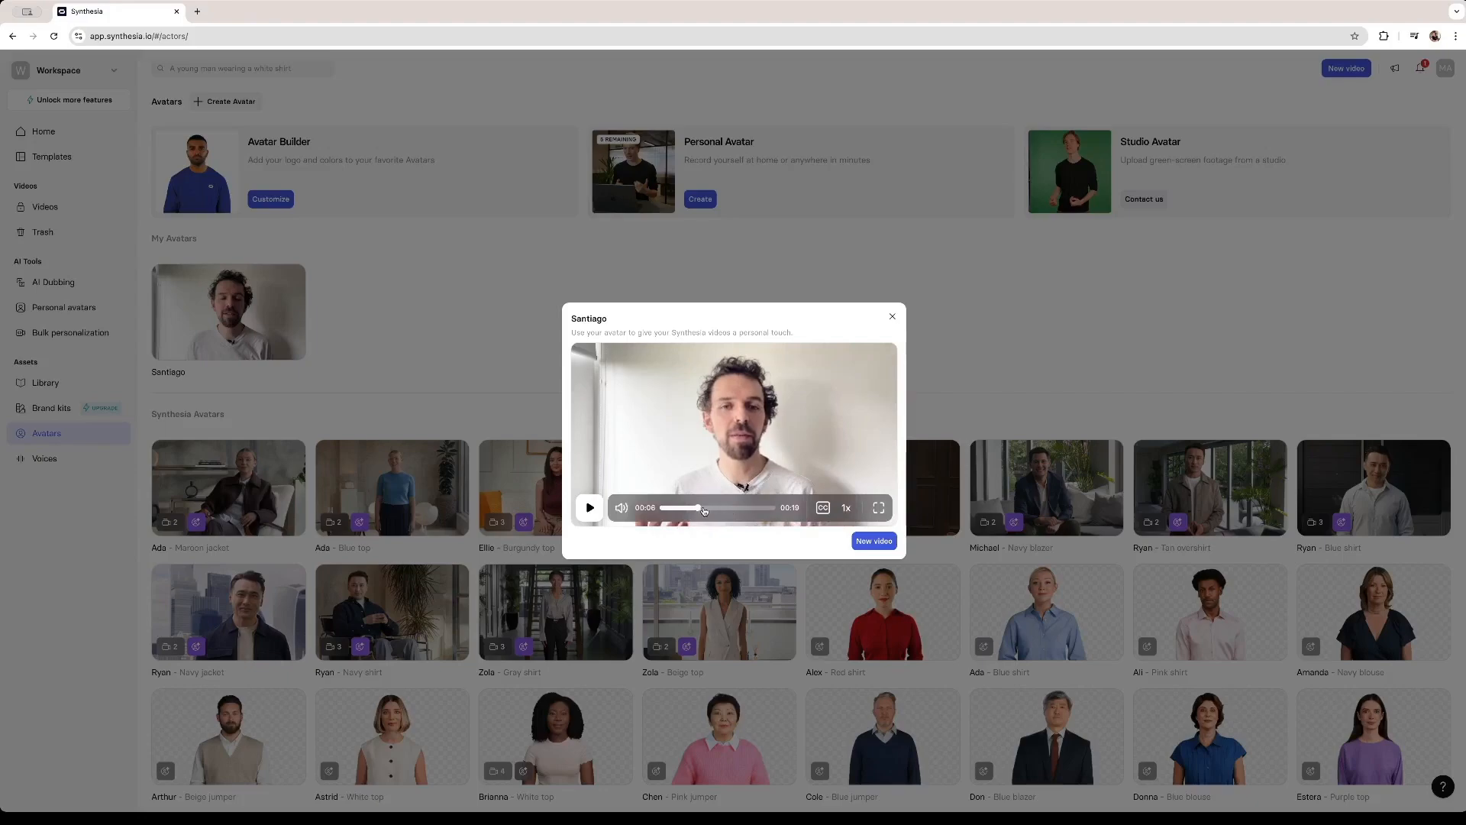
drag(704, 510, 752, 510)
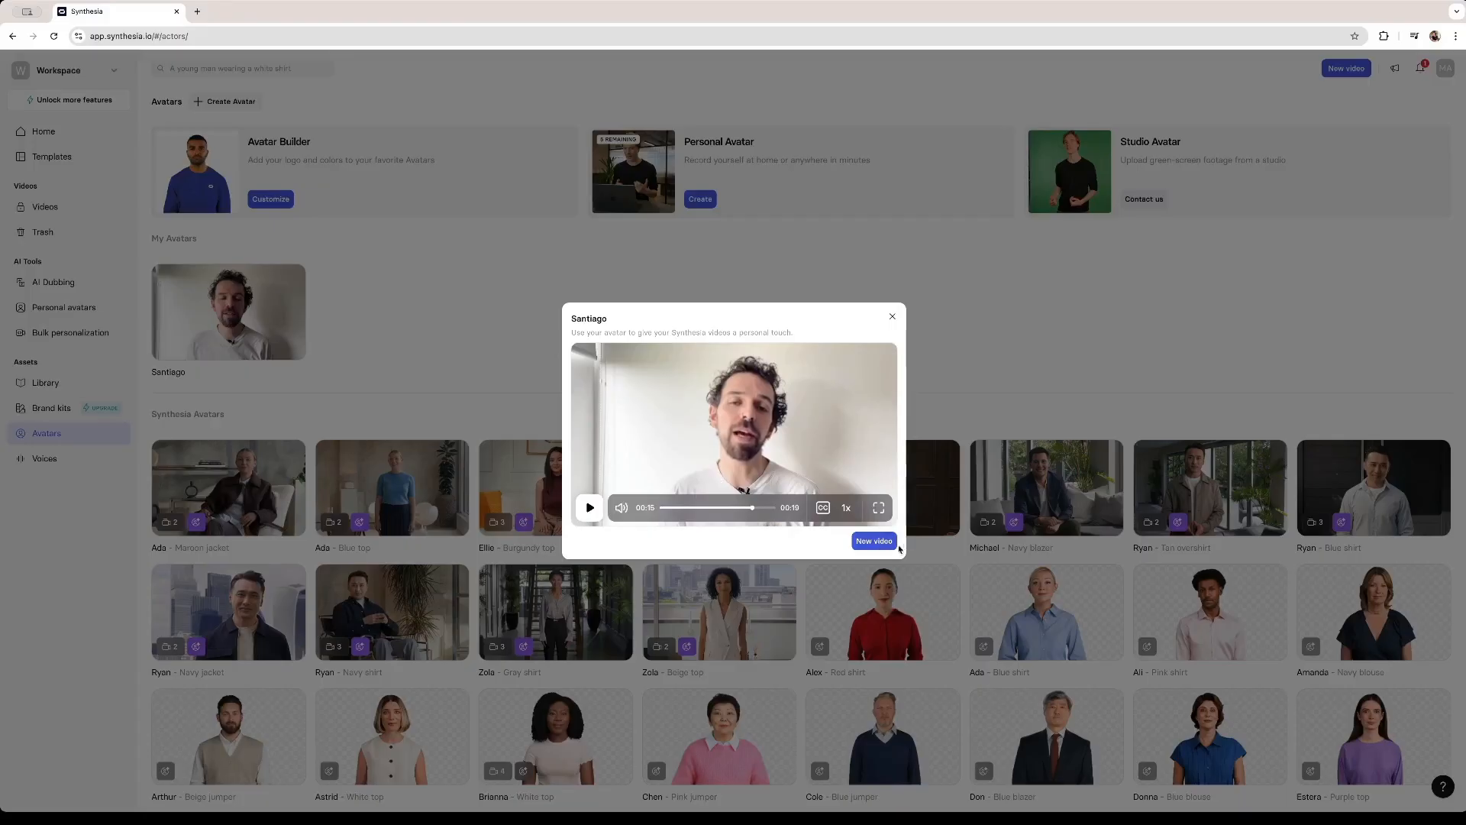
- Start a new video with the personal avatar and write a script welcoming viewers and stating the presenter's name and age
click(886, 542)
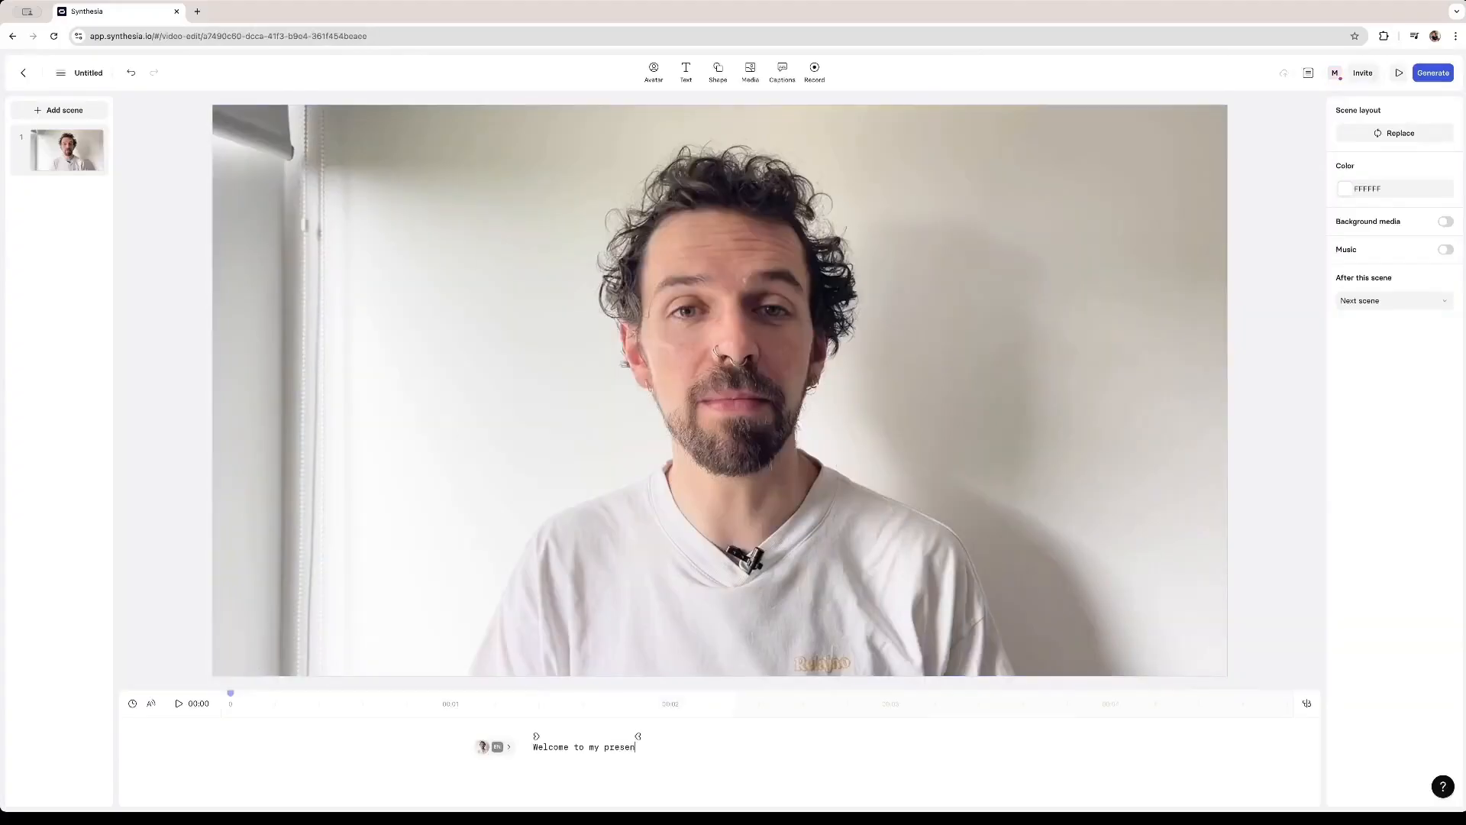
text(ion)
text(, My name is Santiago, and I'm 33 years old)
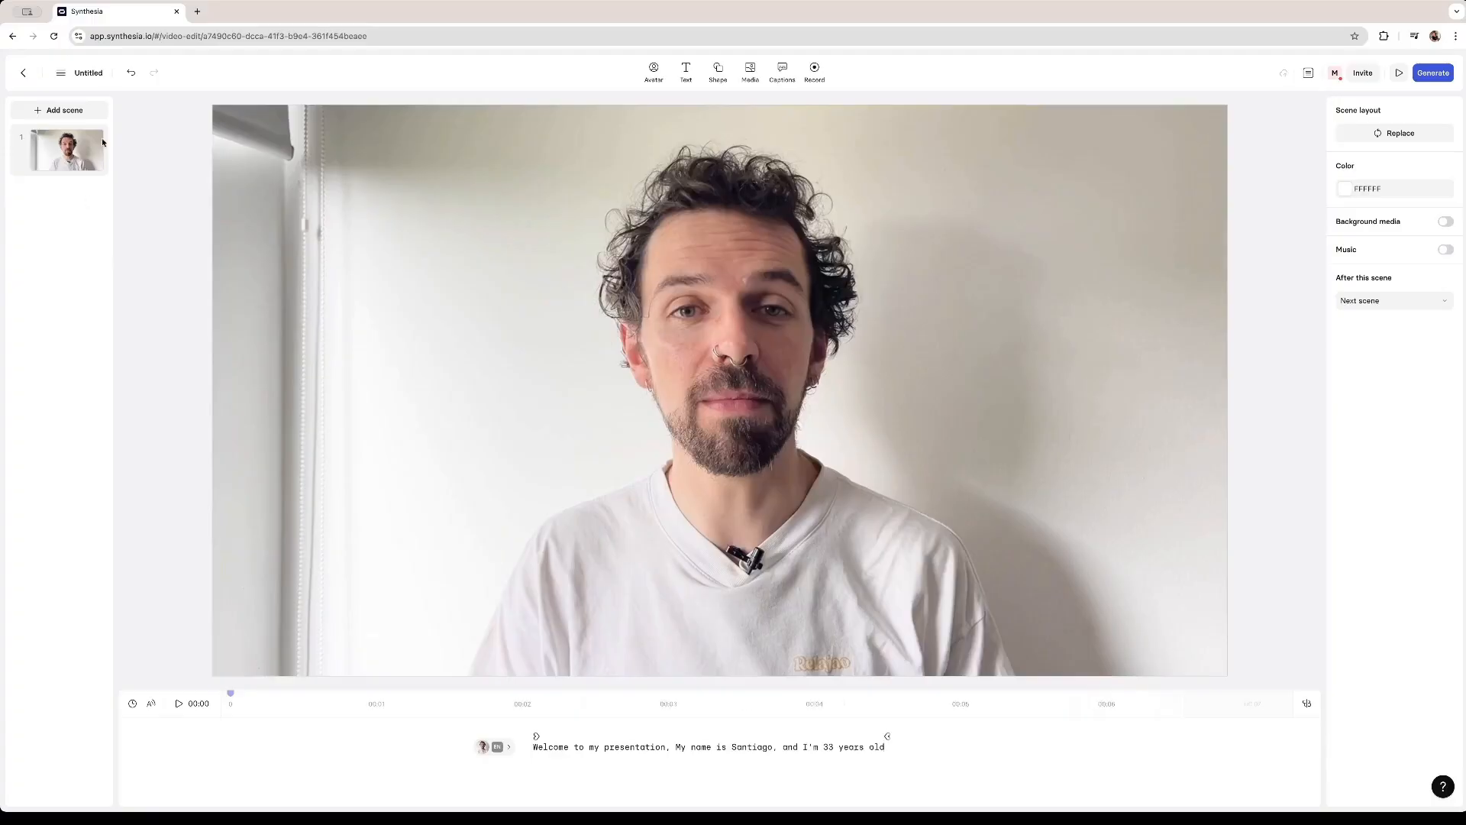
- Add a new scene using the centred title layout from the default template
click(61, 110)
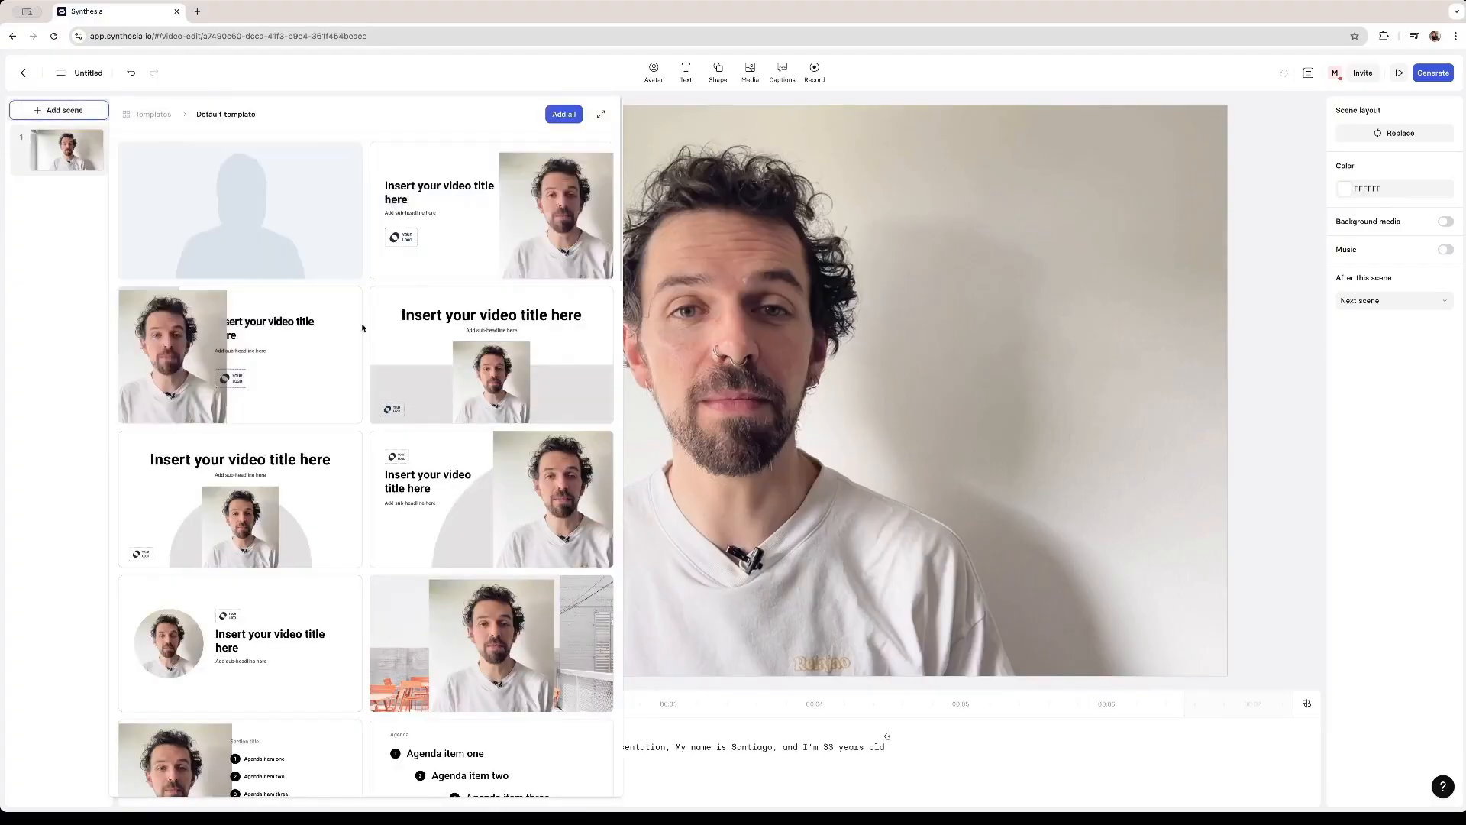
mouse_move(279, 505)
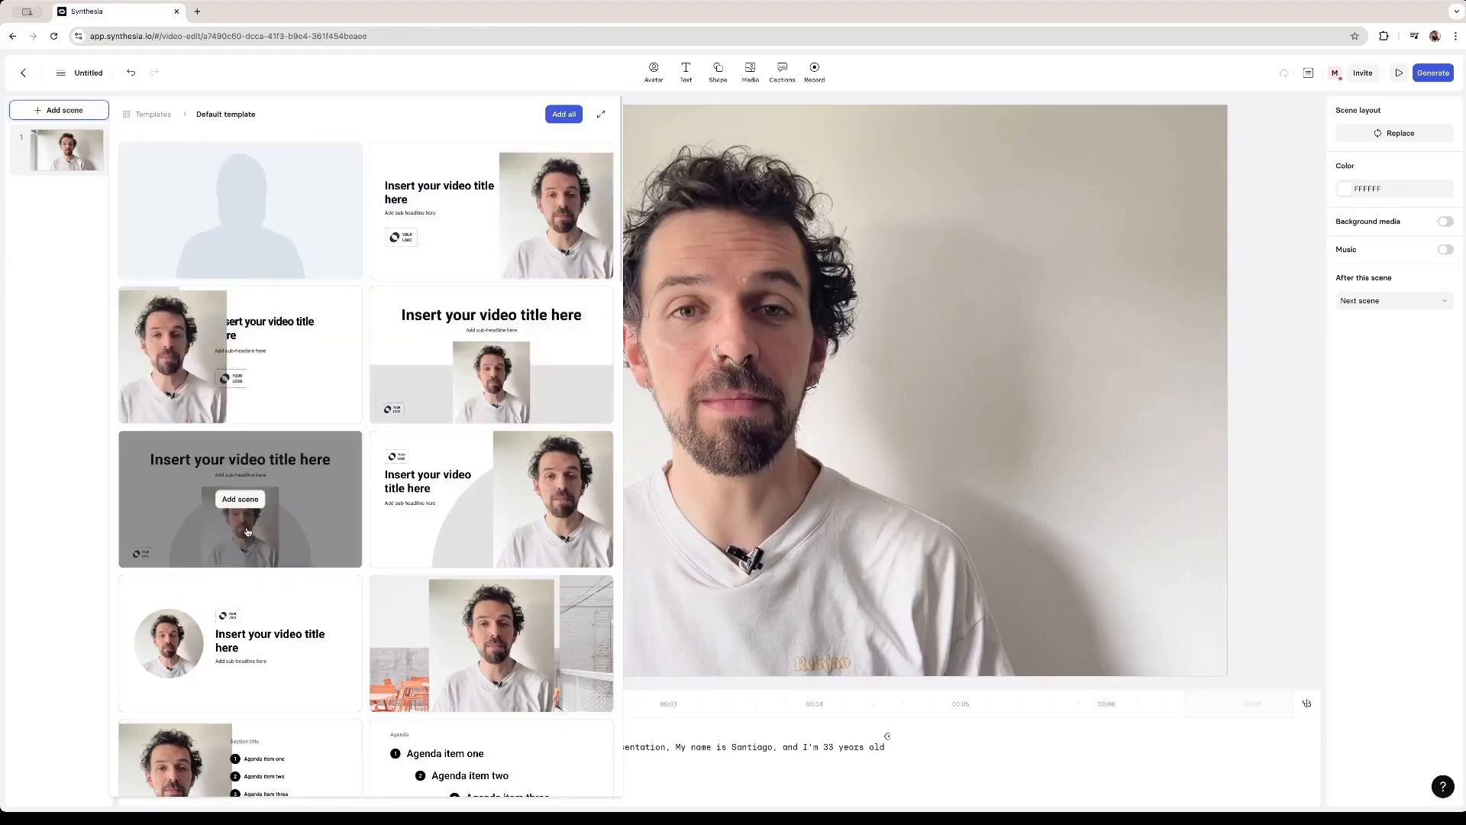
click(240, 499)
- Replace the new scene's title text with I'm
double_click(632, 236)
key(ctrl+a)
text(I'm)
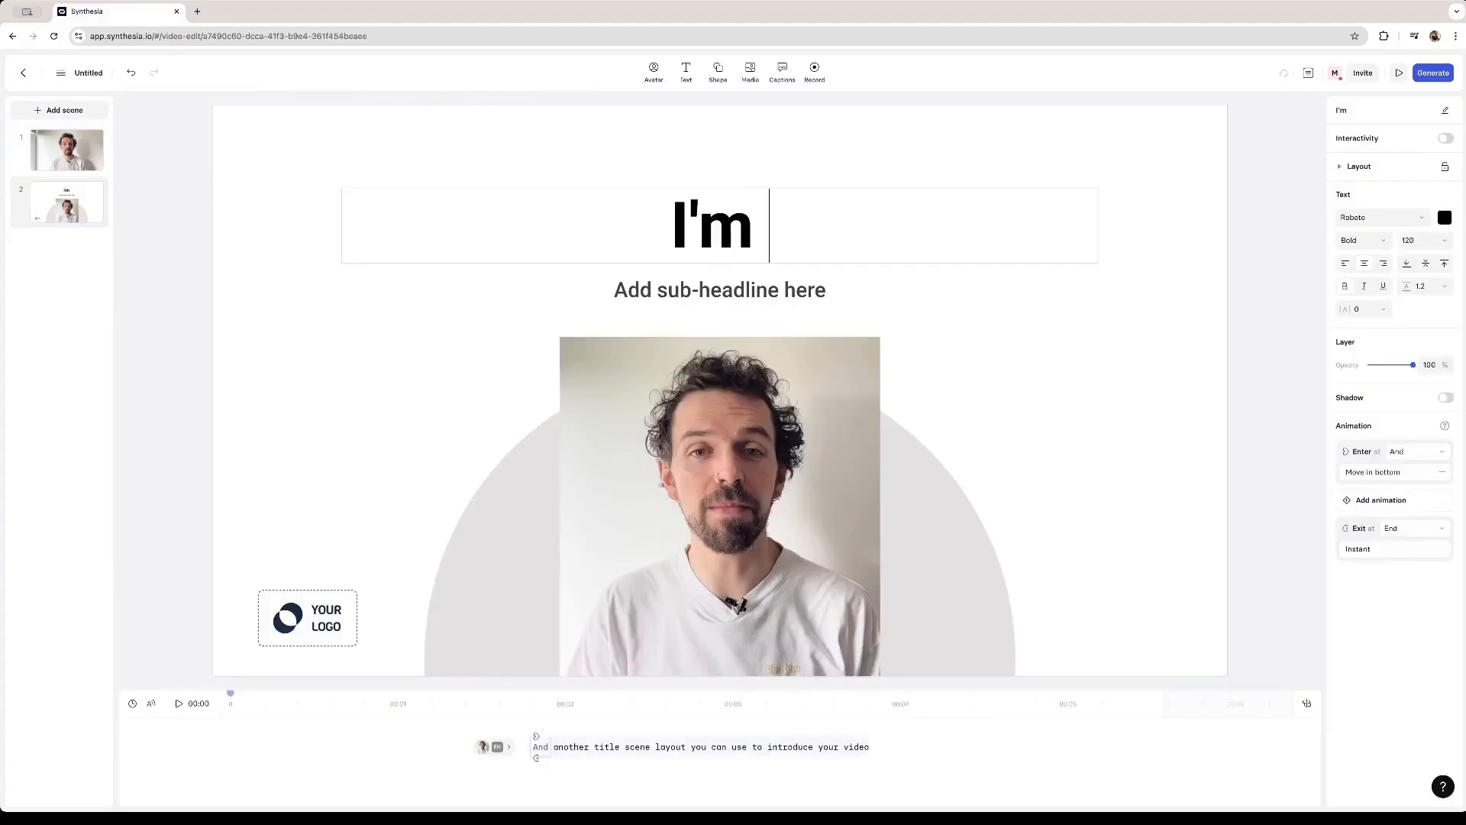
- Complete the title scene's headline to read I'm a content creator, a chef and language teacher
text(a content creator, a chef and language teacher)
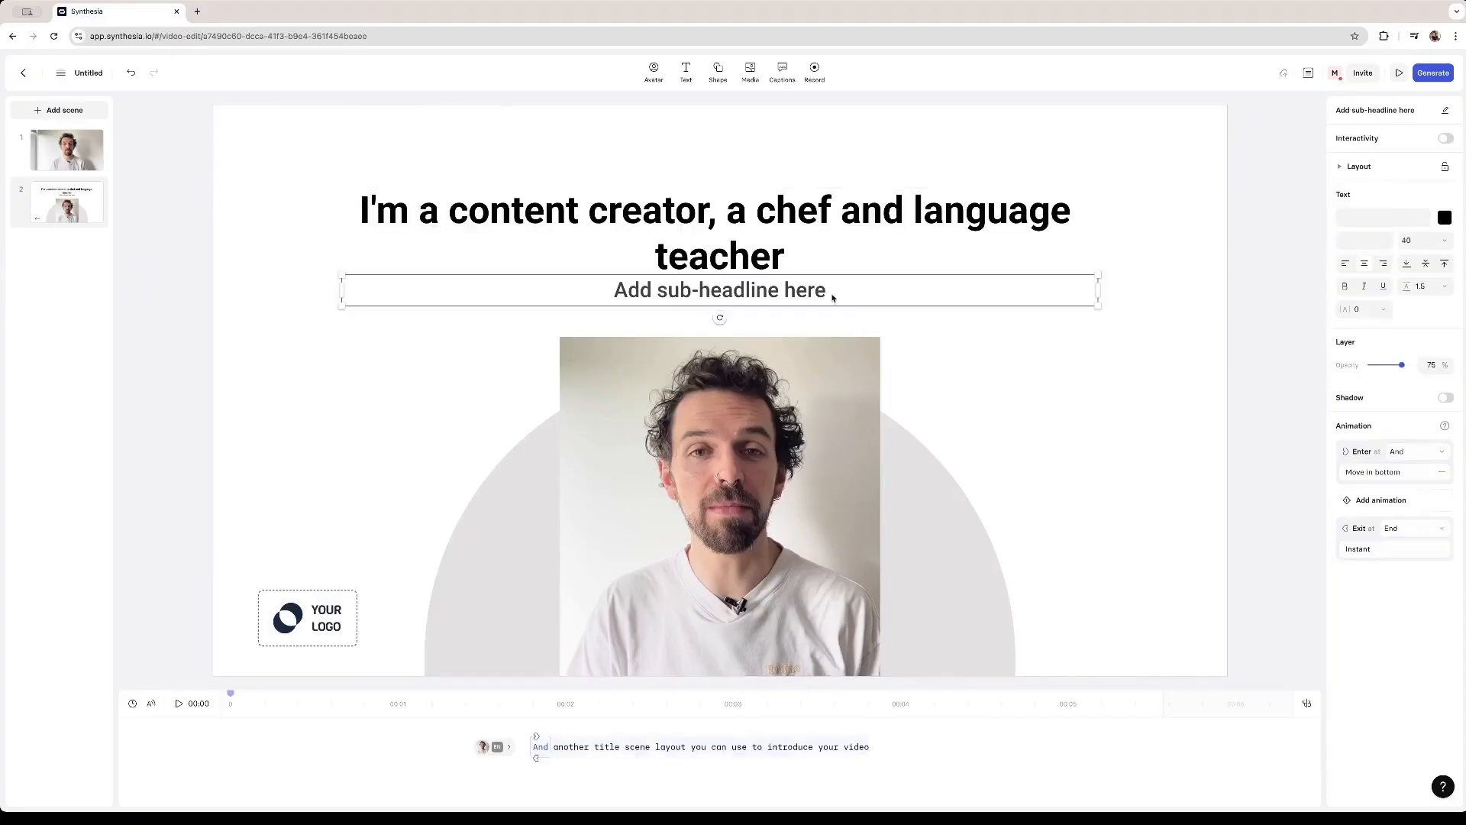
key(Escape)
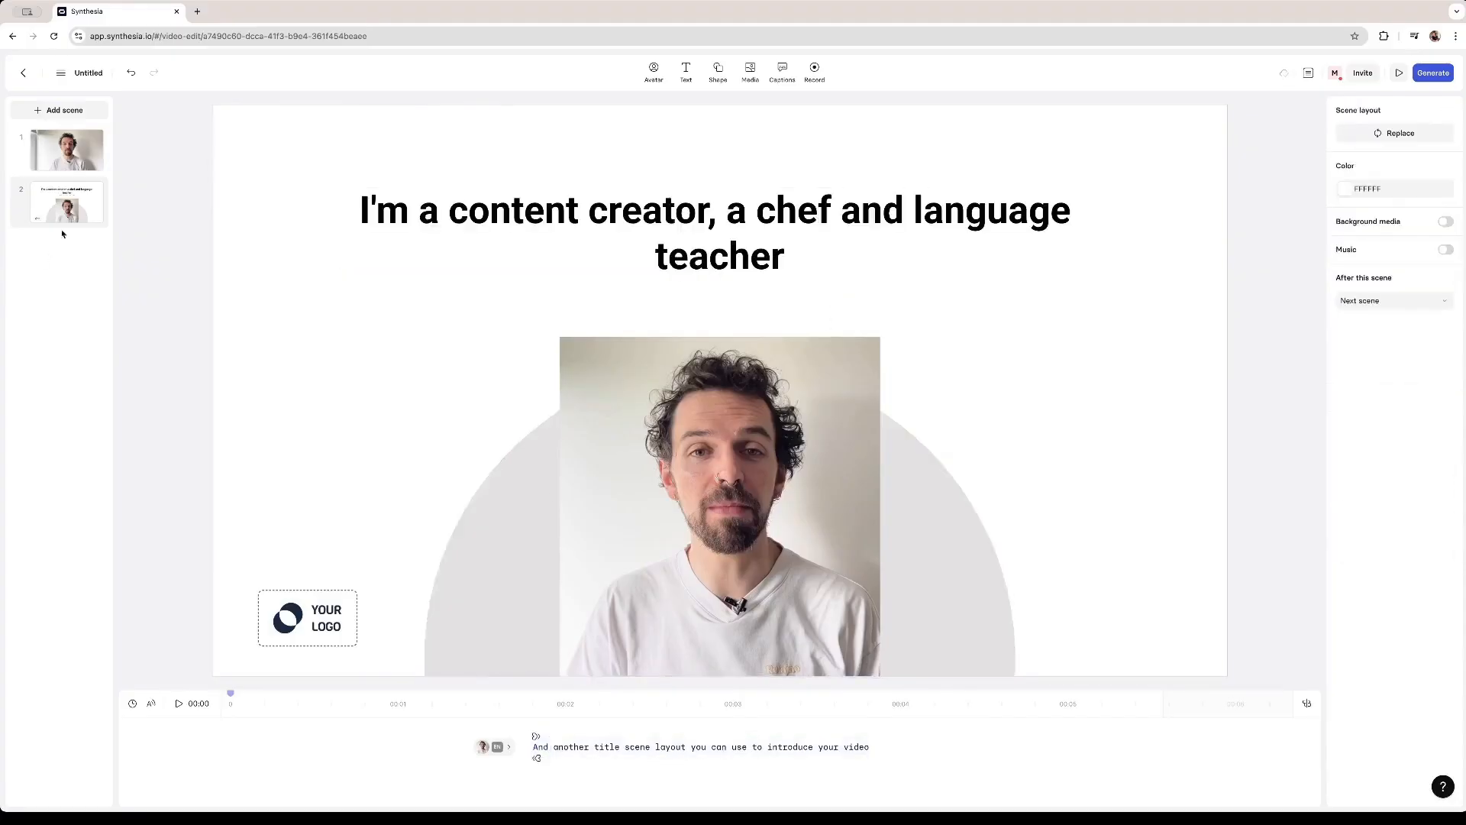
- Add a new scene using the numbered agenda layout with the presenter beside a five-item list
click(75, 113)
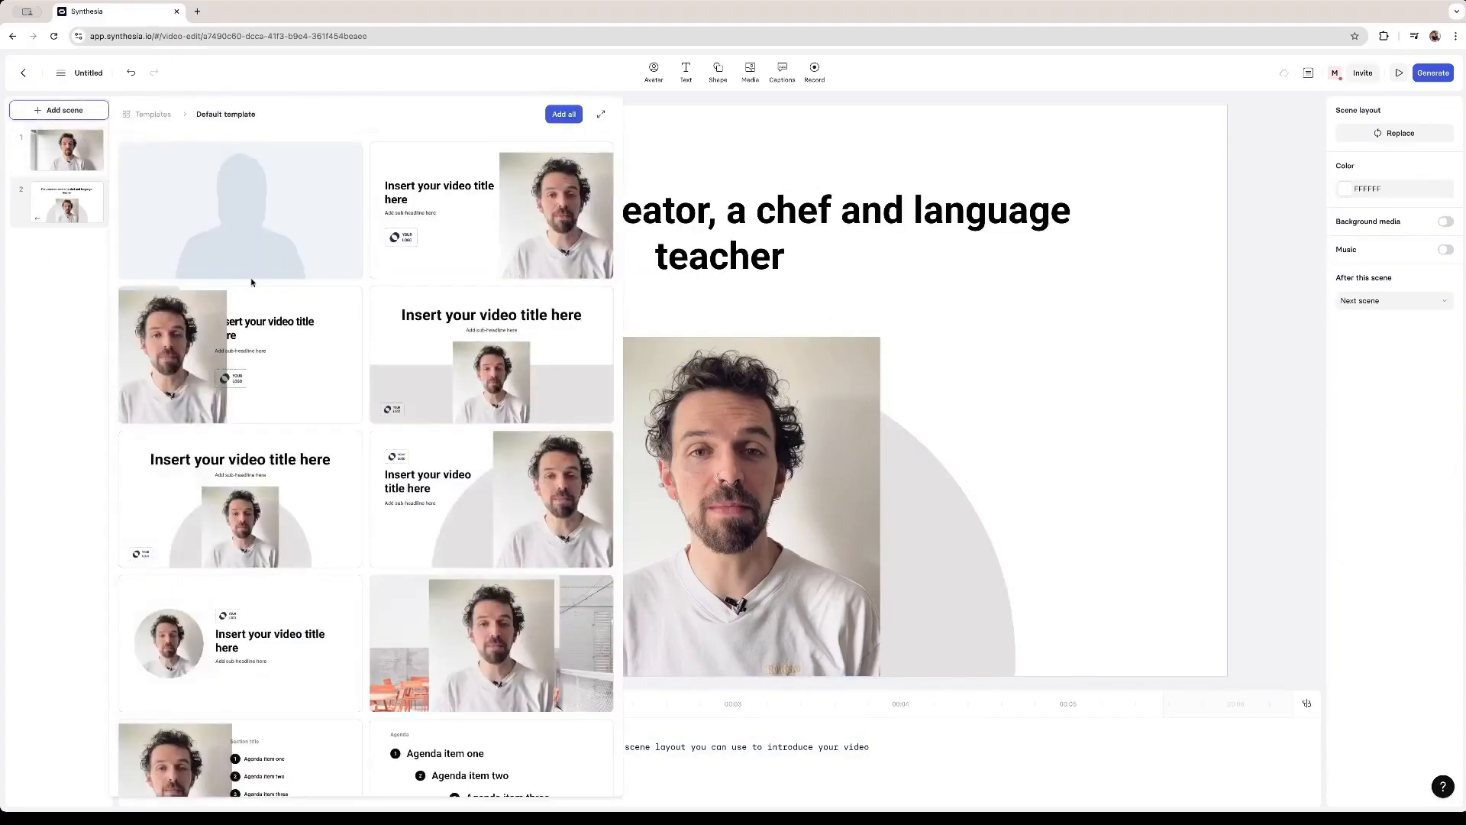
click(488, 643)
click(840, 196)
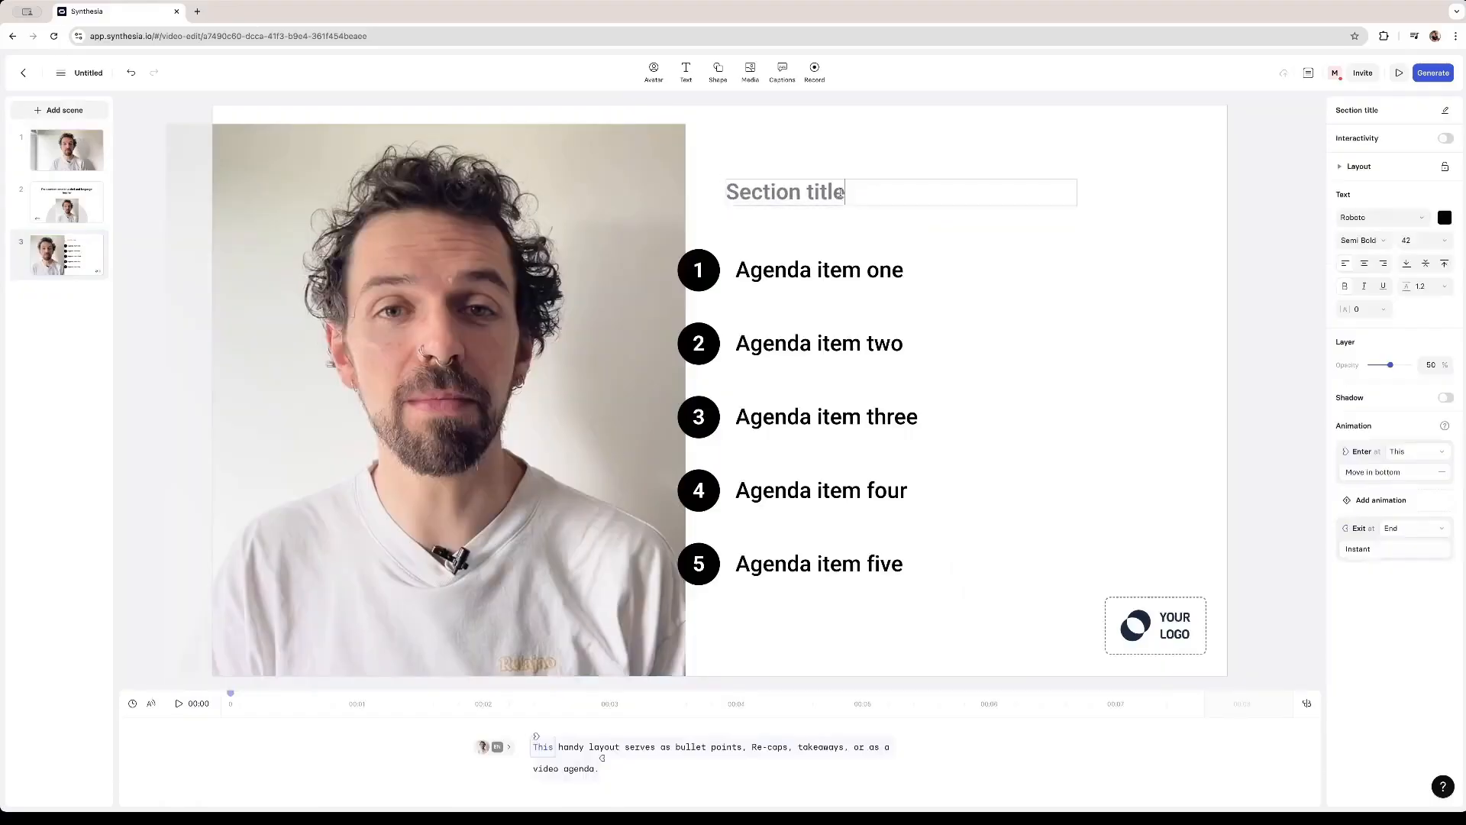
key(Escape)
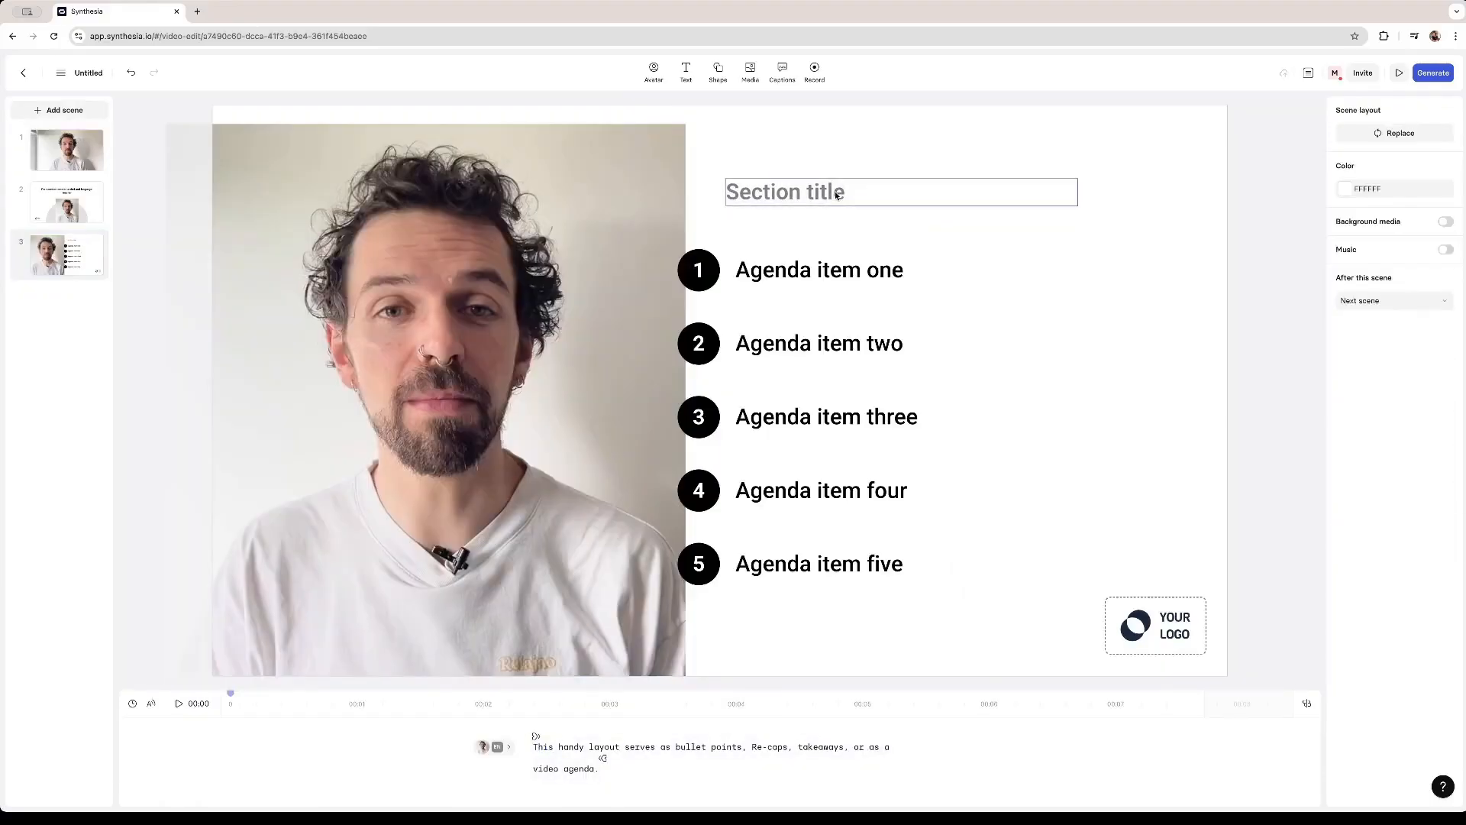
- Rename the agenda scene's section title to Hobbies
click(836, 195)
click(821, 192)
key(End)
key(BackSpace)
key(BackSpace)
key(BackSpace)
key(BackSpace)
key(BackSpace)
key(BackSpace)
key(BackSpace)
key(BackSpace)
key(BackSpace)
key(BackSpace)
key(BackSpace)
key(BackSpace)
key(BackSpace)
text(Hobbies)
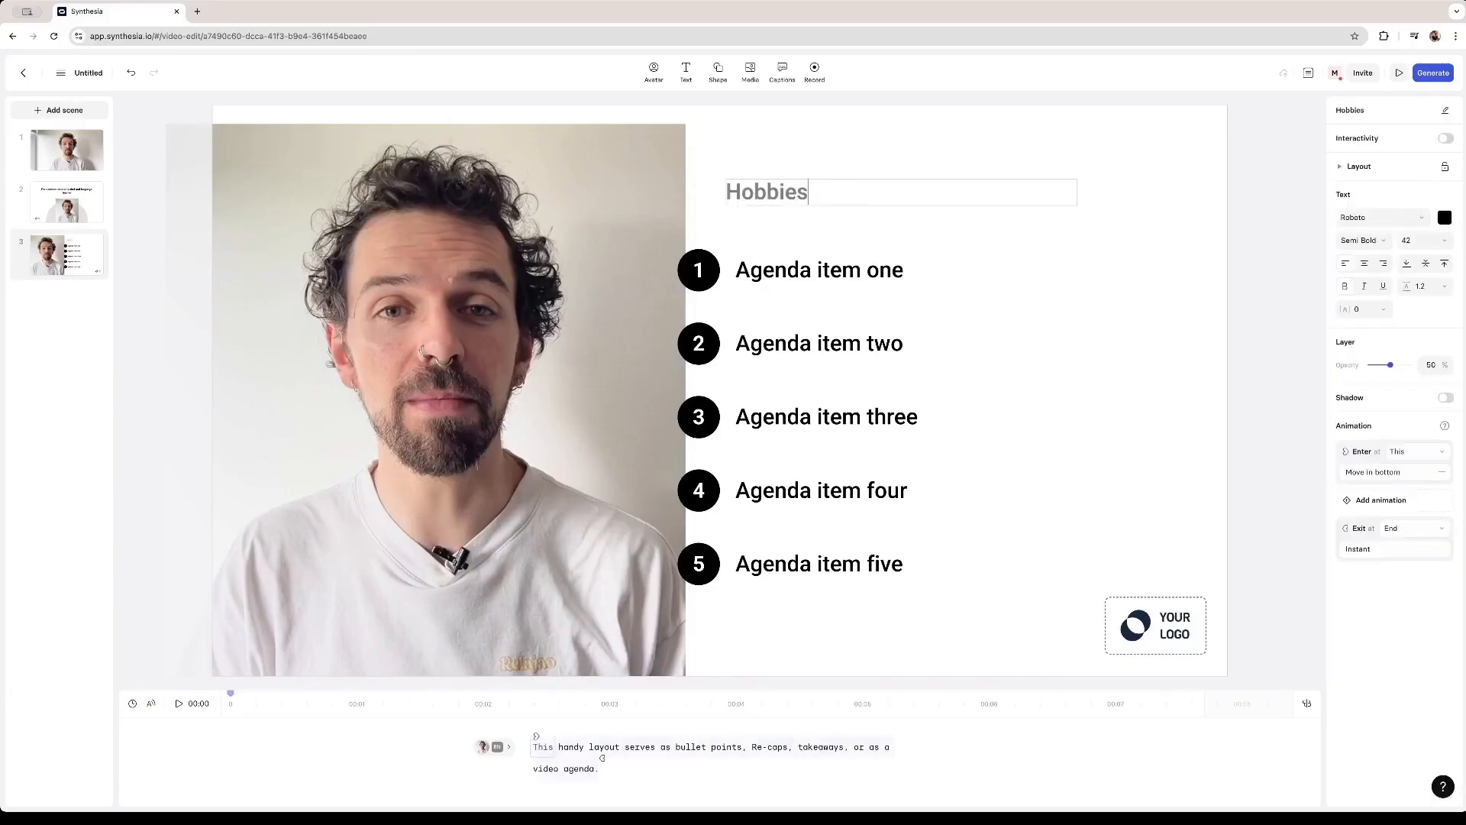
- Replace the first three agenda items with Ride my bike, Cooking and Going to the movies
double_click(760, 267)
text(Ride my bike)
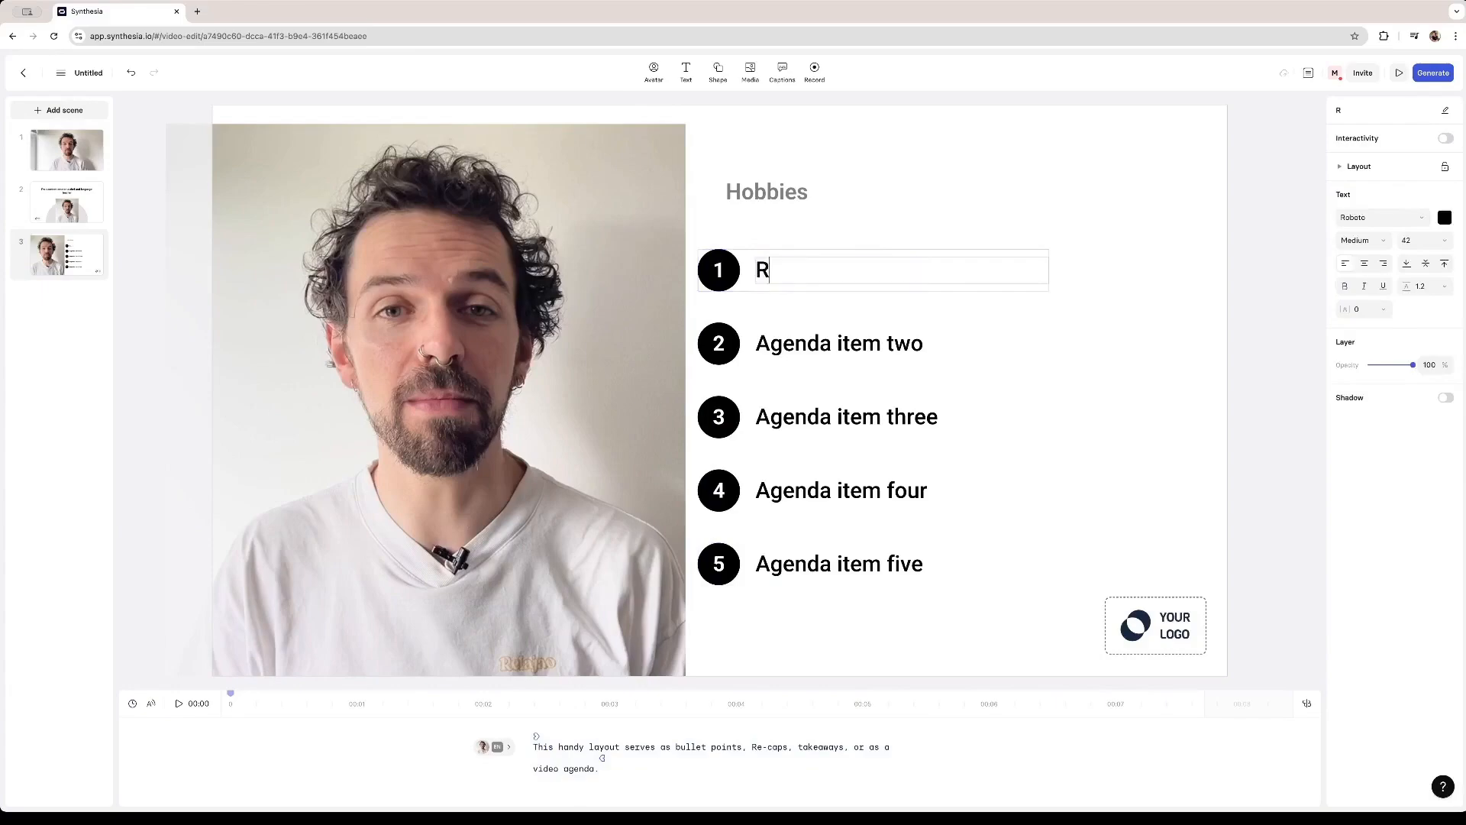
double_click(760, 341)
text(Cooking)
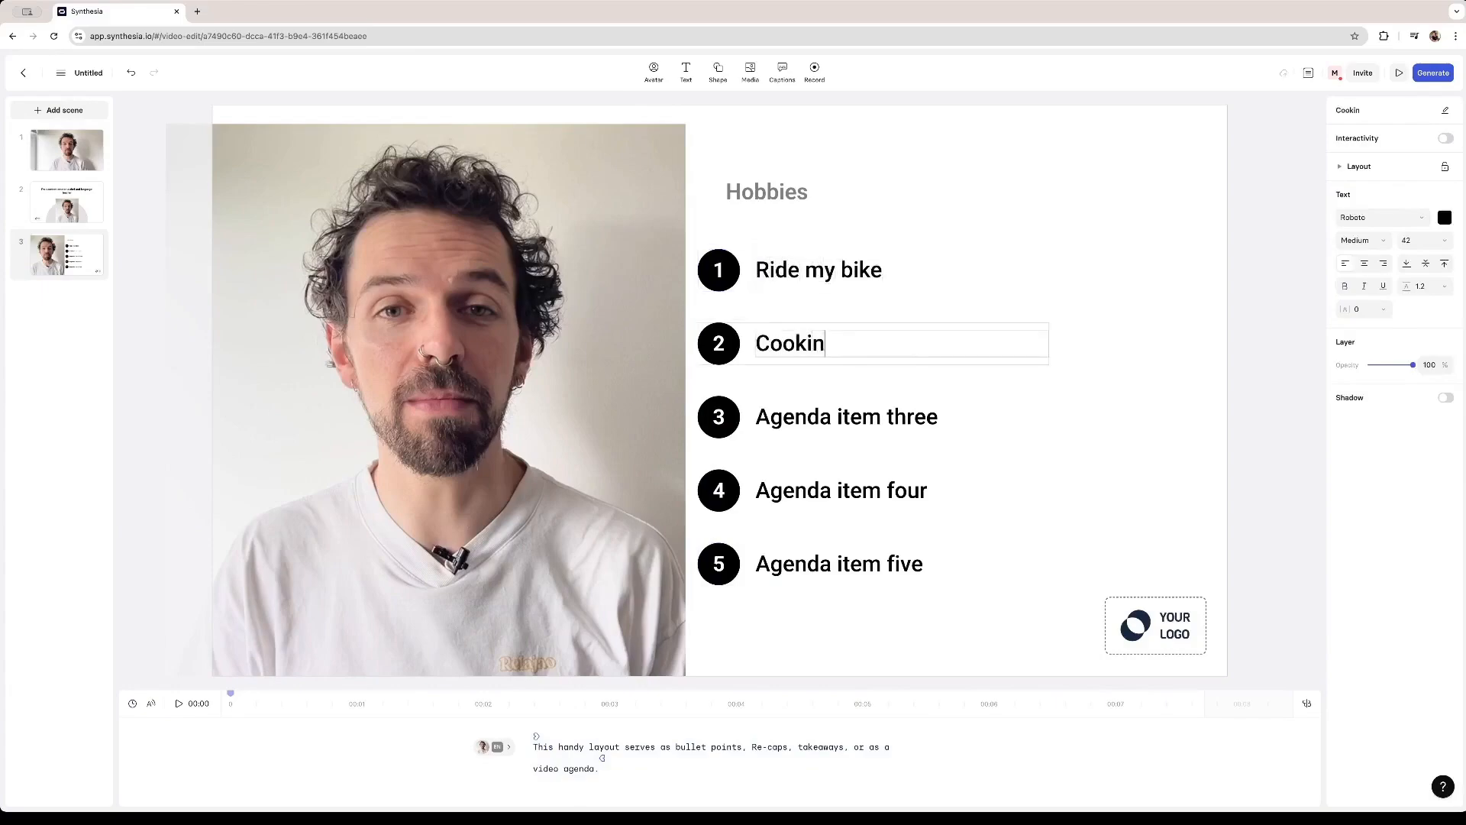
double_click(761, 415)
text(Going to the movies)
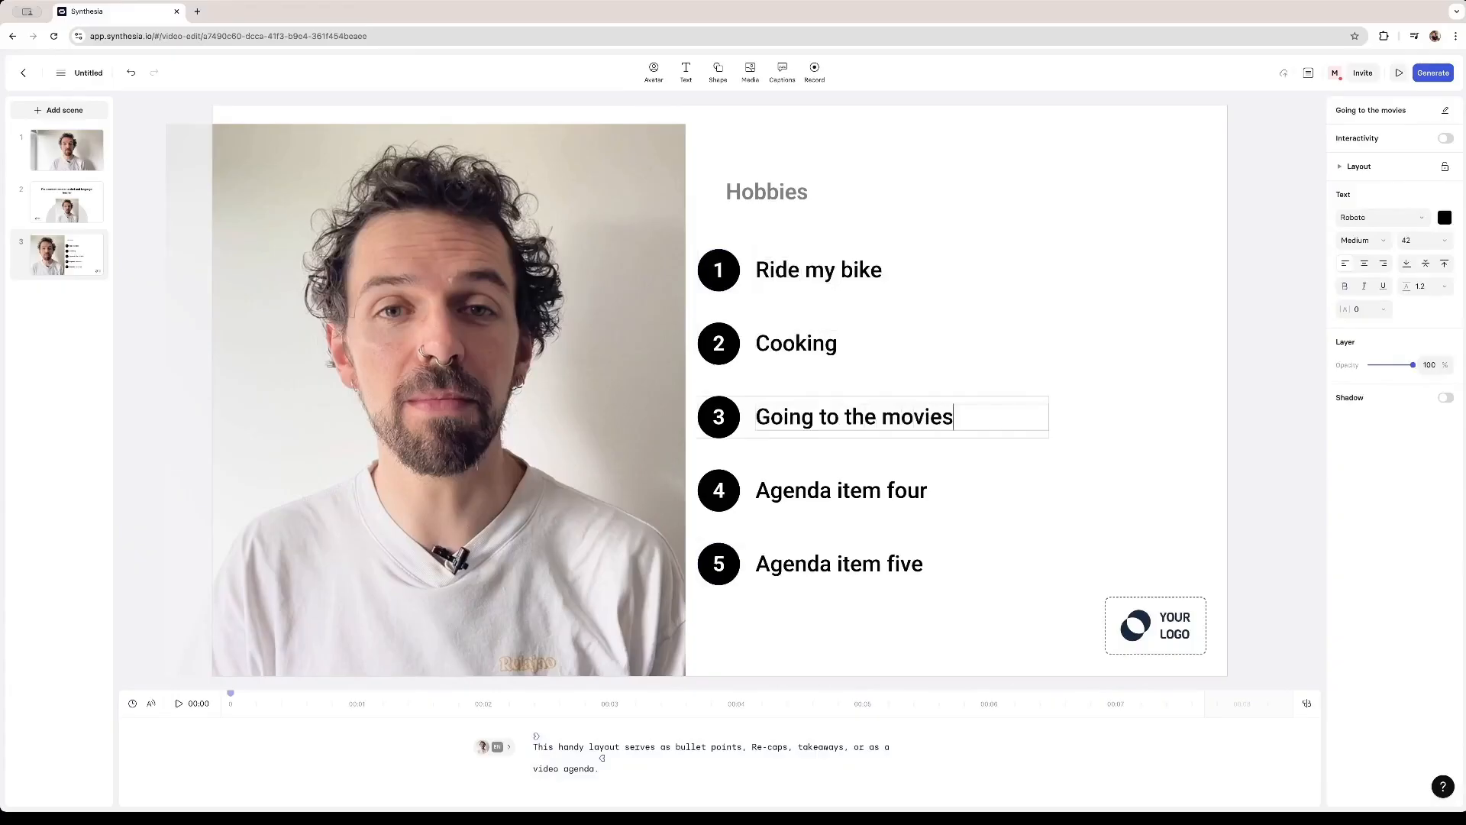
- Replace the last two agenda items with Visiting Museums and Petting my cats
double_click(761, 489)
text(Visiting Museums)
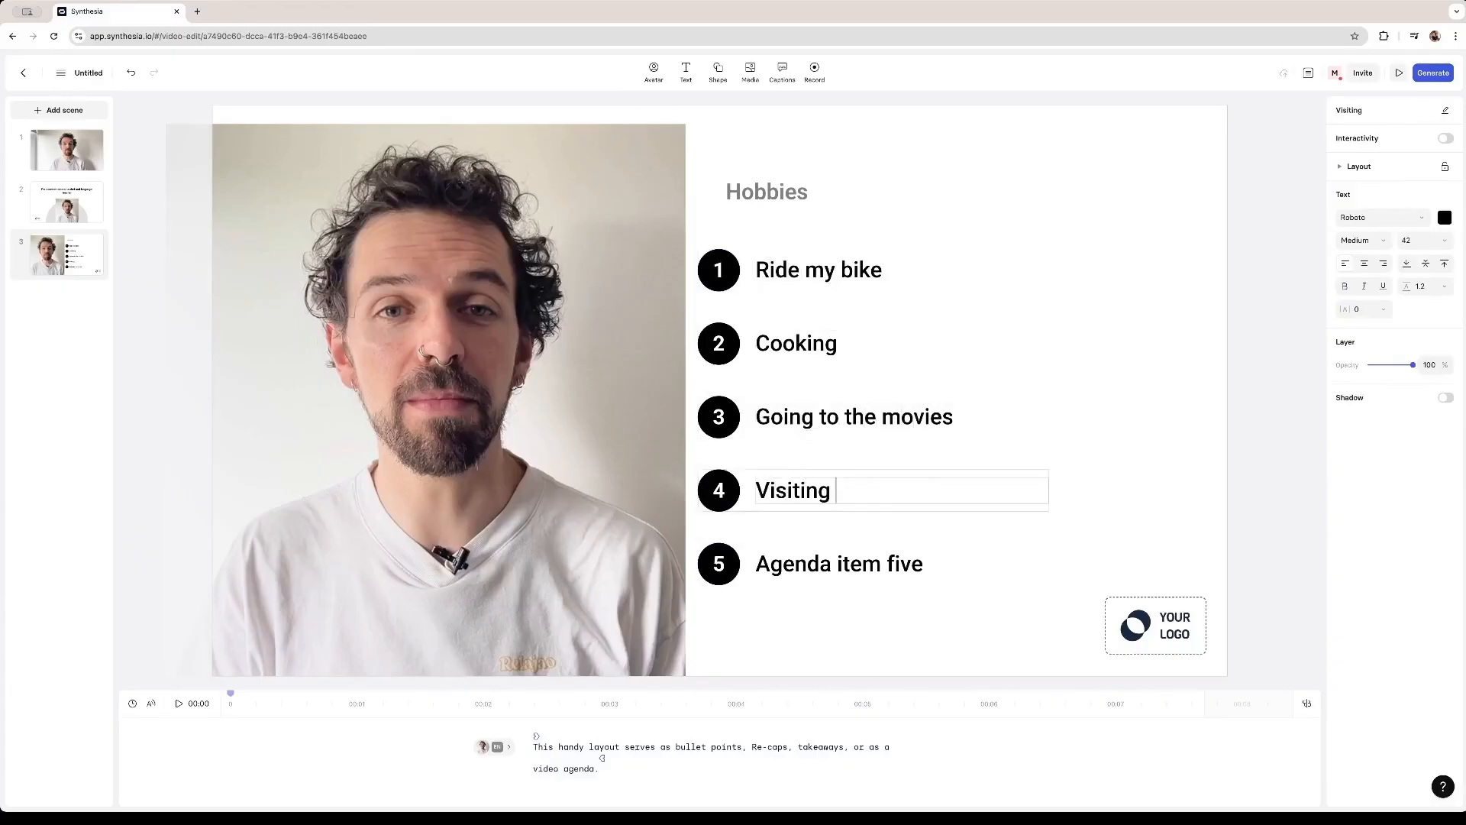
double_click(760, 563)
text(Pet)
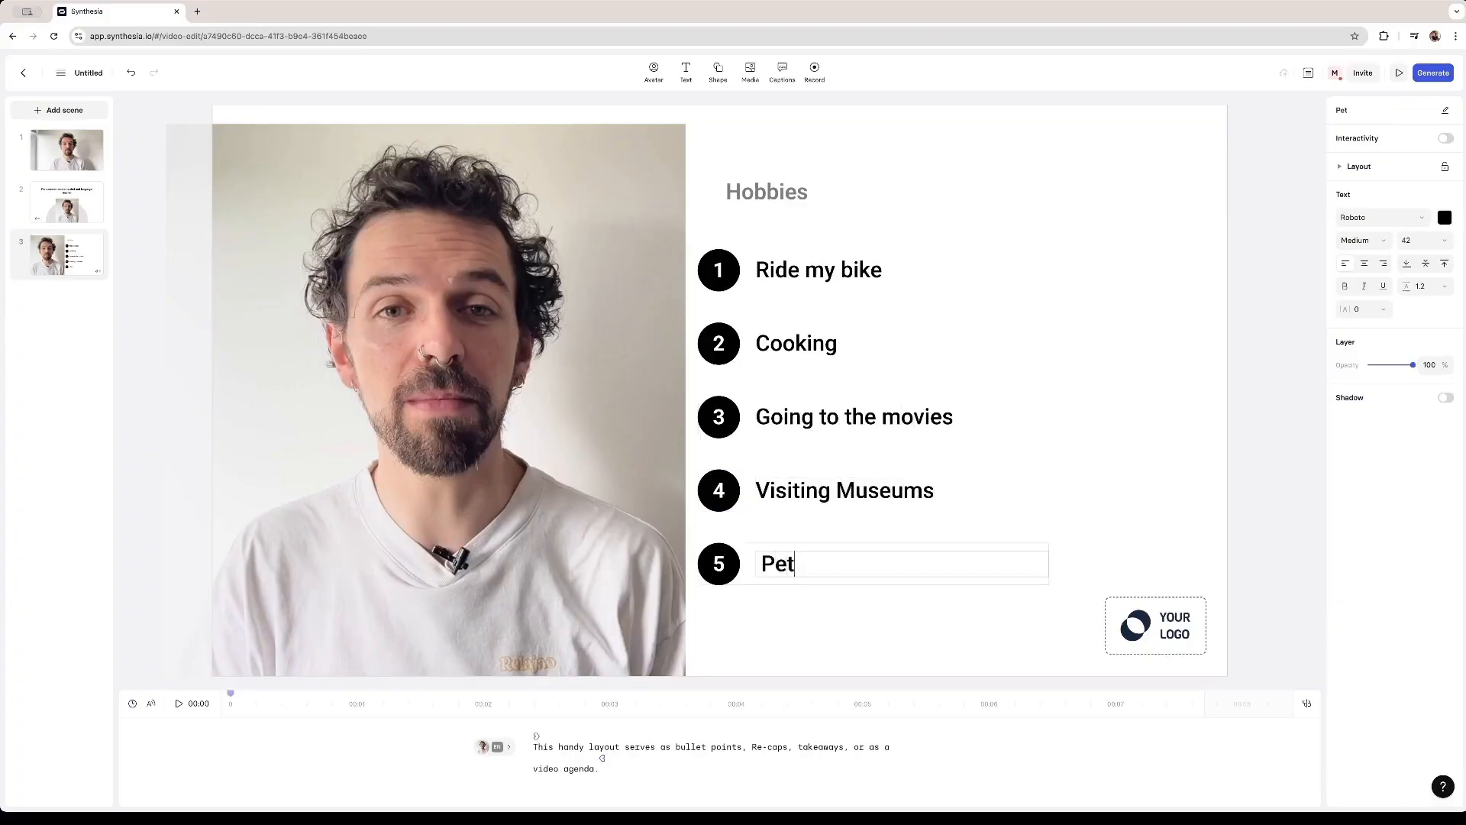
text(ting)
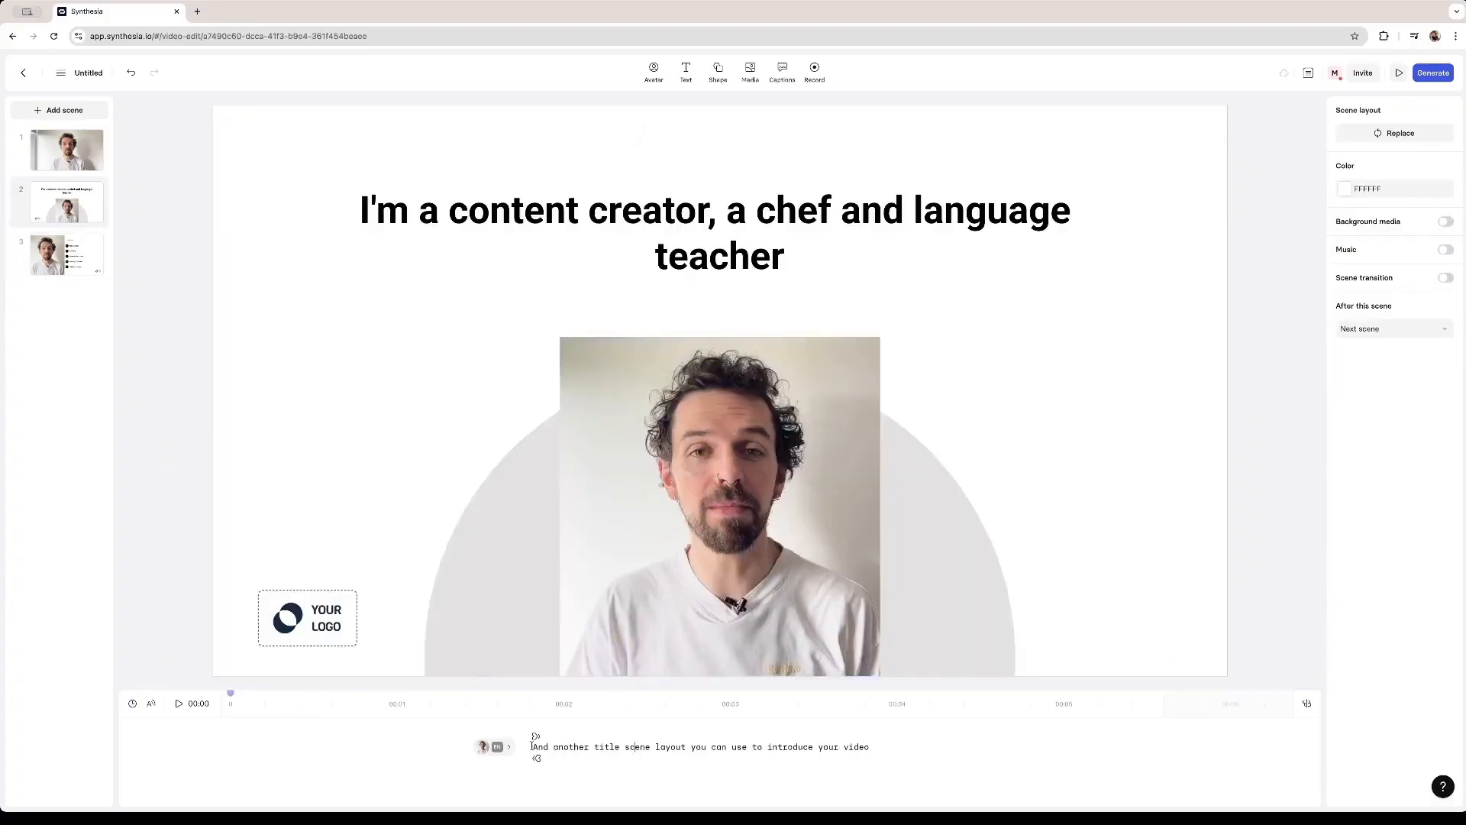
- Rewrite the title scene's script as I'm a content creator and have been working as such for 8 years
drag(532, 746, 871, 748)
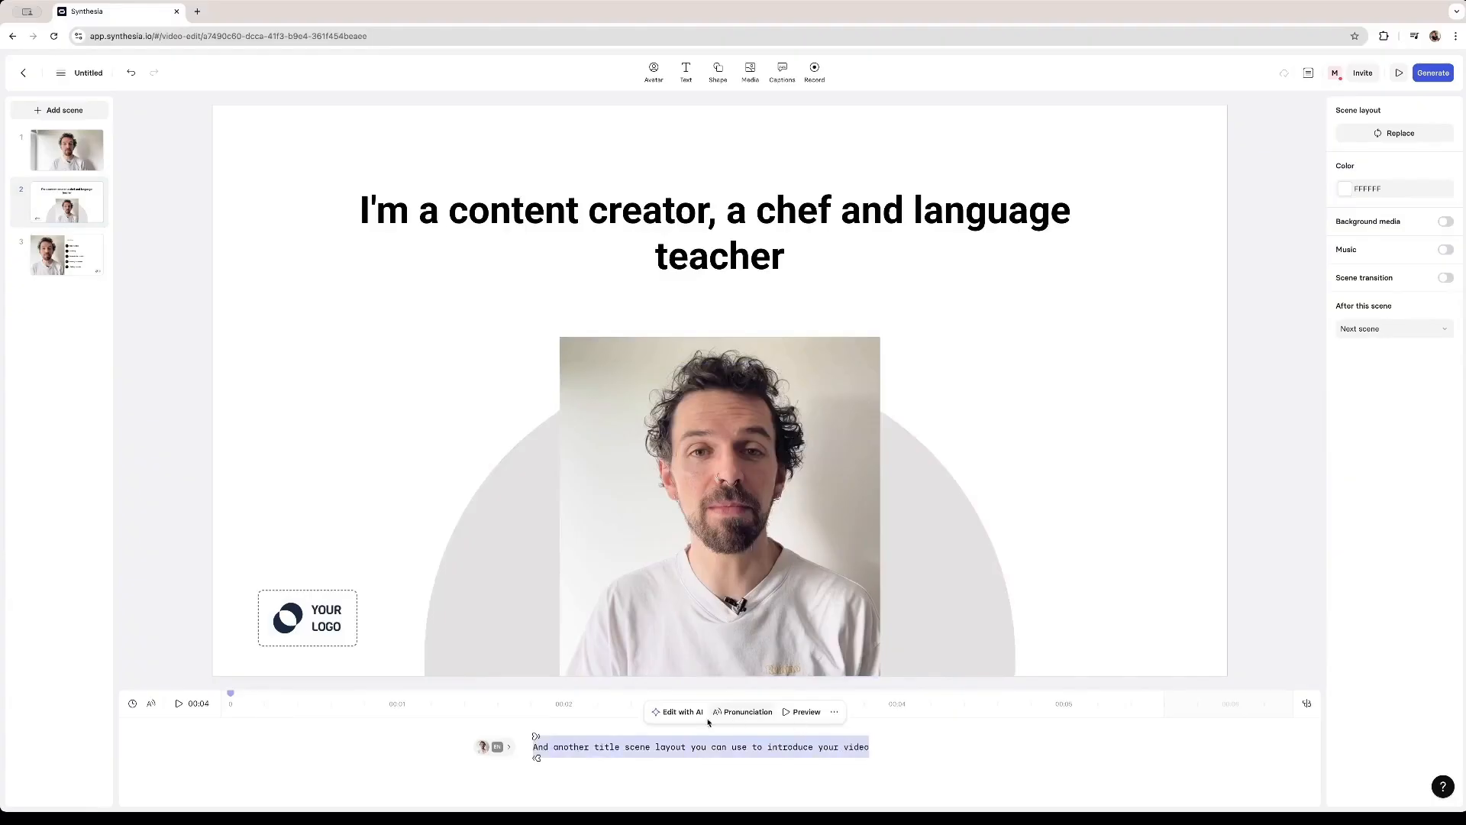
click(679, 712)
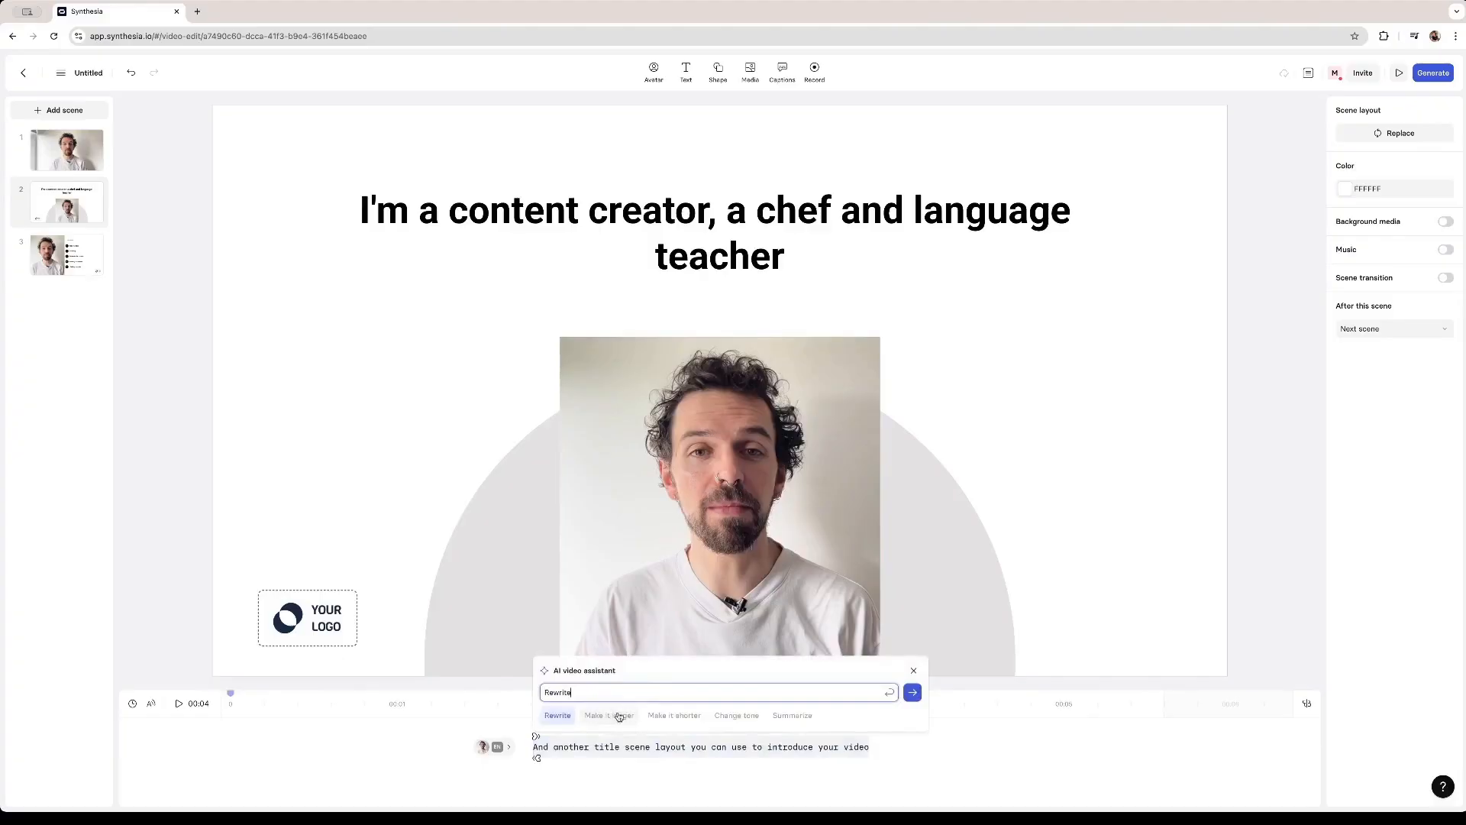
click(659, 746)
click(557, 742)
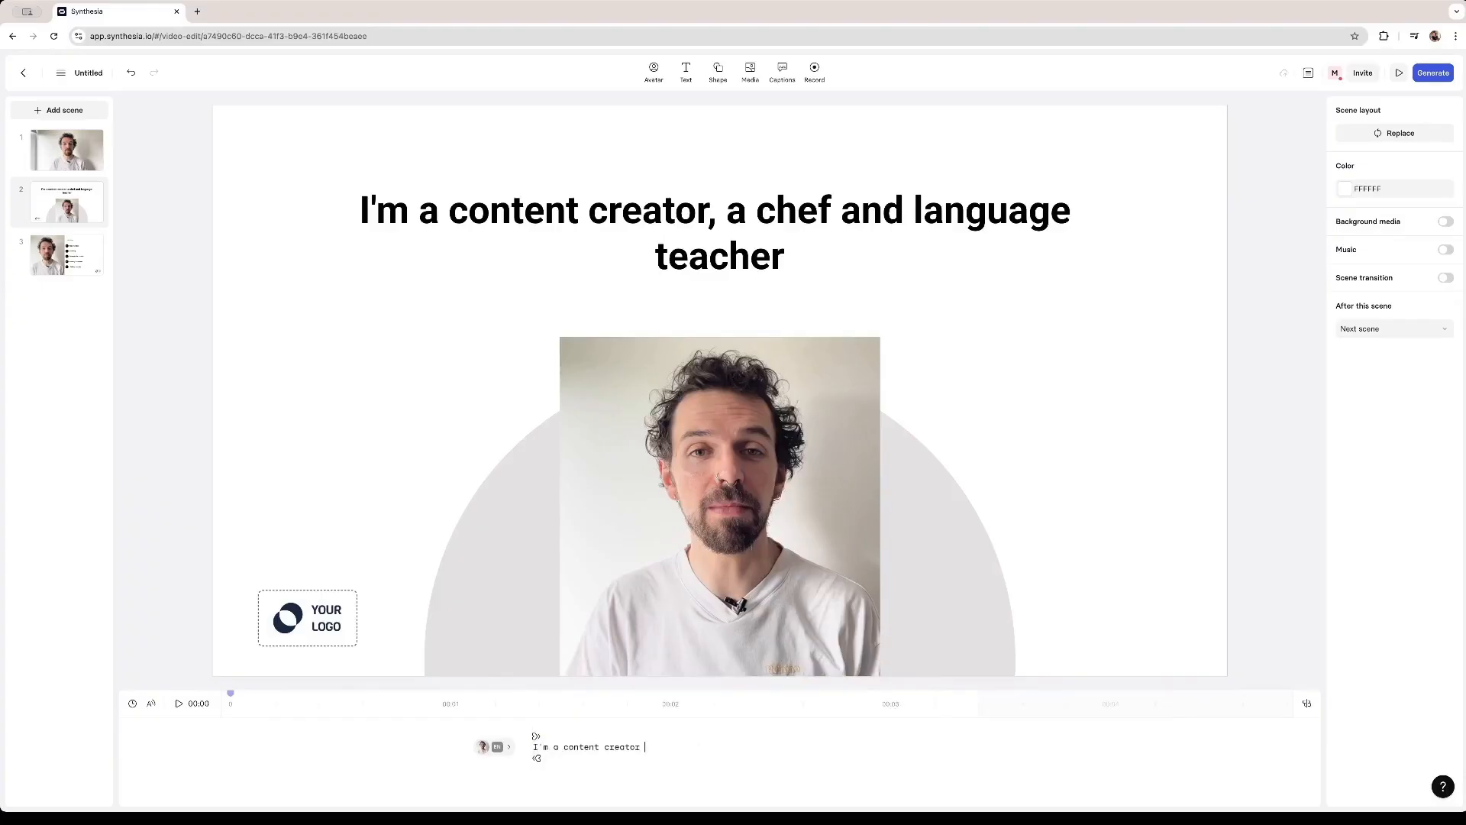
text(have been working as such for 8 years)
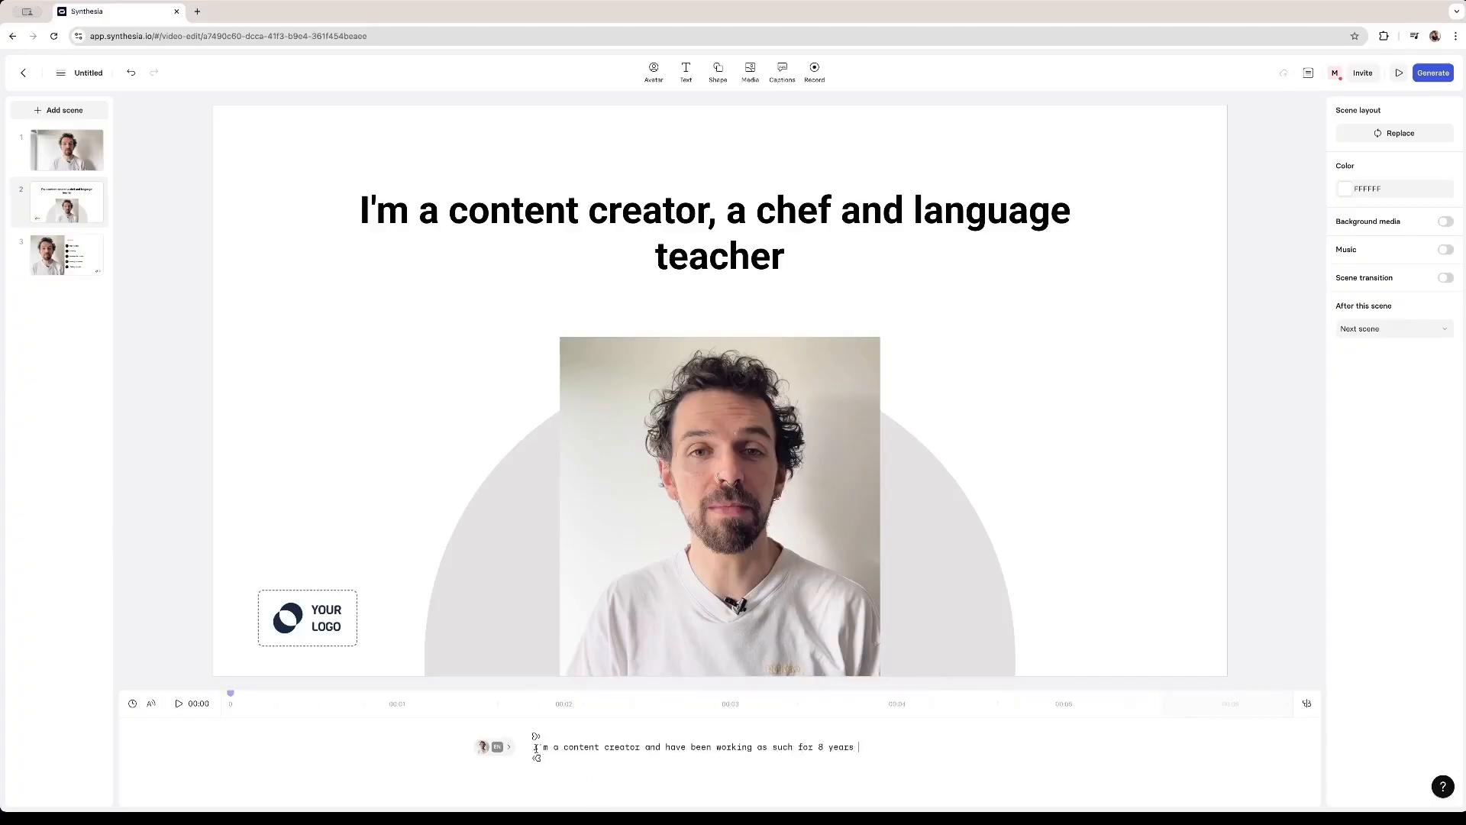
- Lengthen the title scene's script with the AI assistant's Make it longer option, replace the text and review it
key(super+a)
click(679, 713)
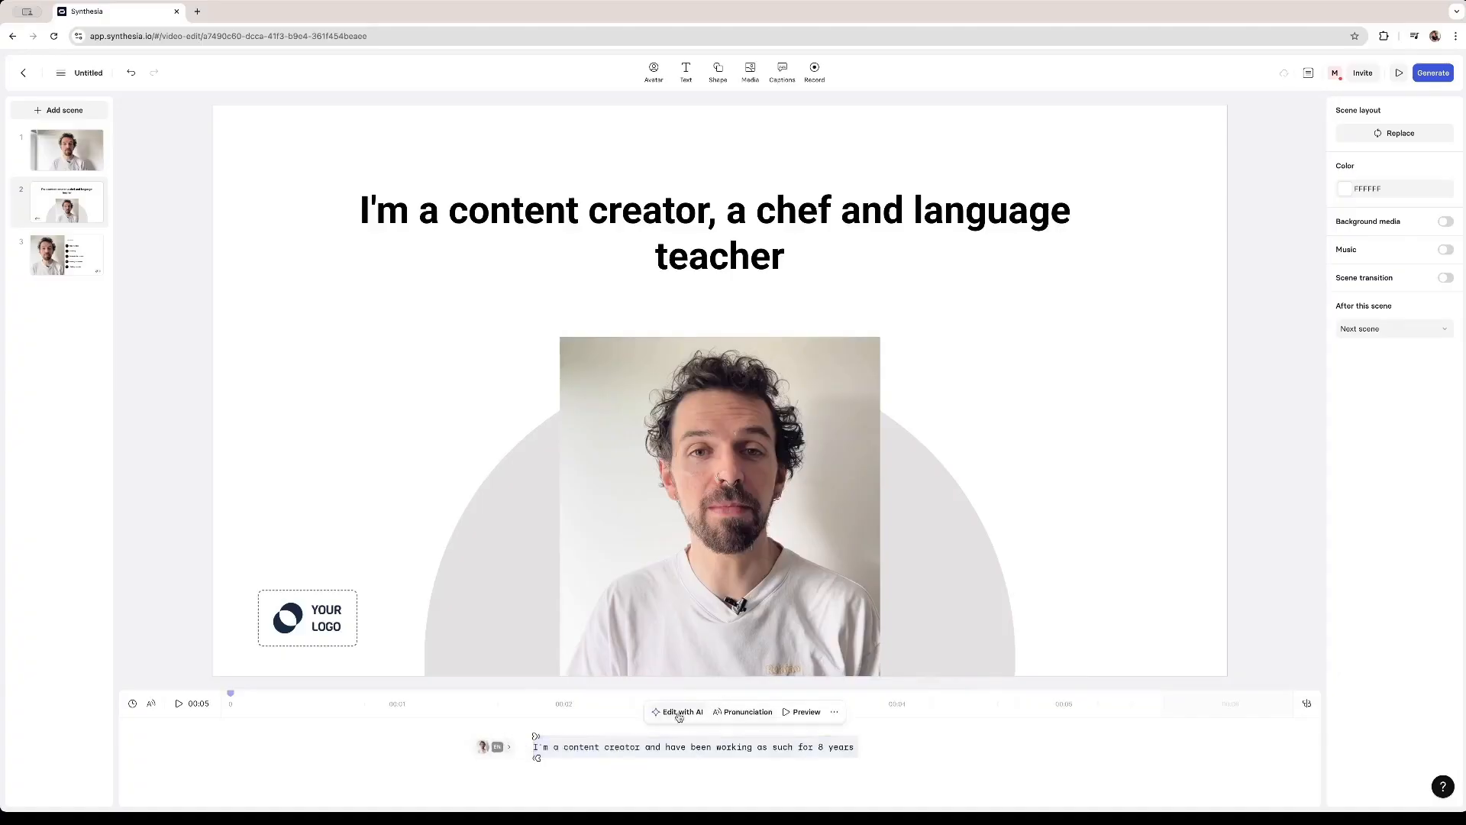
click(611, 717)
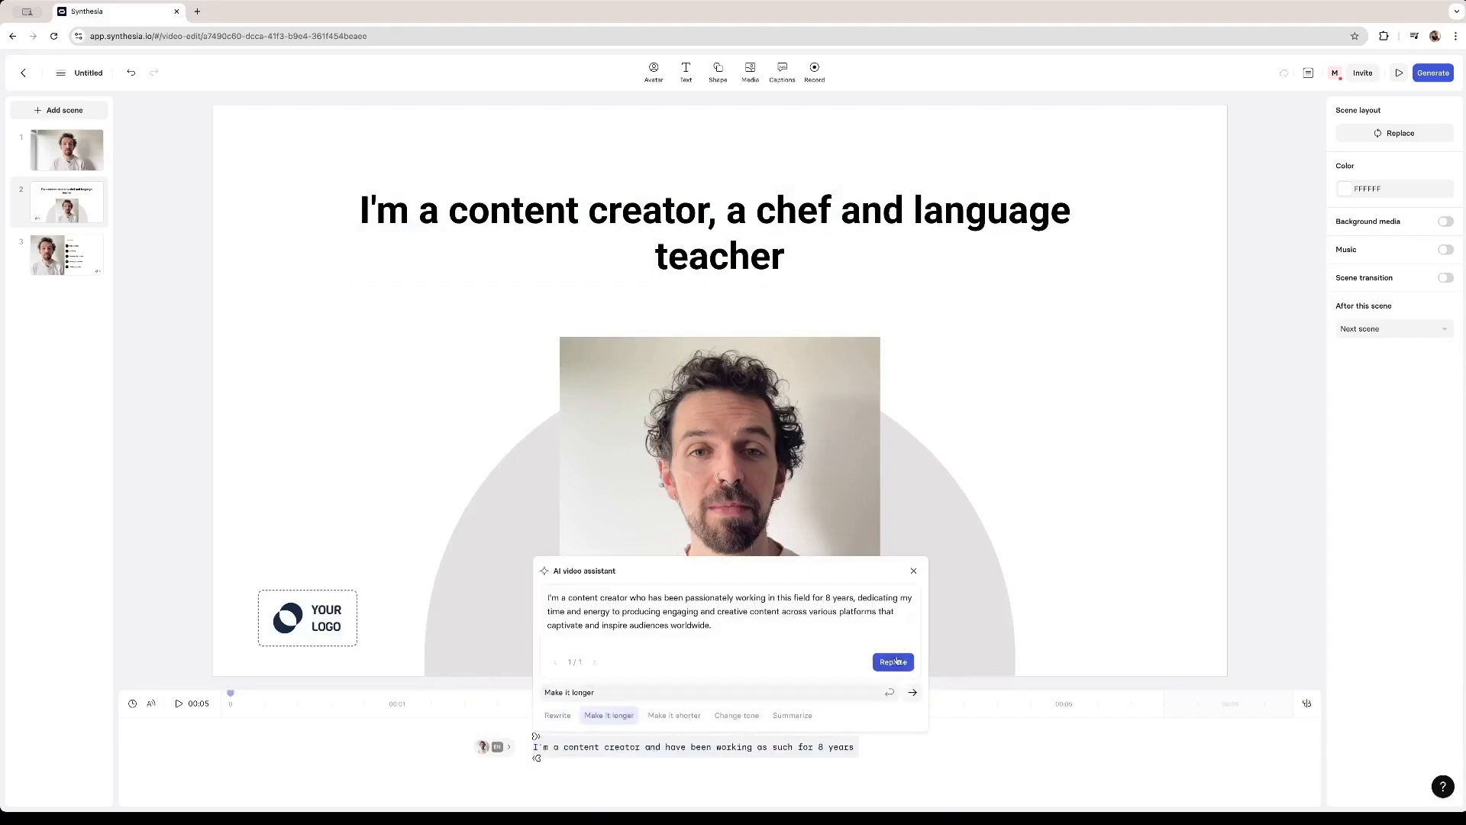
click(898, 663)
scroll(785, 758, down, 1)
scroll(783, 756, up, 1)
scroll(763, 756, up, 1)
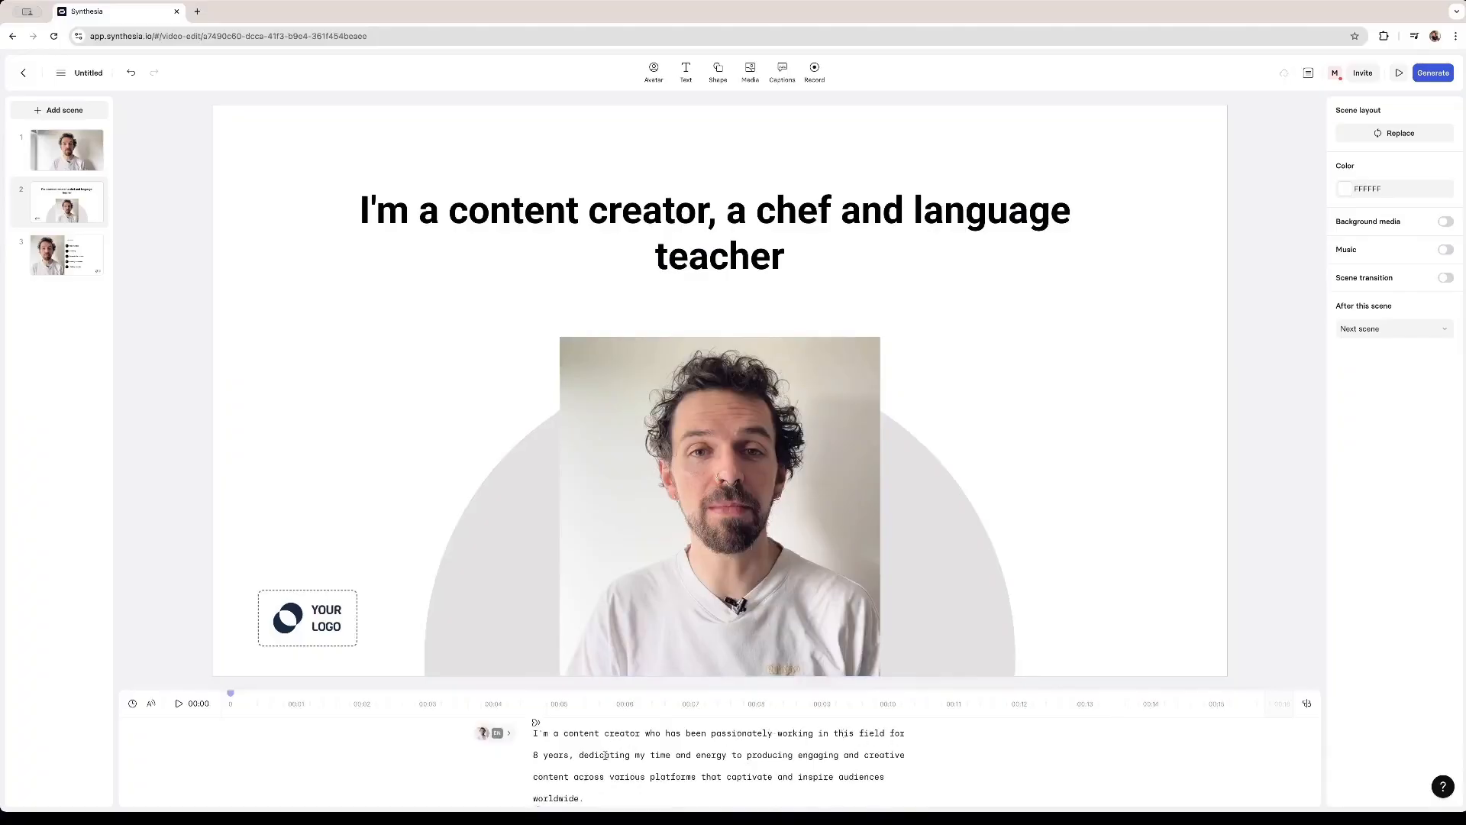
scroll(606, 758, down, 1)
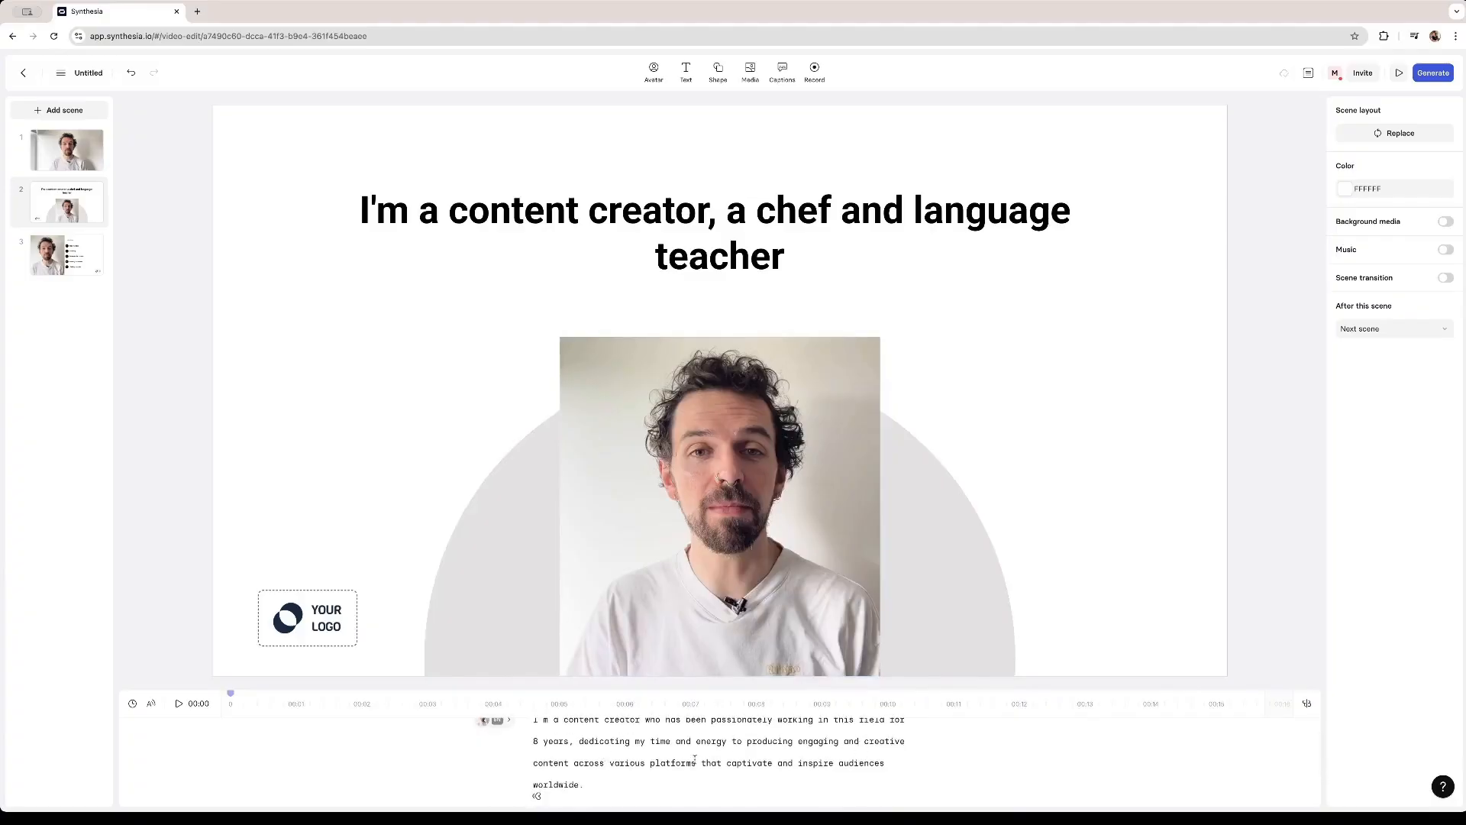
scroll(581, 760, down, 1)
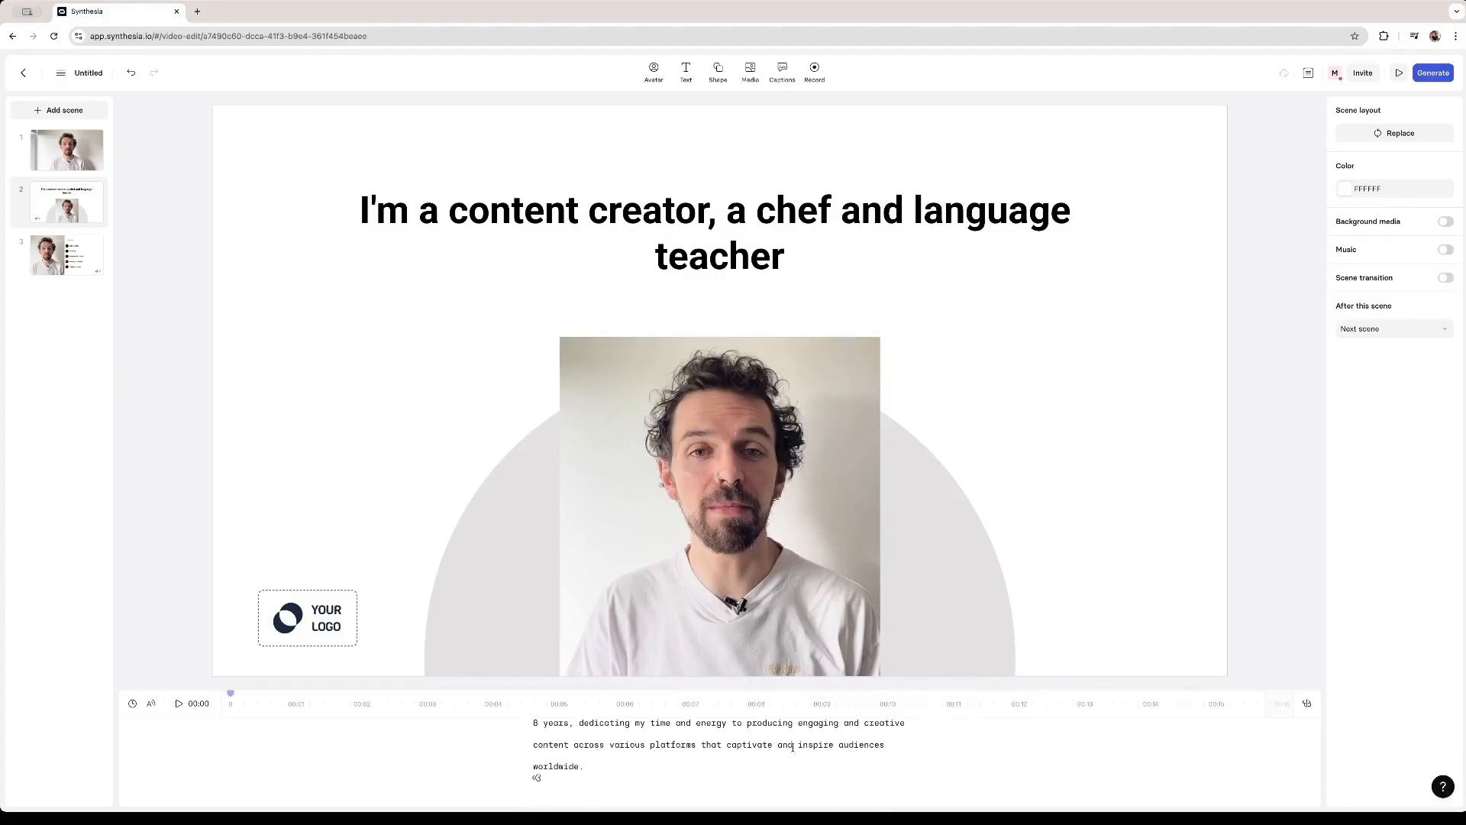
scroll(621, 767, up, 2)
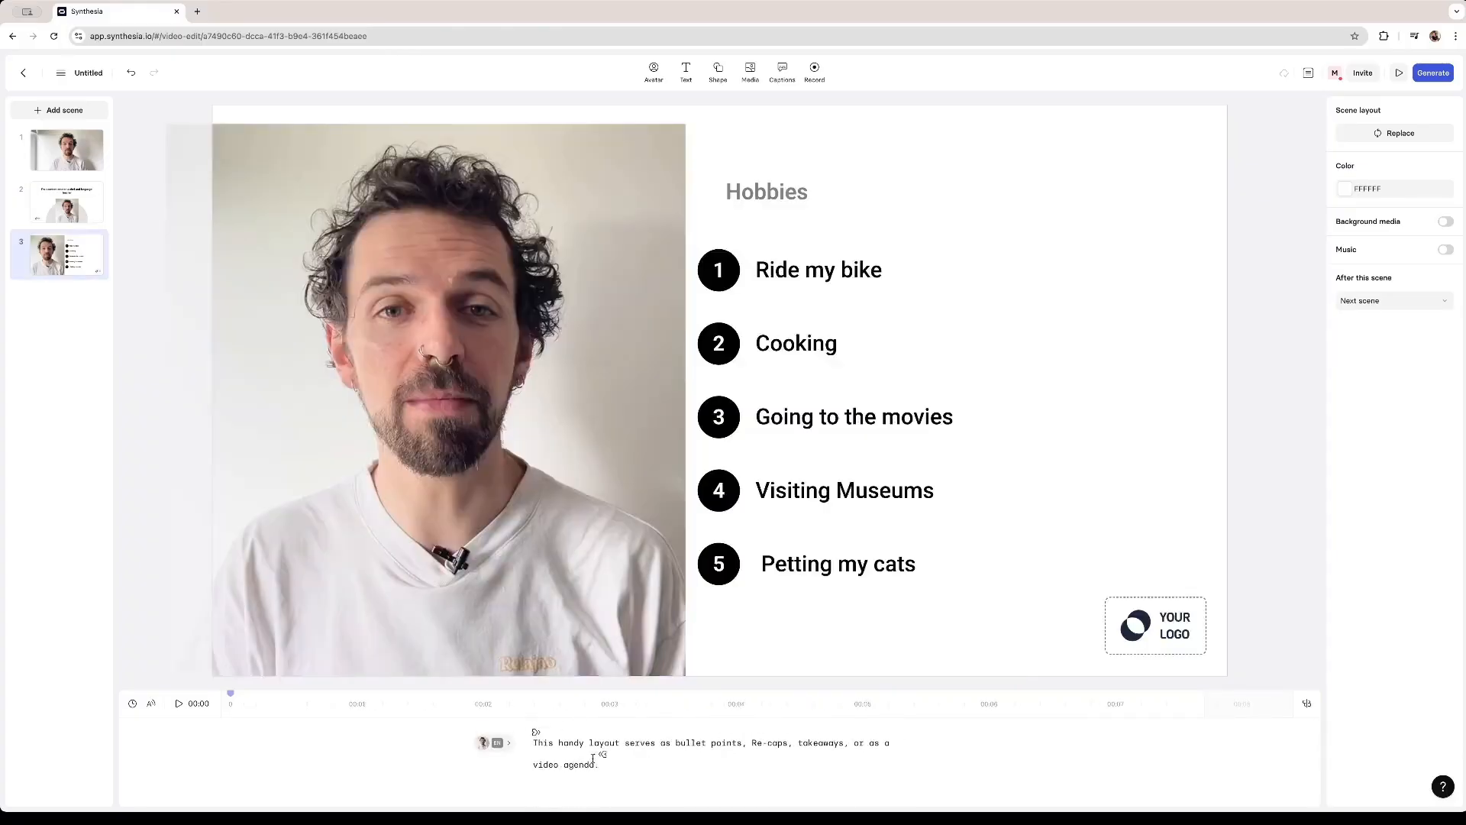
- Change the agenda scene's script to This are some of my hobbies
click(596, 763)
key(BackSpace)
key(BackSpace)
key(BackSpace)
key(BackSpace)
key(BackSpace)
key(BackSpace)
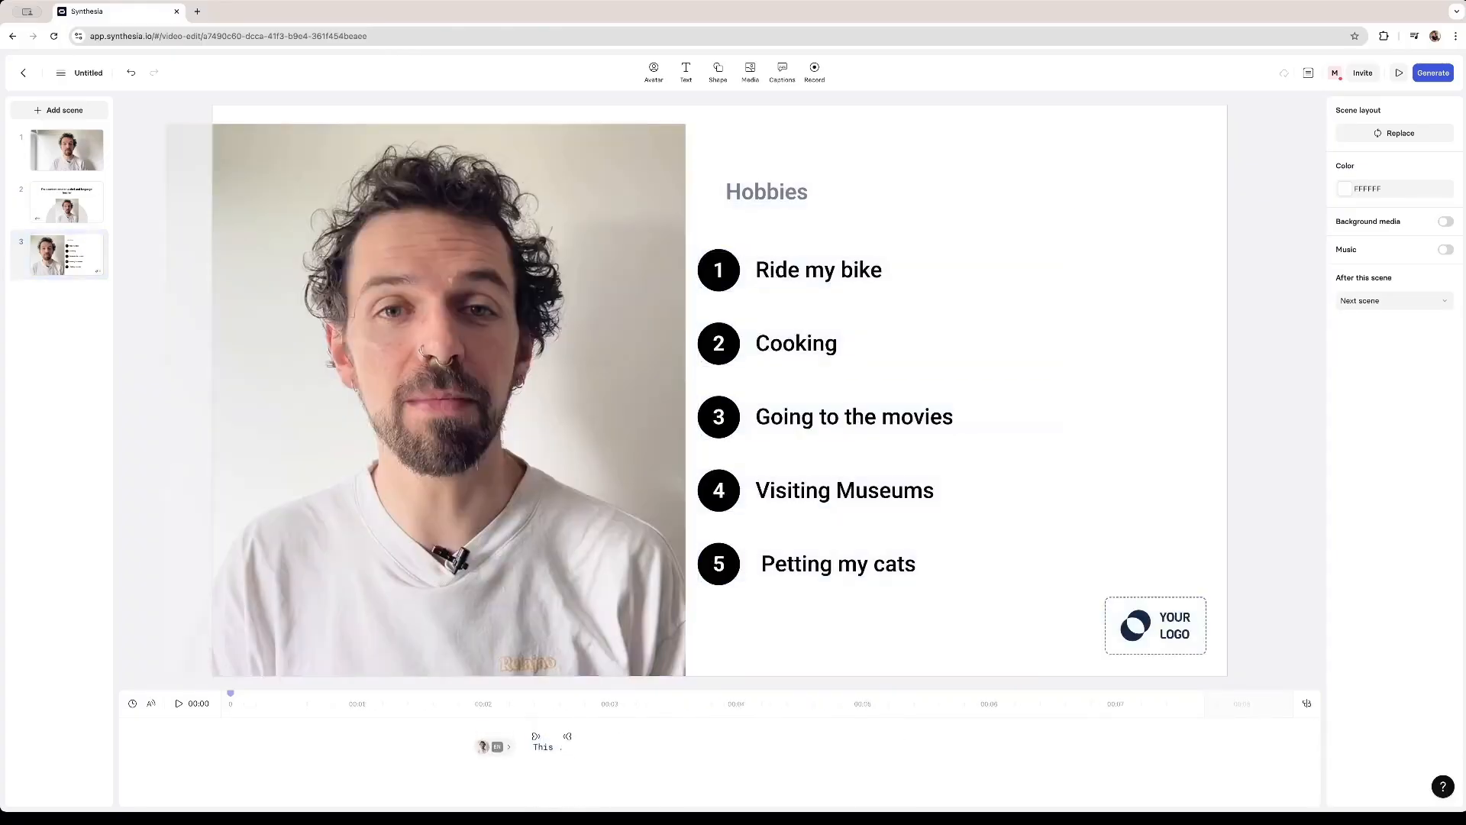
text(are some of my hobbies)
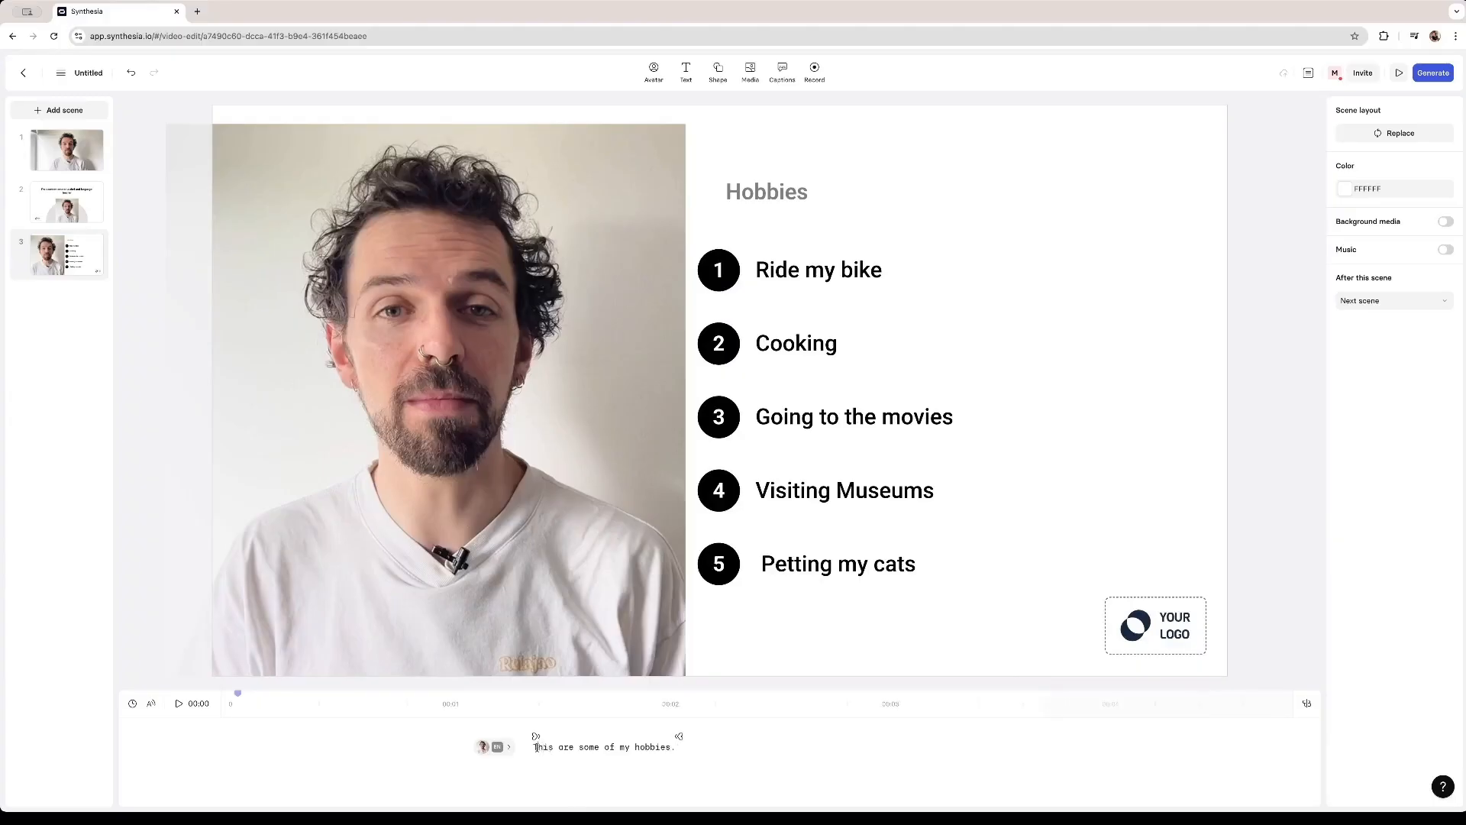
- Change the agenda scene script's tone to Professional with the AI assistant
drag(536, 746, 676, 747)
click(695, 719)
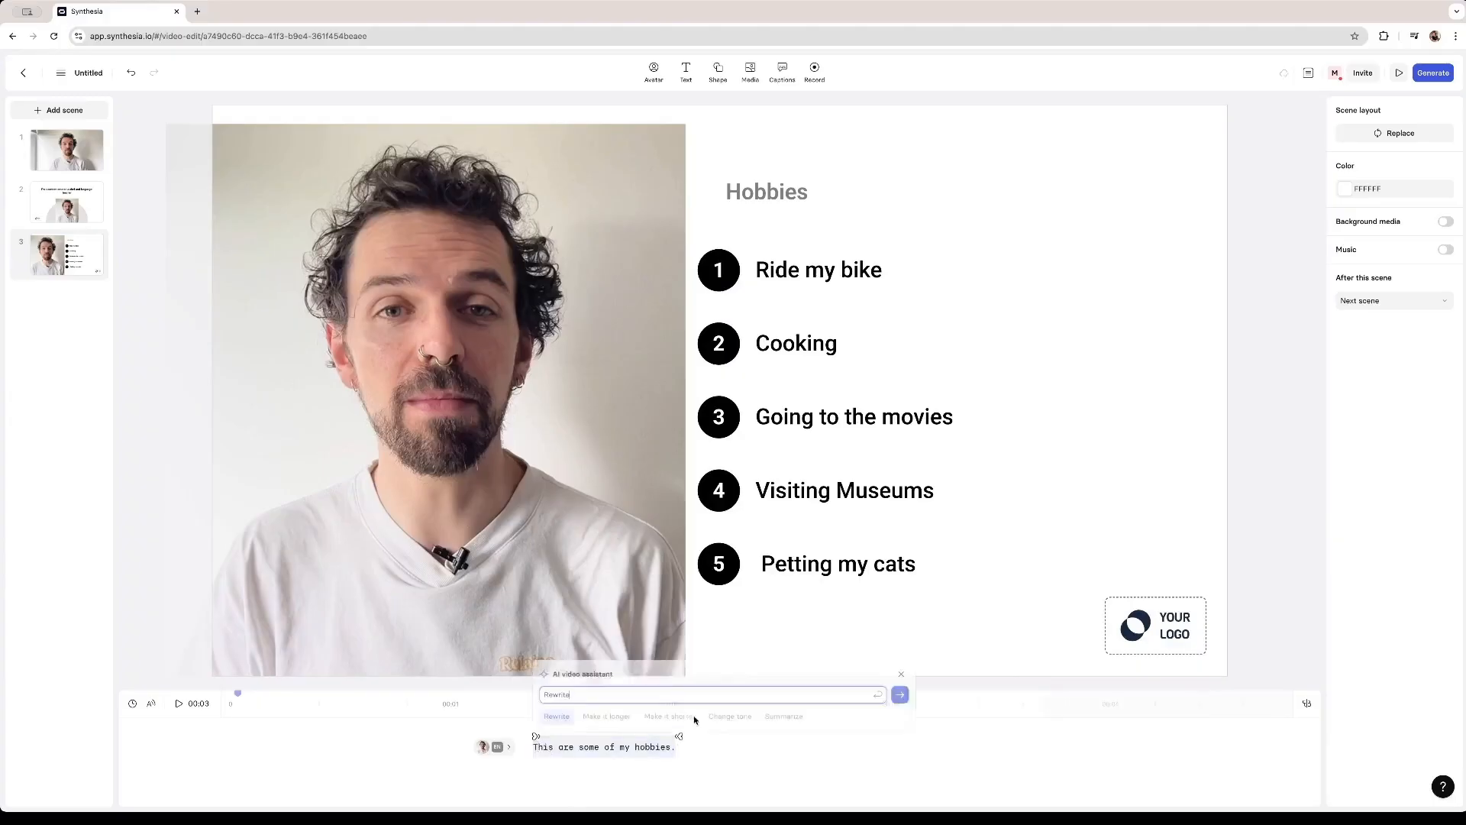
click(747, 715)
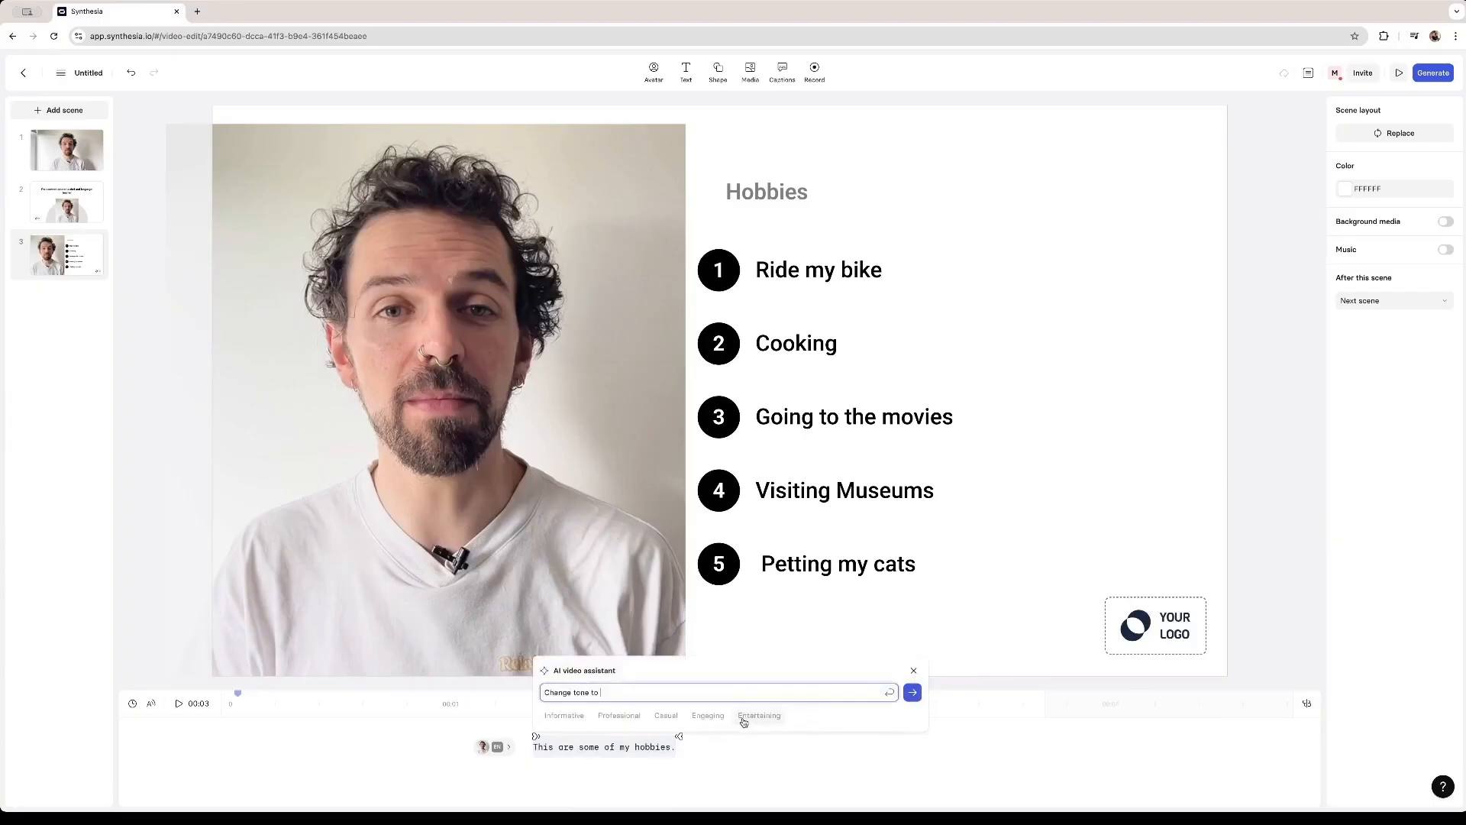
click(620, 718)
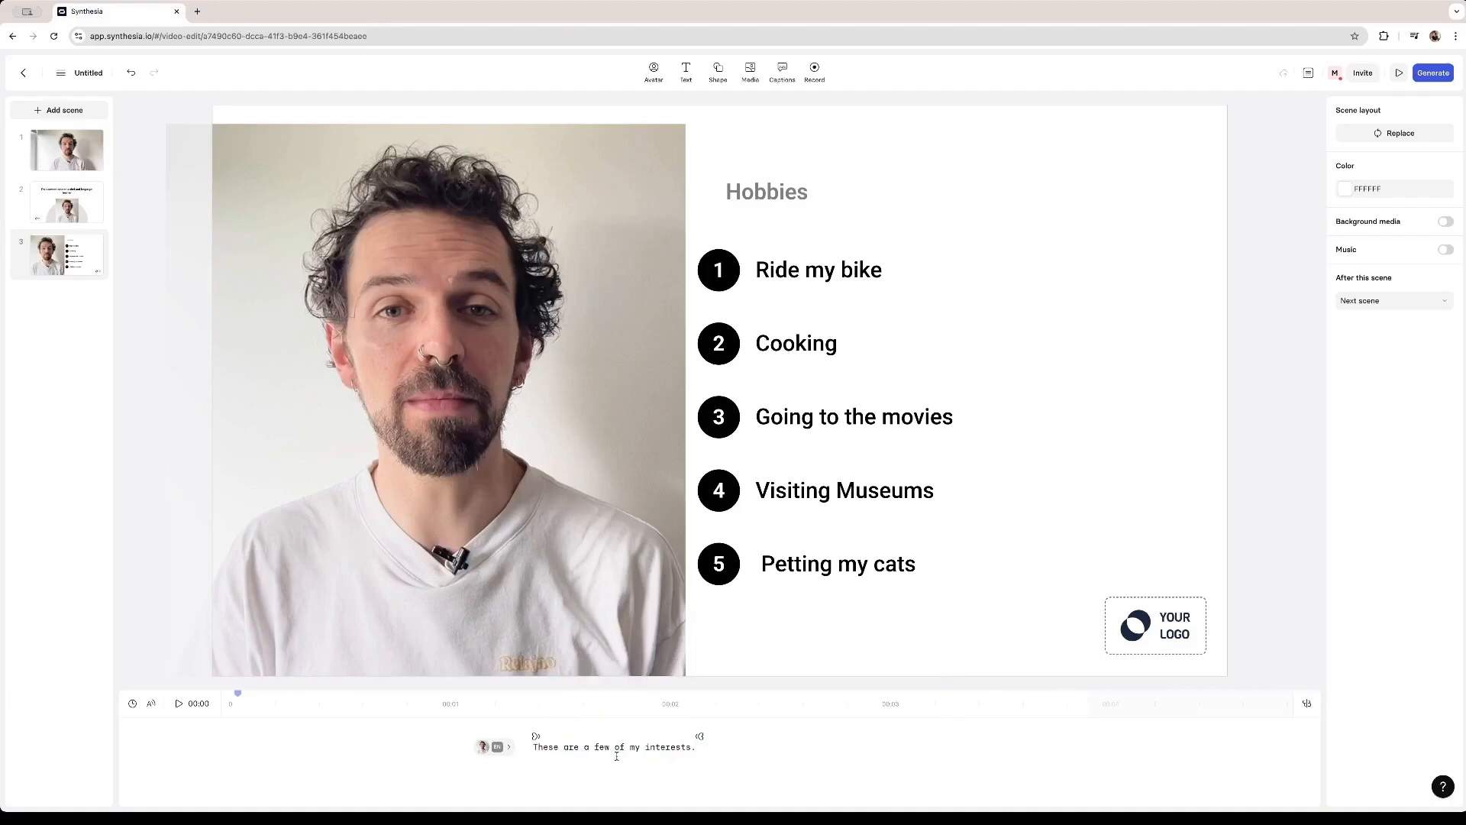
- Lengthen the agenda scene's script using the AI assistant's Make it longer option
triple_click(666, 748)
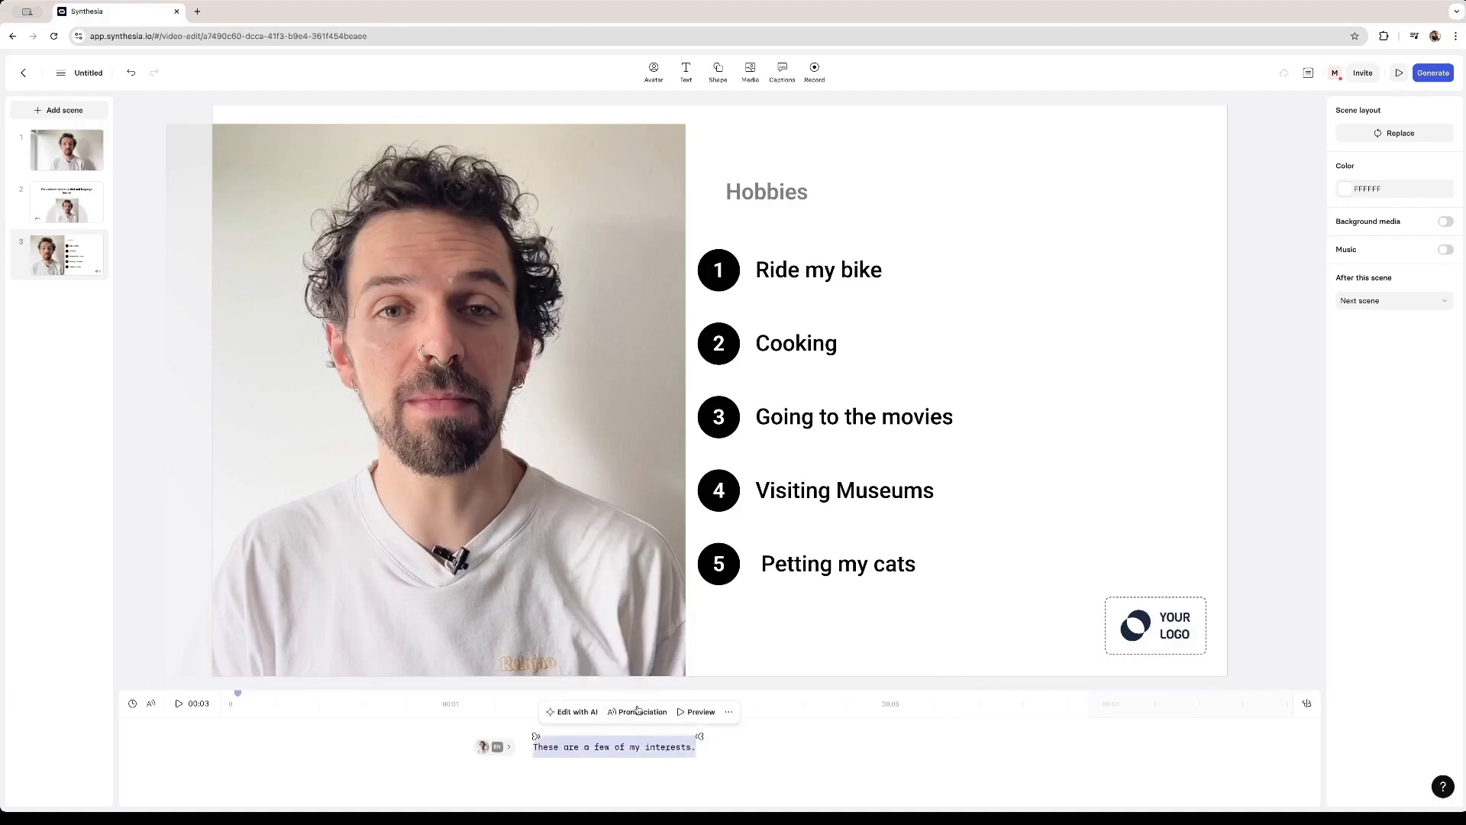
click(573, 711)
click(613, 717)
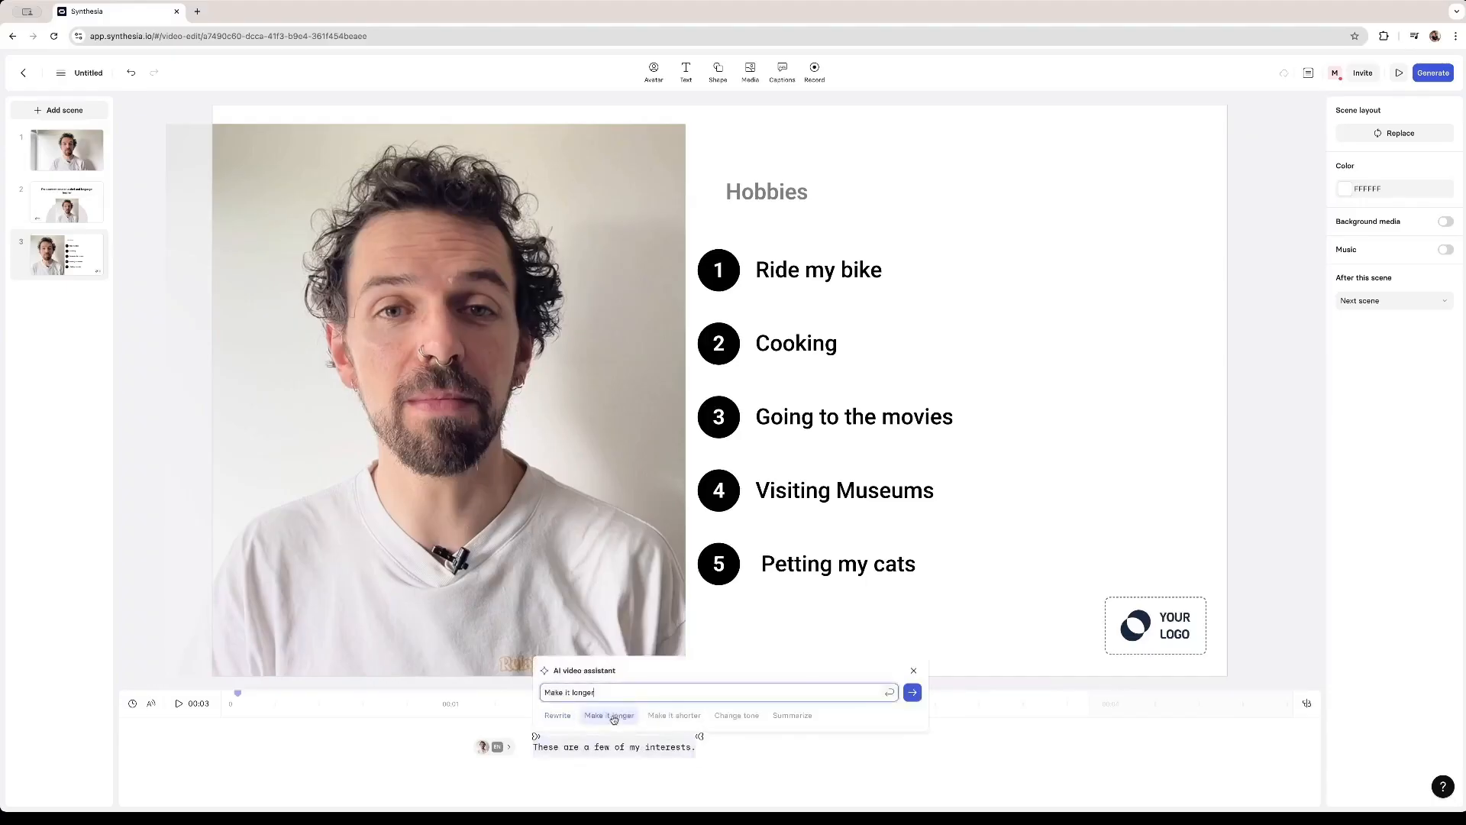
key(Return)
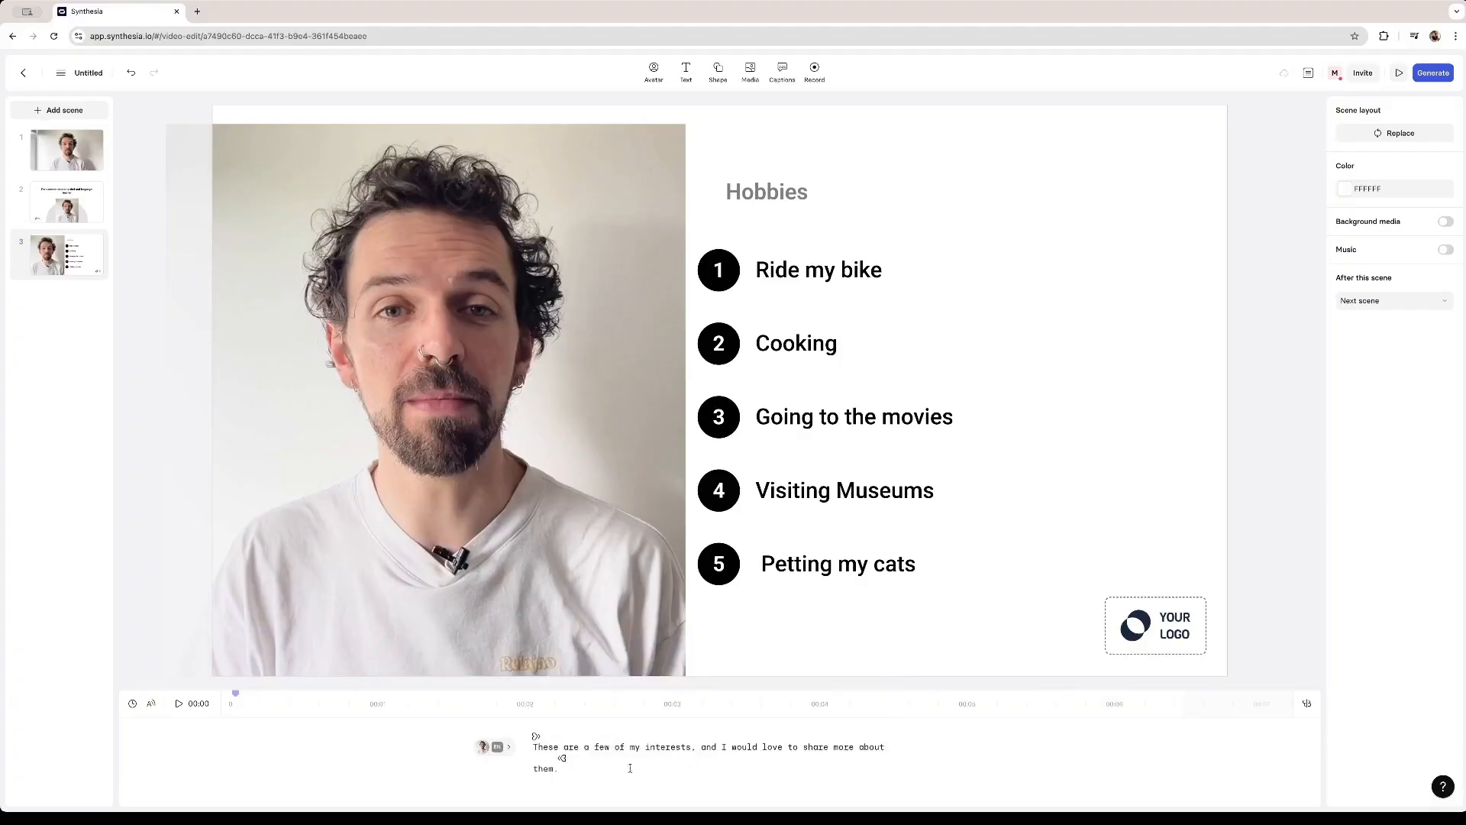
- Add a new scene using the metrics layout with the avatar beside three large numbers
click(59, 110)
scroll(489, 459, down, 1)
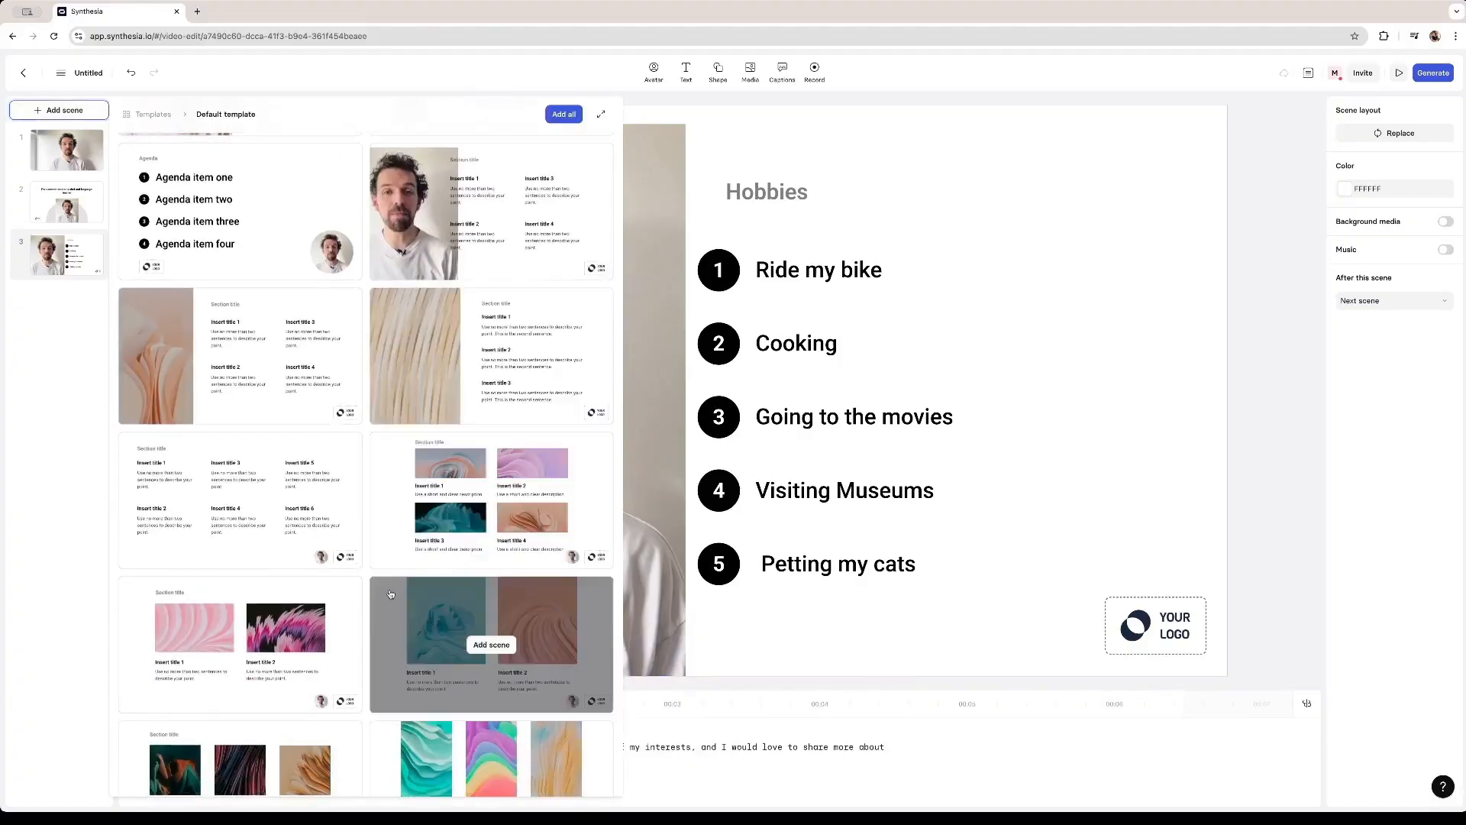
scroll(500, 615, down, 5)
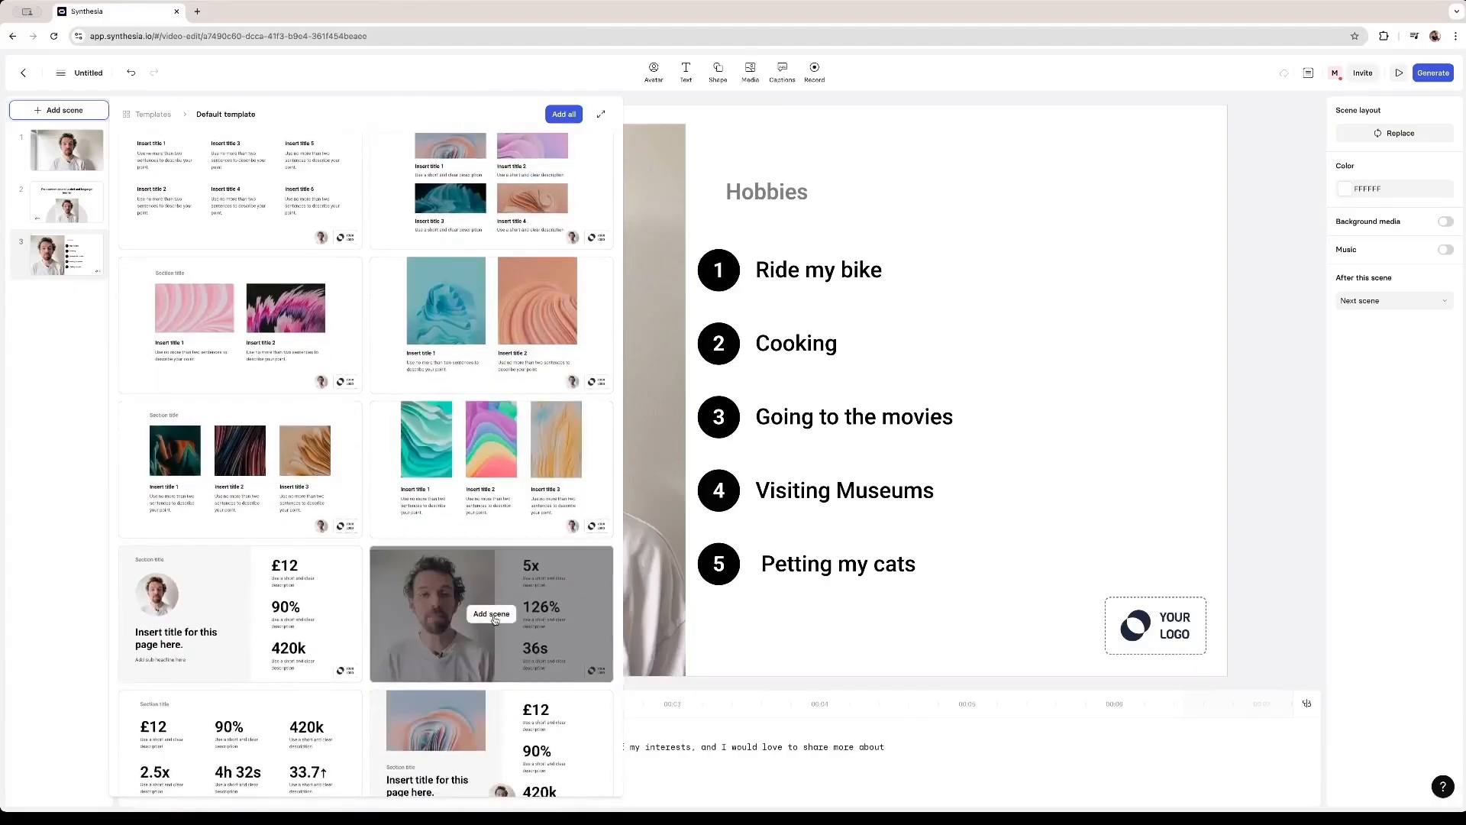
click(492, 615)
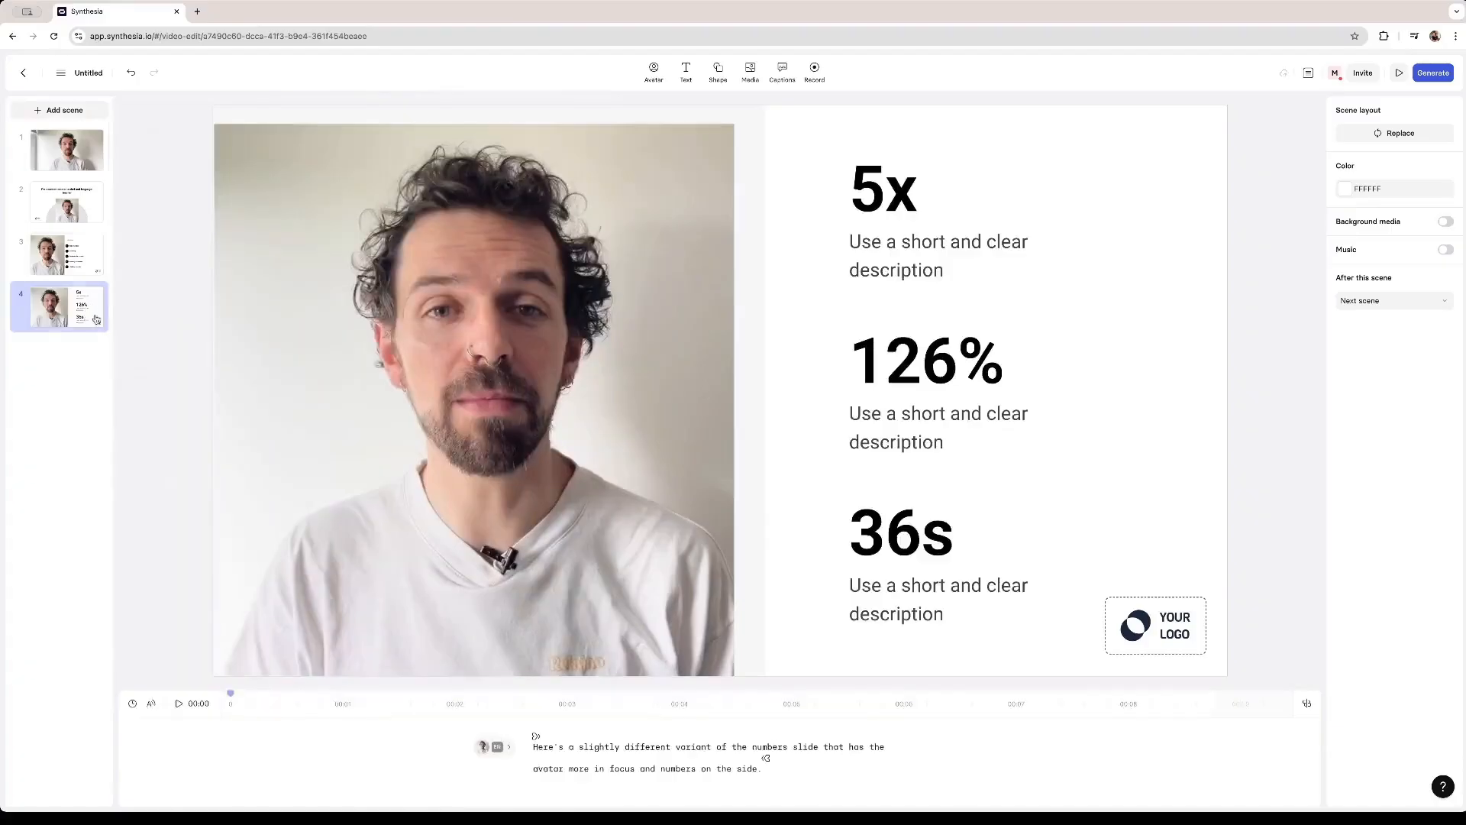
- Replace the metrics scene's script with Here are some of my metrics on my social media account
triple_click(738, 766)
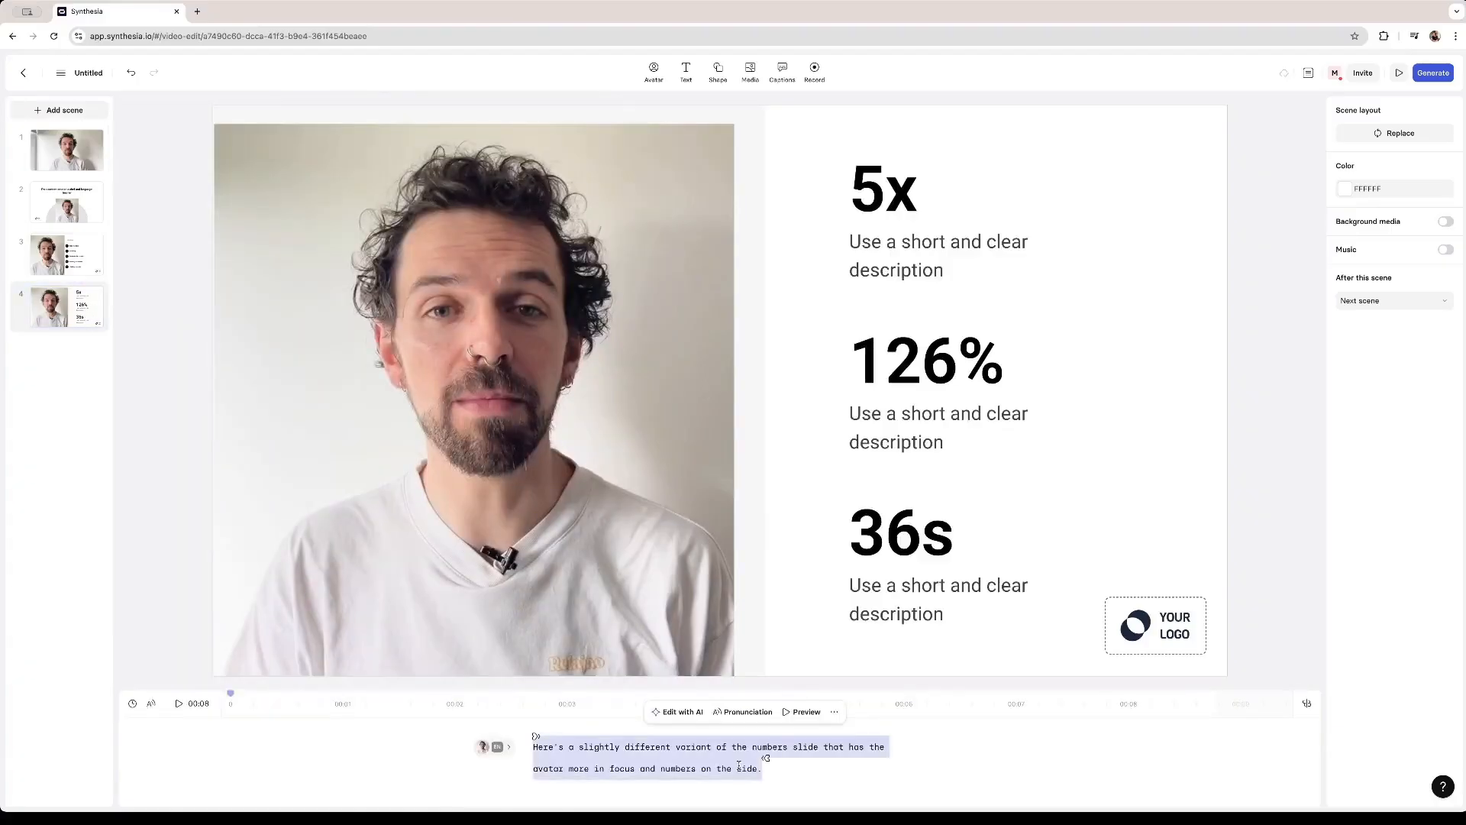
text(Here)
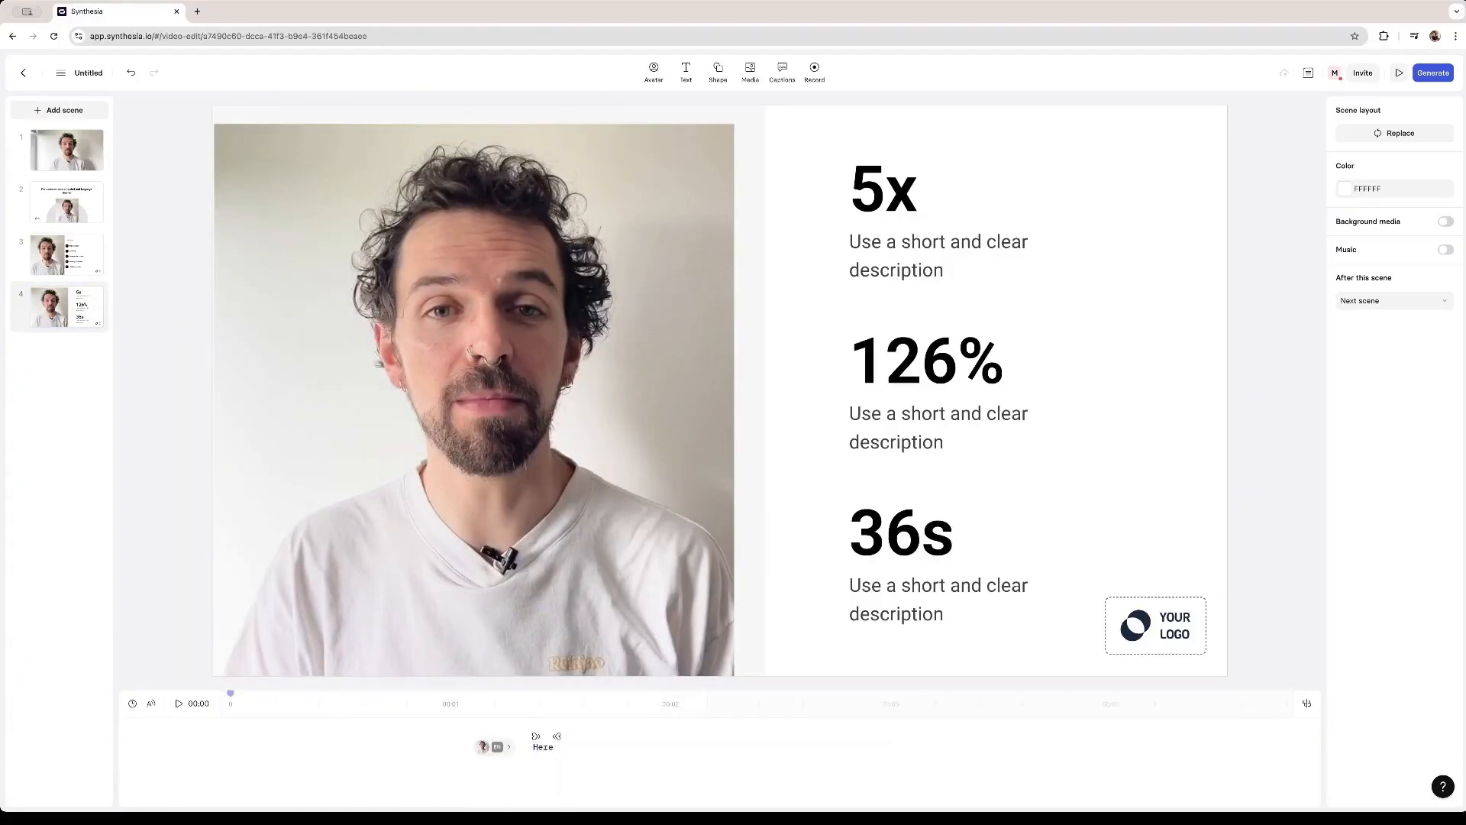
text( are some of my metrics on muy soc)
key(BackSpace)
key(BackSpace)
key(BackSpace)
key(BackSpace)
key(BackSpace)
key(BackSpace)
text(y social media )
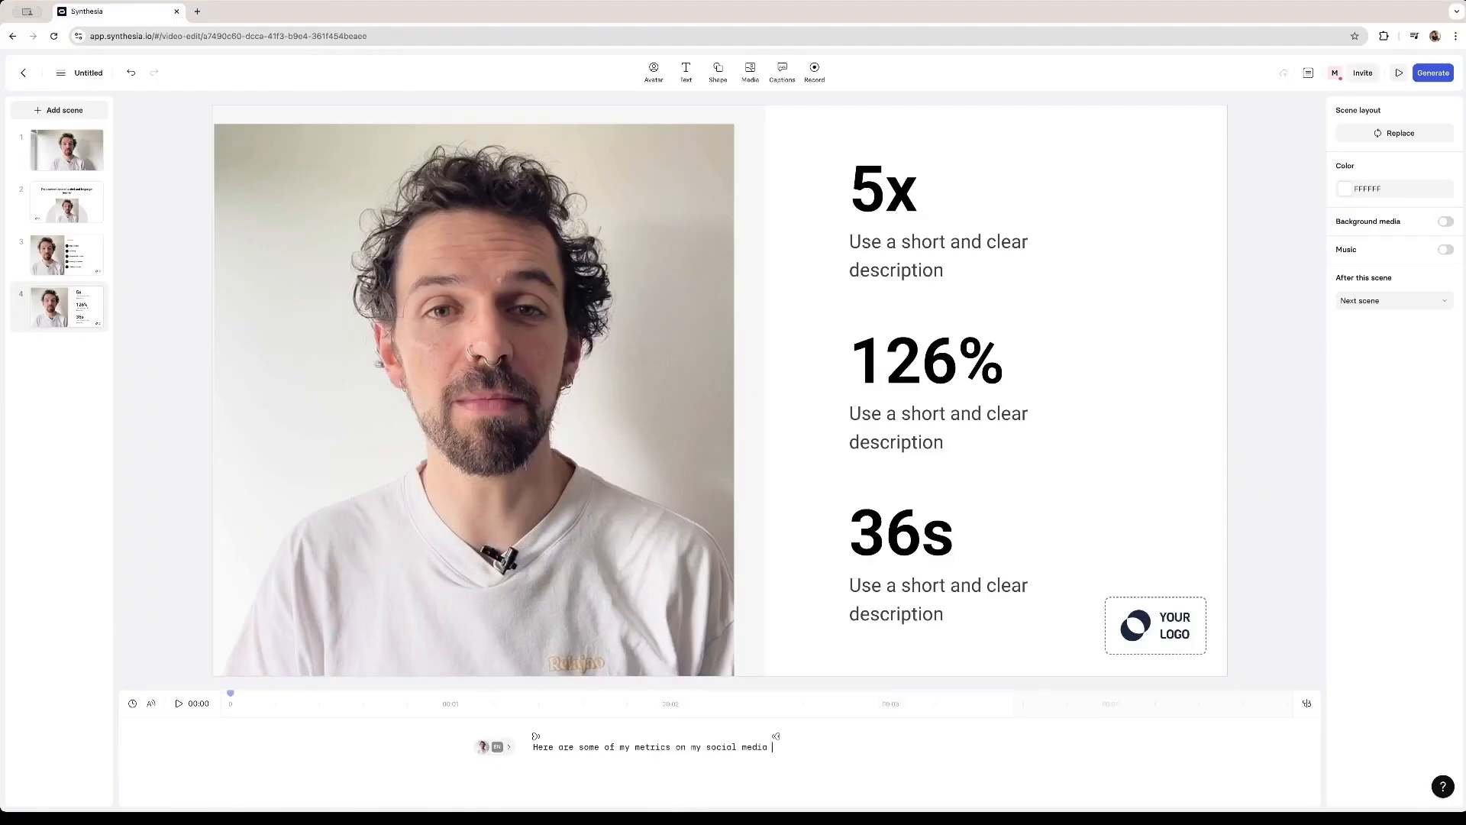
text(accounts)
- Complete the metrics scene's script as Here are some of my metrics on my social media accounts
right_click(81, 396)
click(84, 362)
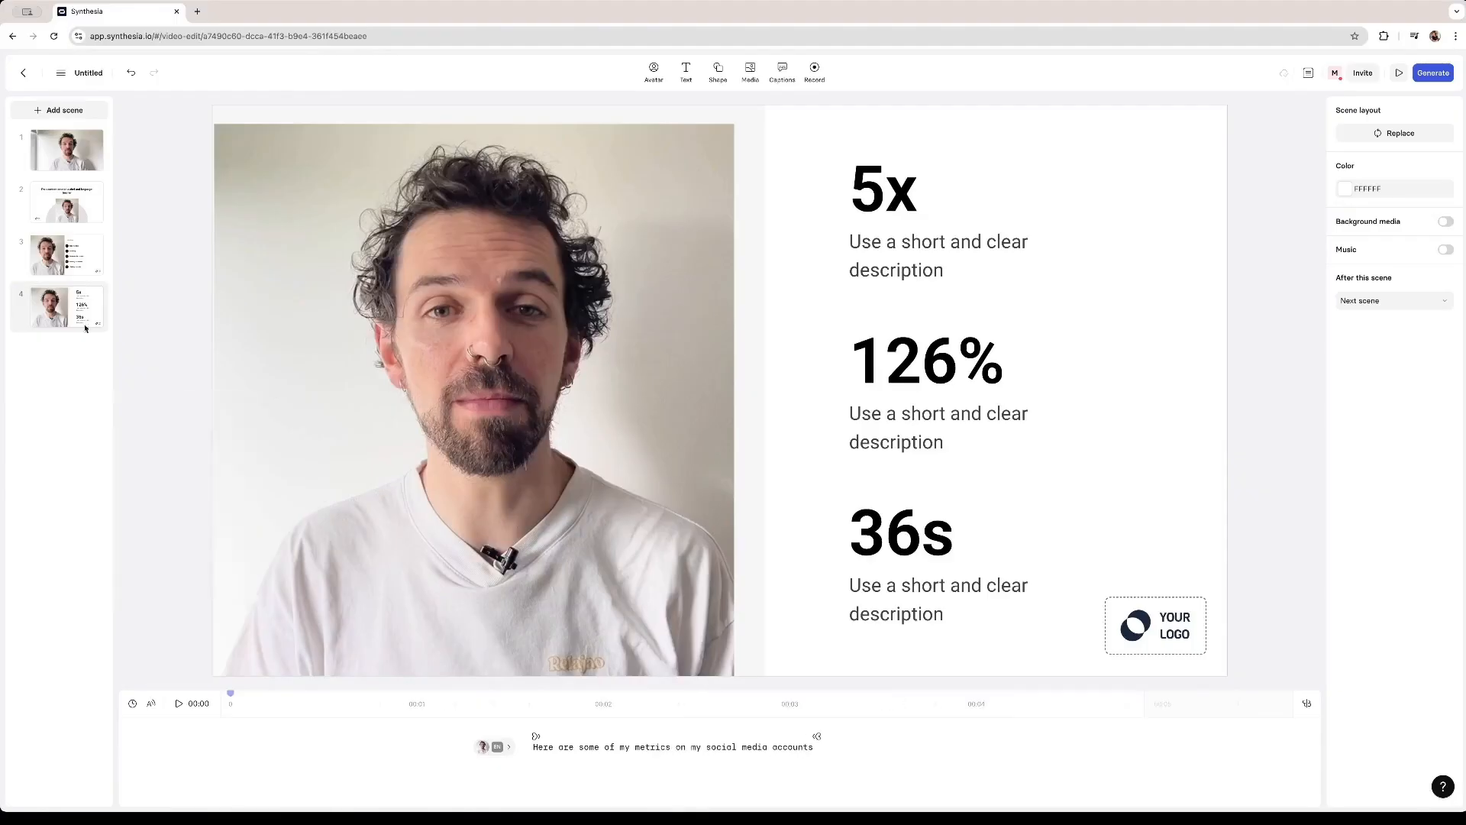
- Add a new scene using the quote layout with the avatar beside a large quotation
click(85, 111)
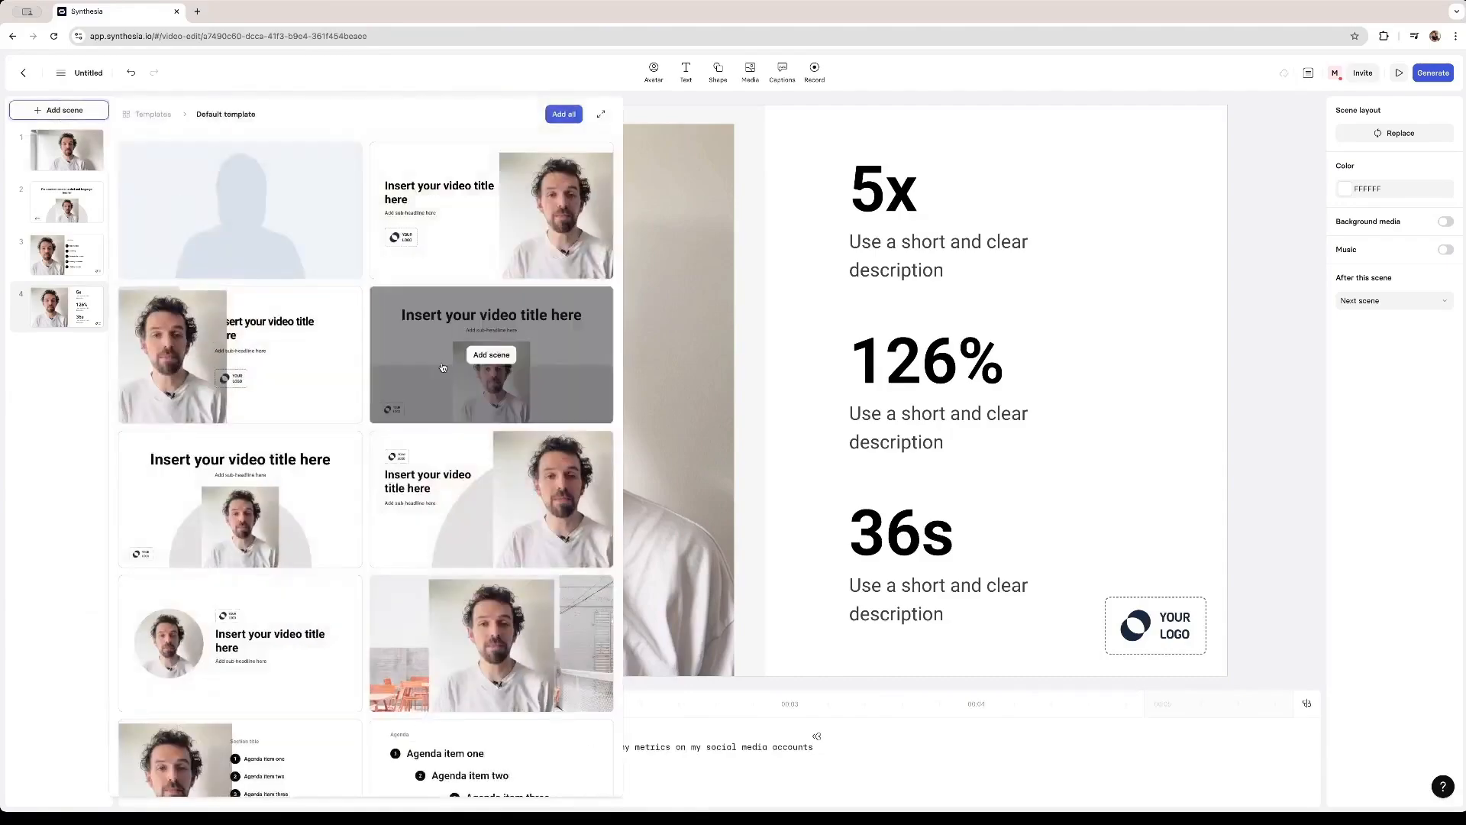
click(491, 500)
- Write the quote scene's script: I hope I'll get to know all of you and I'm very excited to start working with this amazing team
text(I hop)
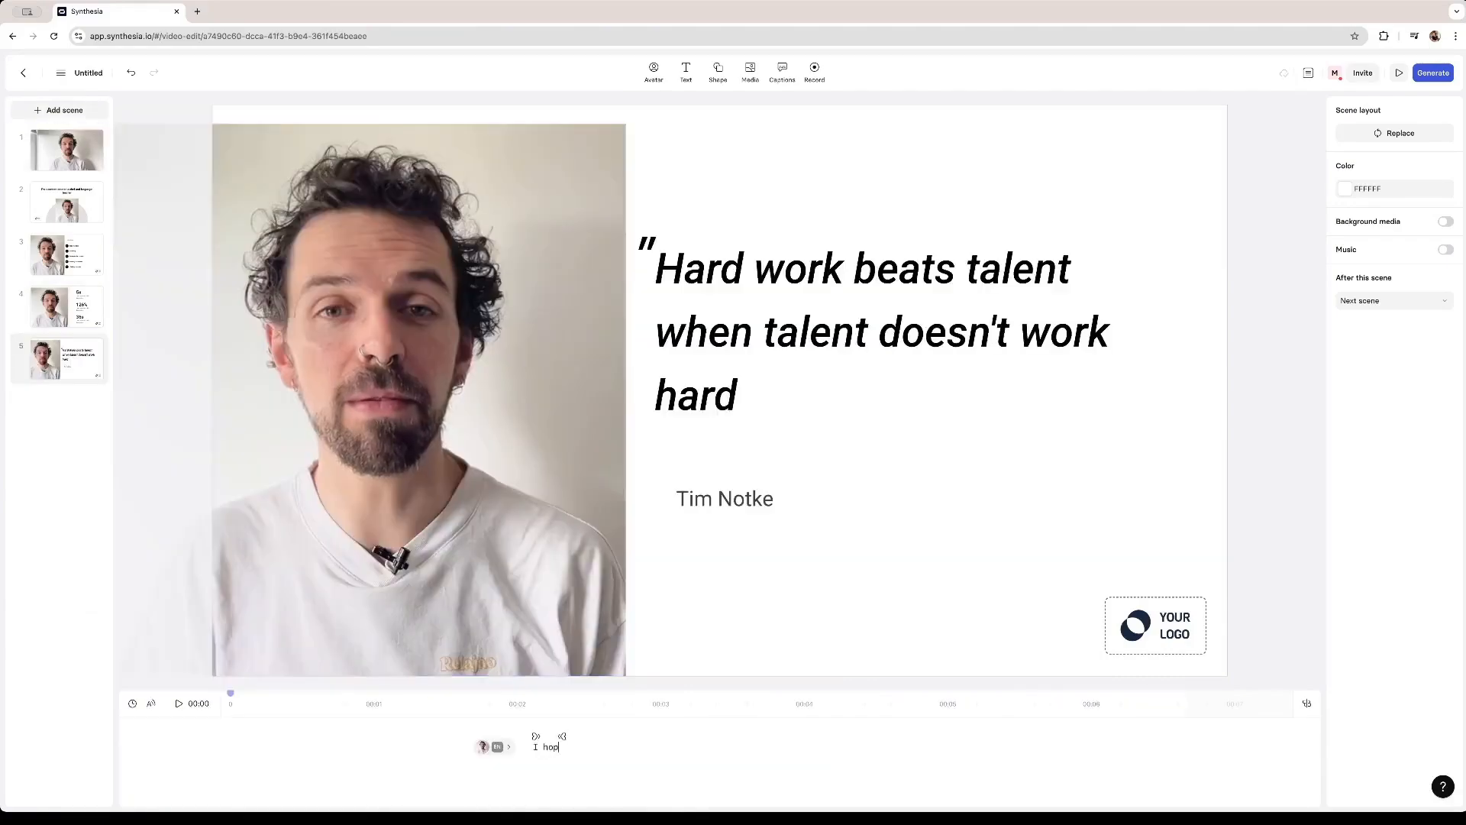
text(e)
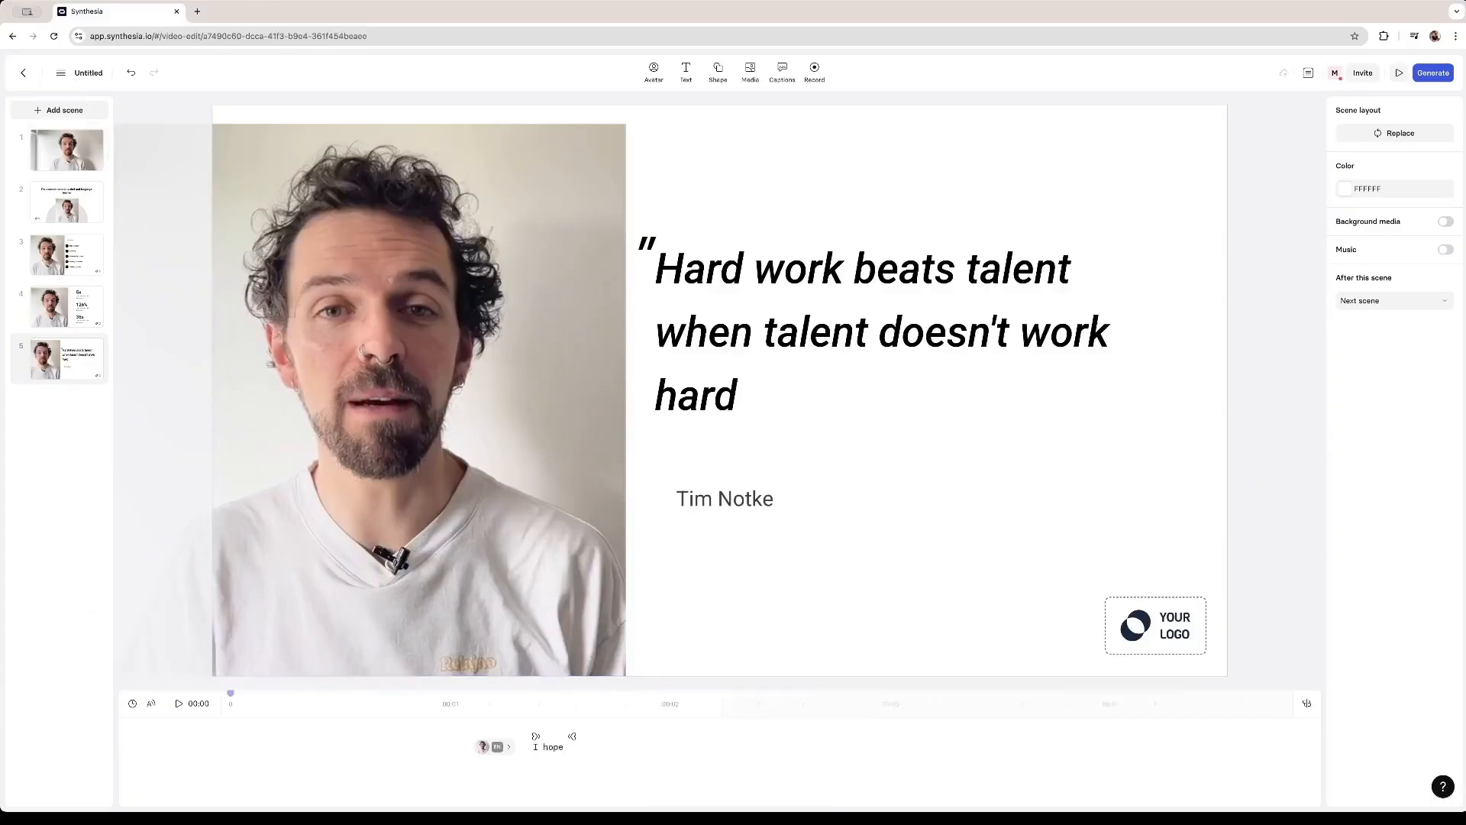
text( I'll get to know )
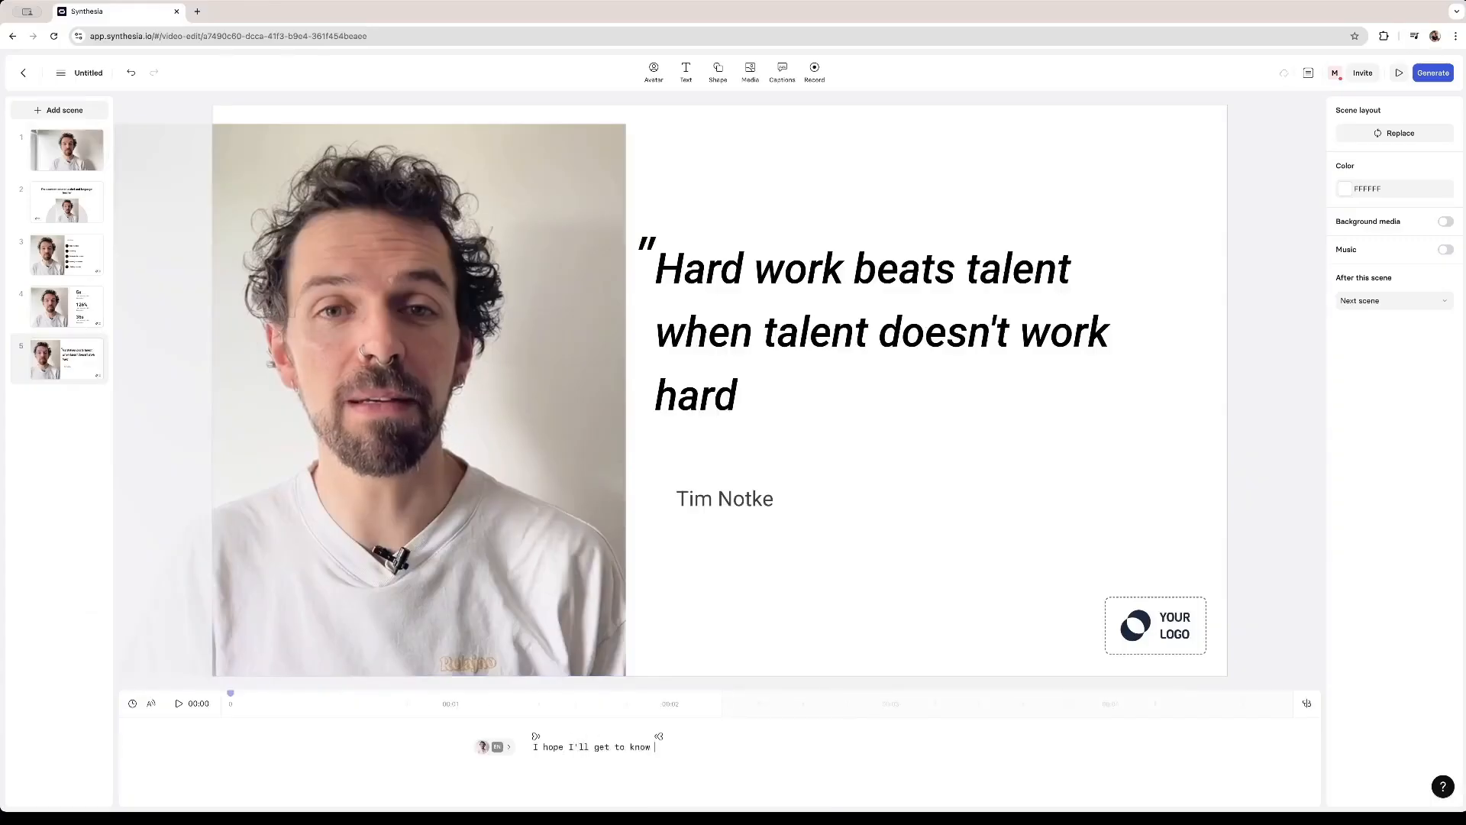
text(all of you and )
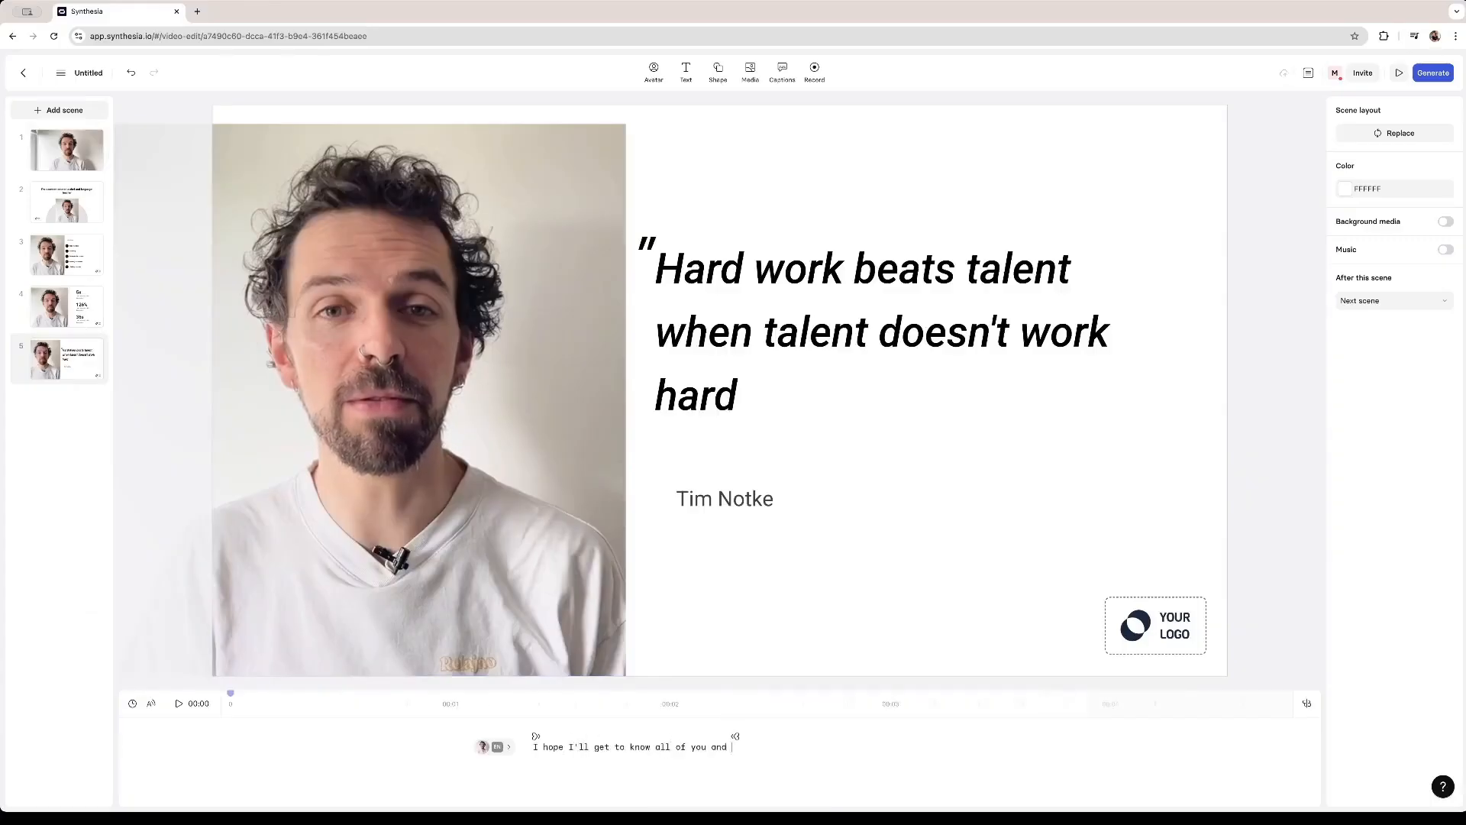
text(I'm very excited to )
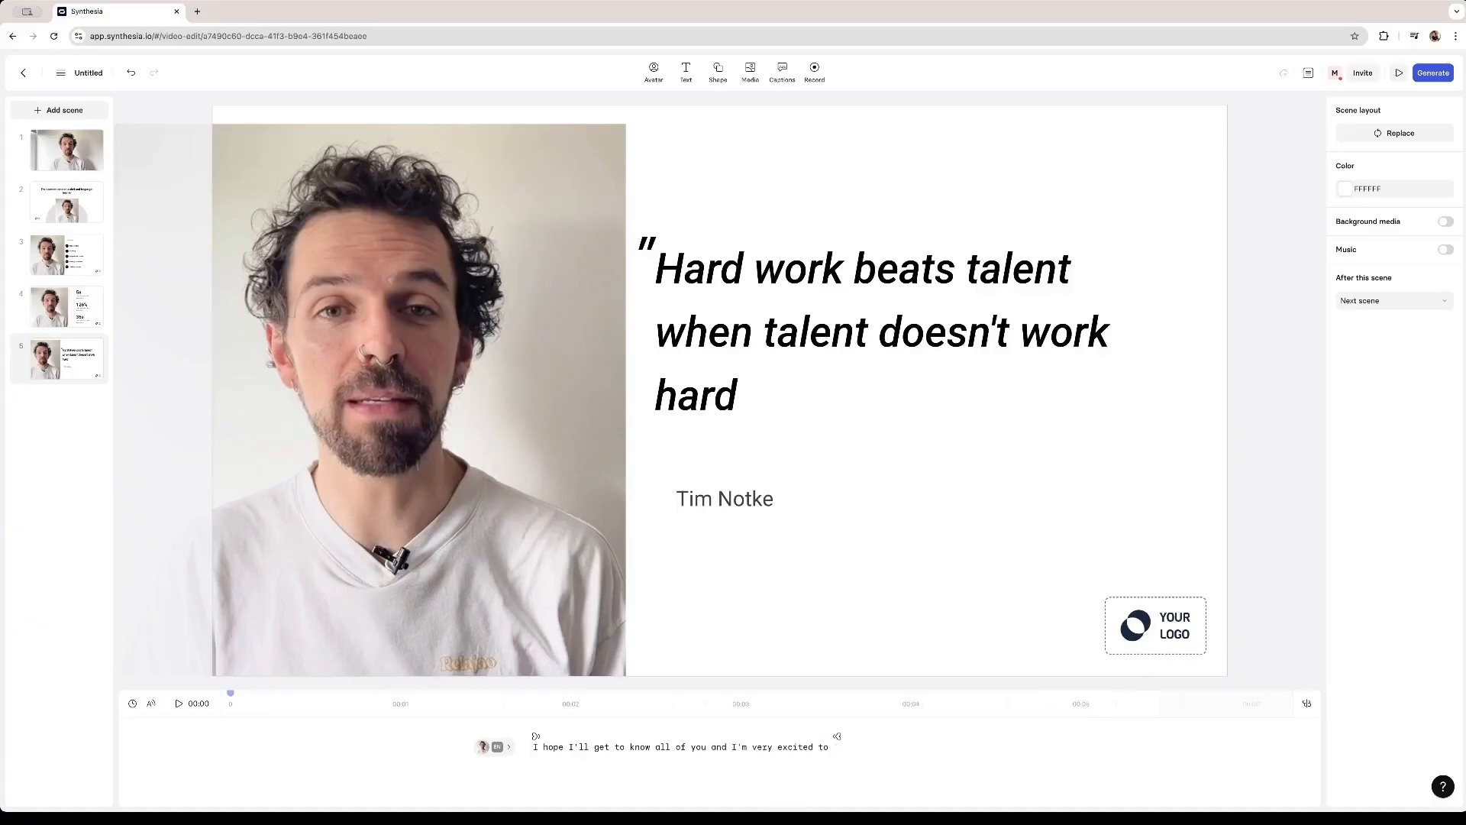
text(start working )
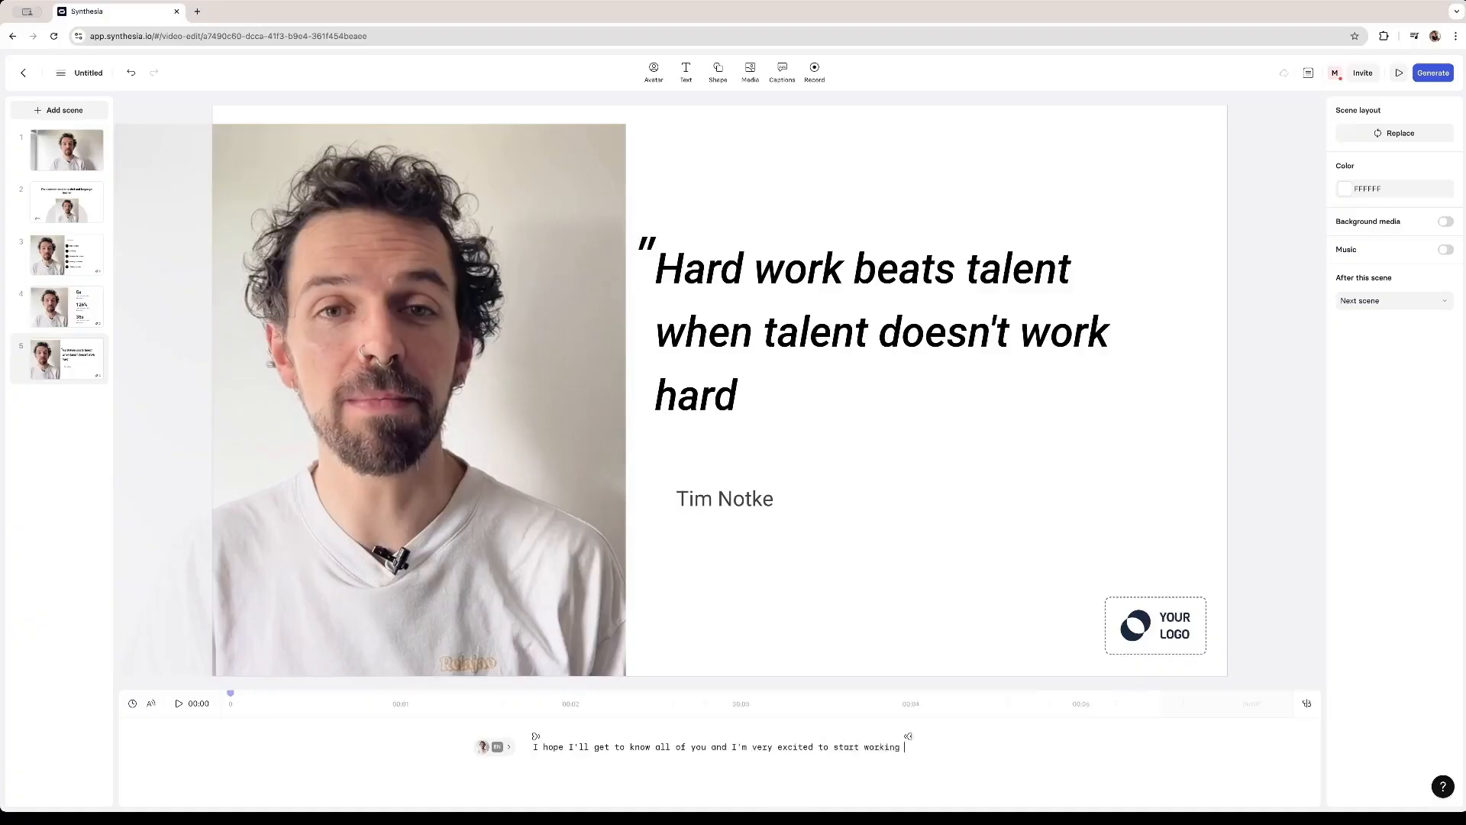
text(with this amazing t)
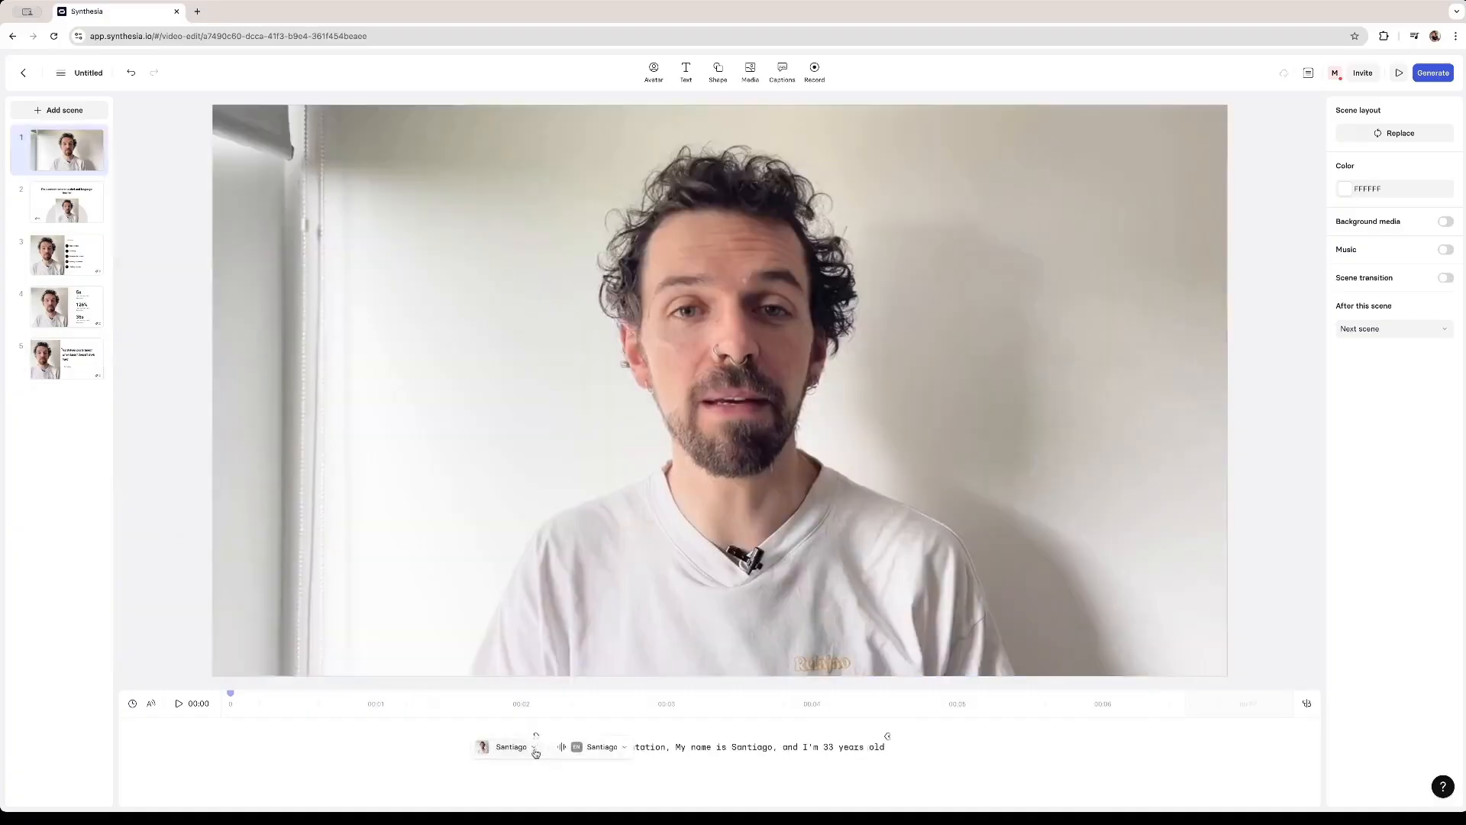
- Browse the first scene's speaker voice and language options, previewing the current voice
click(511, 746)
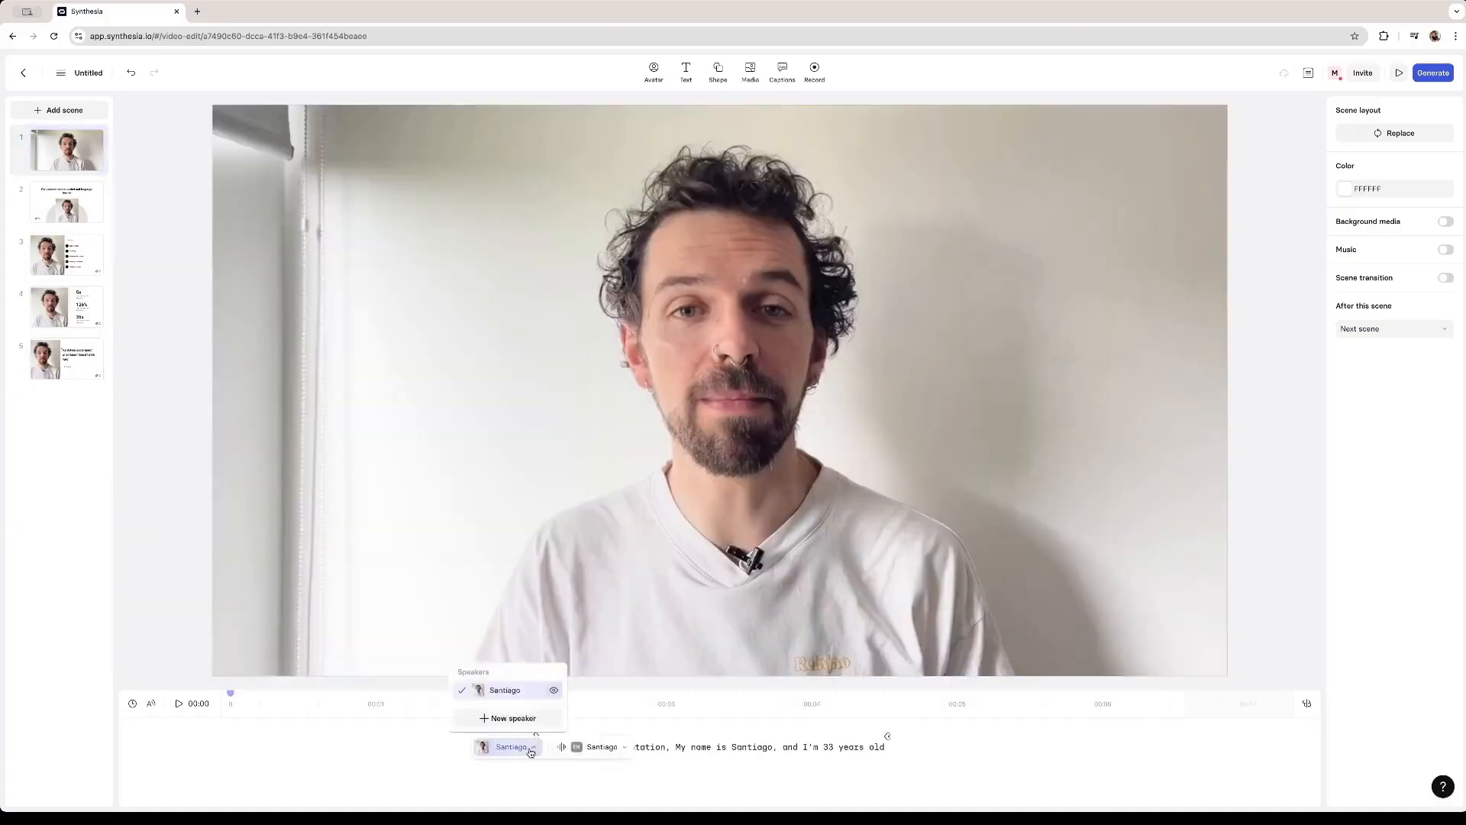
click(581, 750)
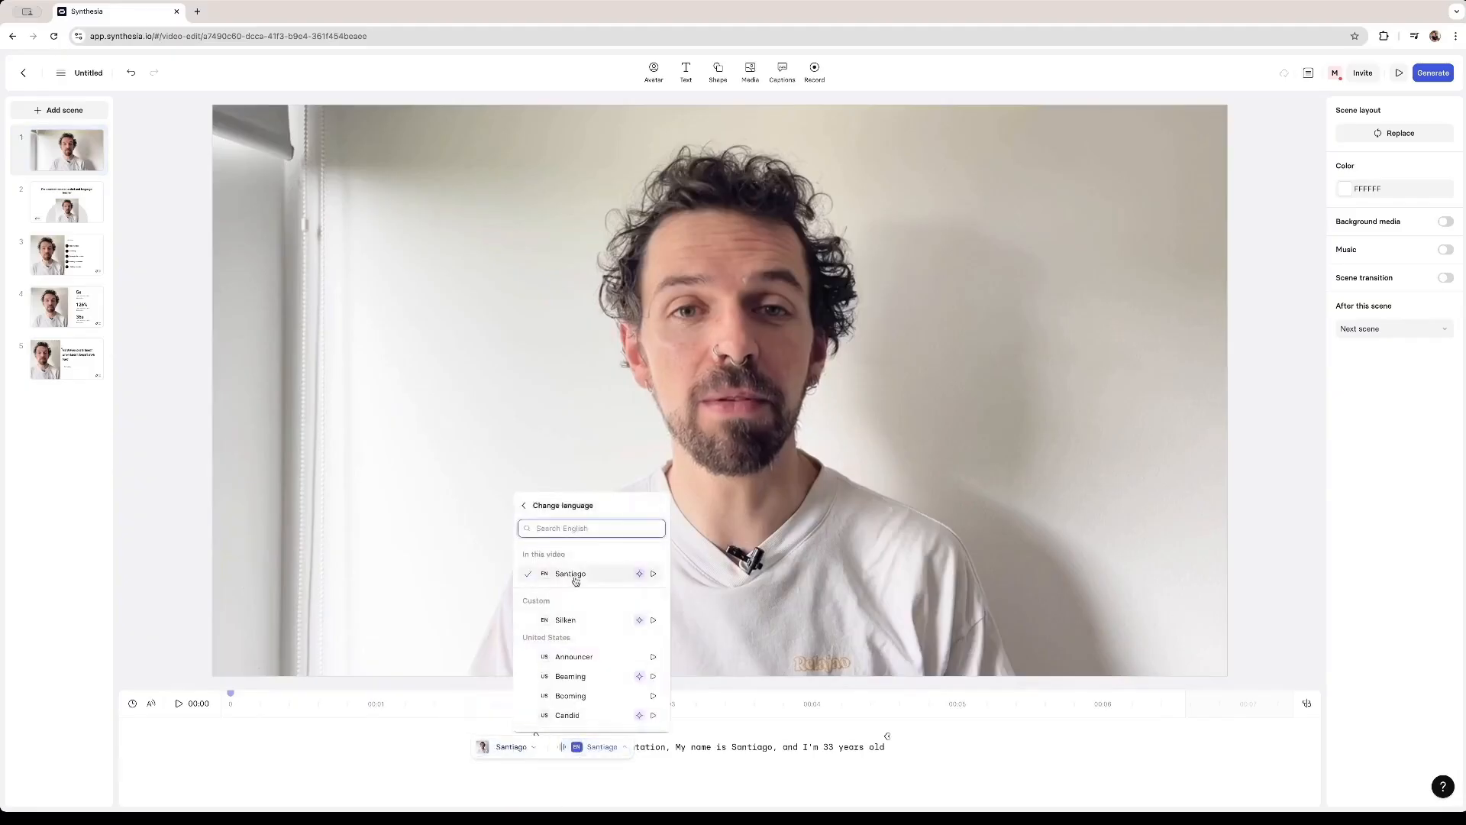
click(654, 575)
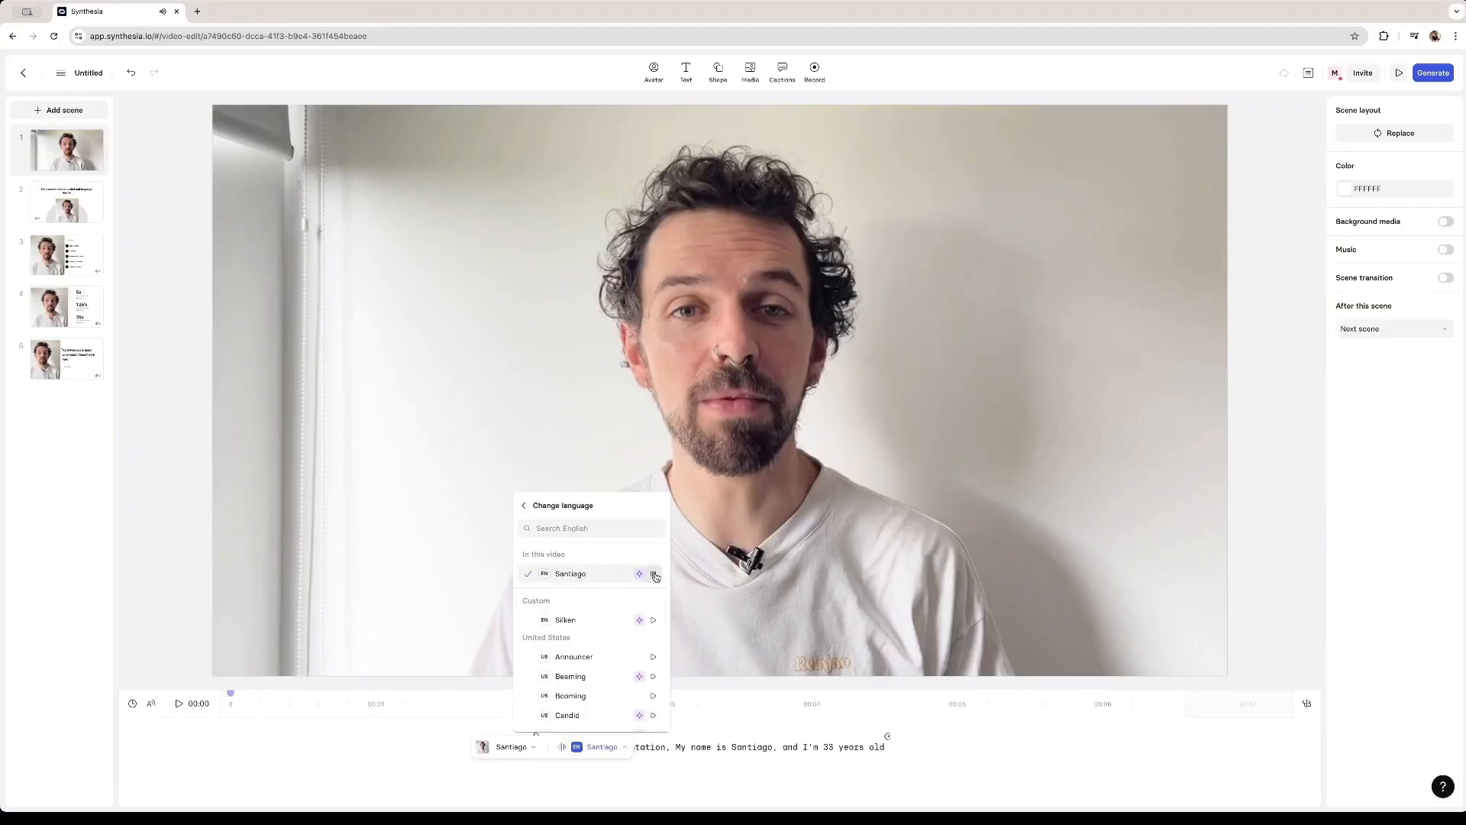
click(641, 762)
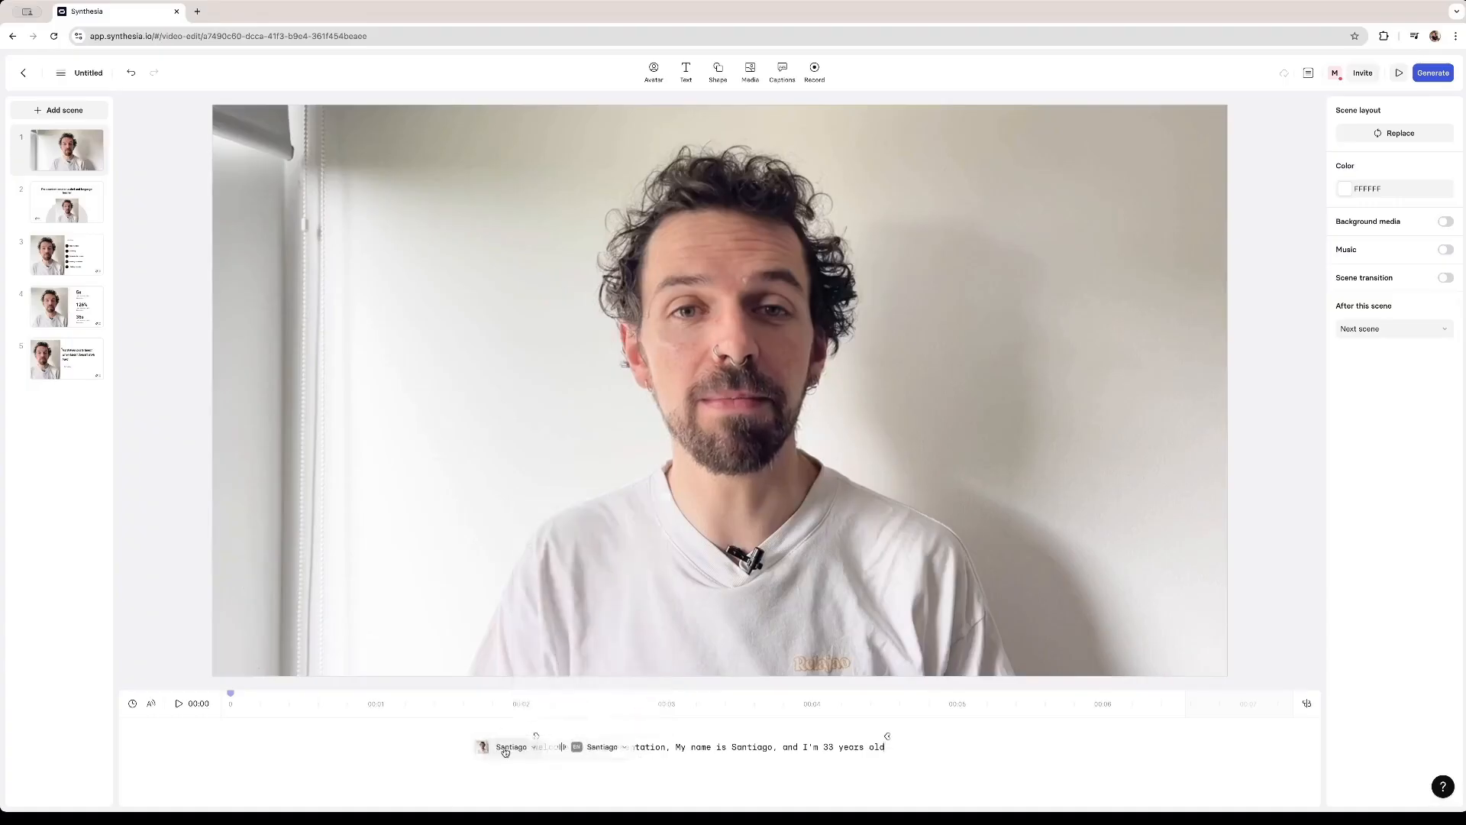
click(600, 747)
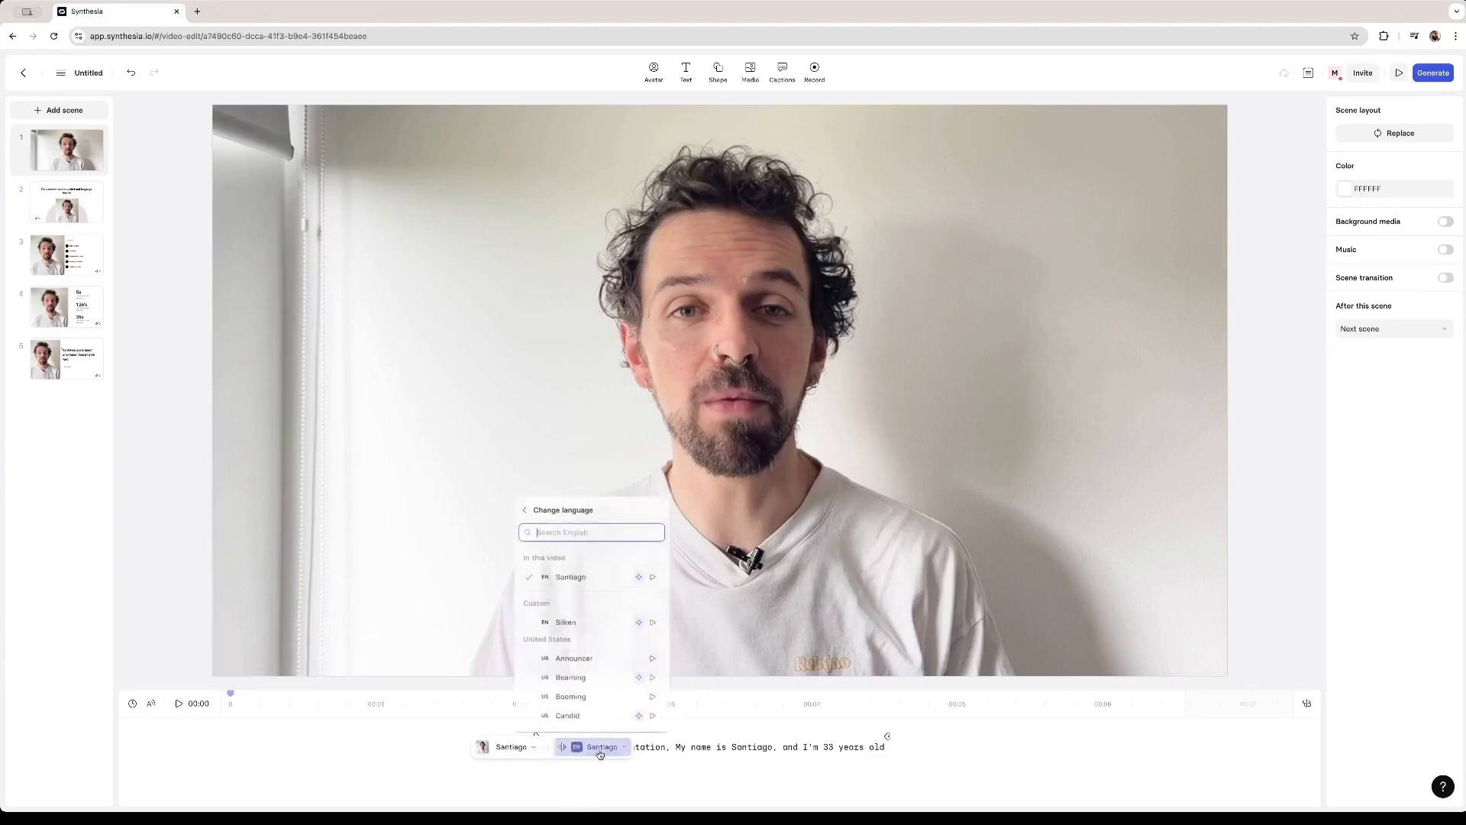
scroll(580, 650, down, 15)
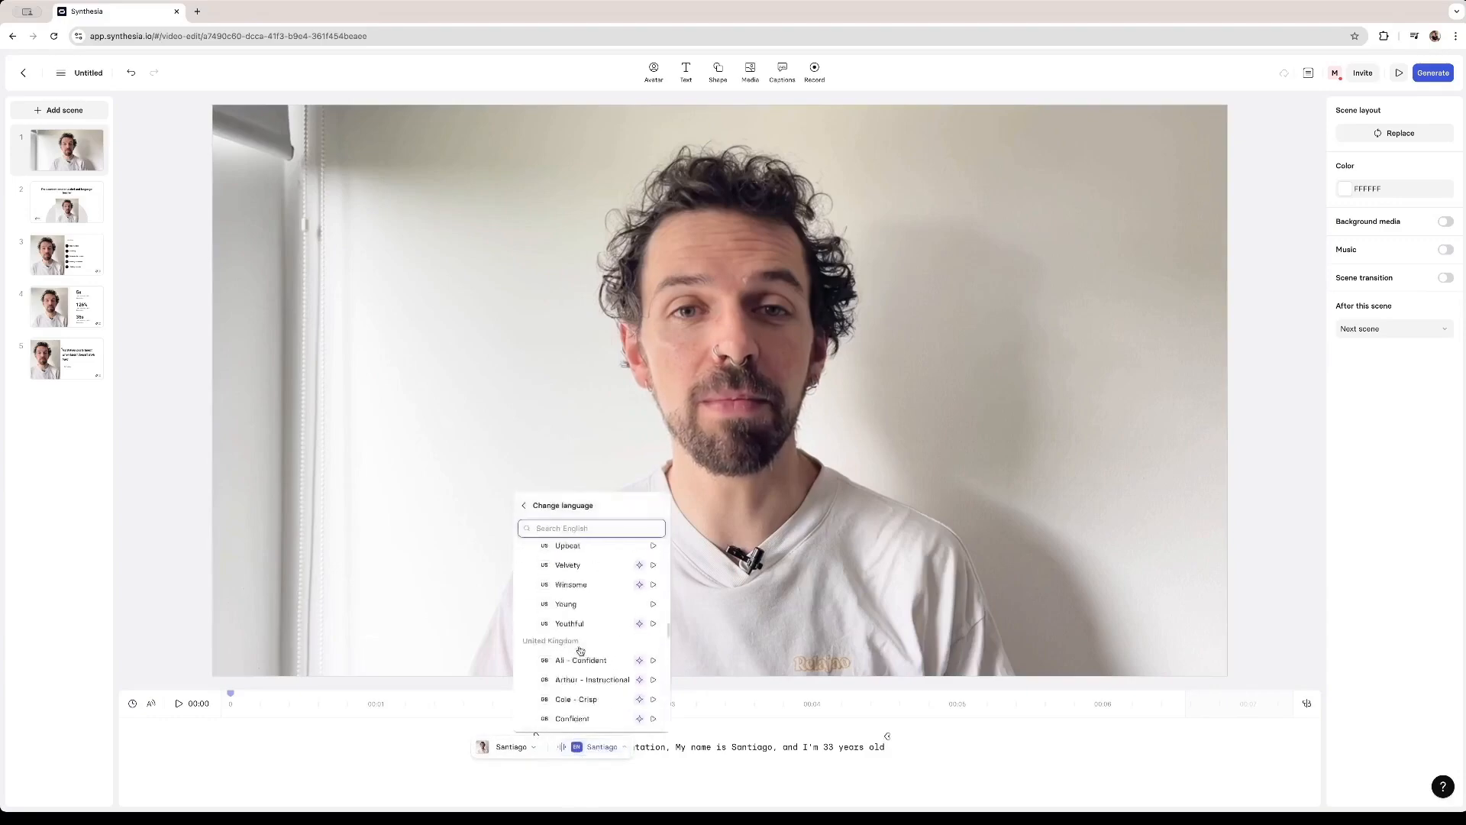
scroll(581, 650, up, 15)
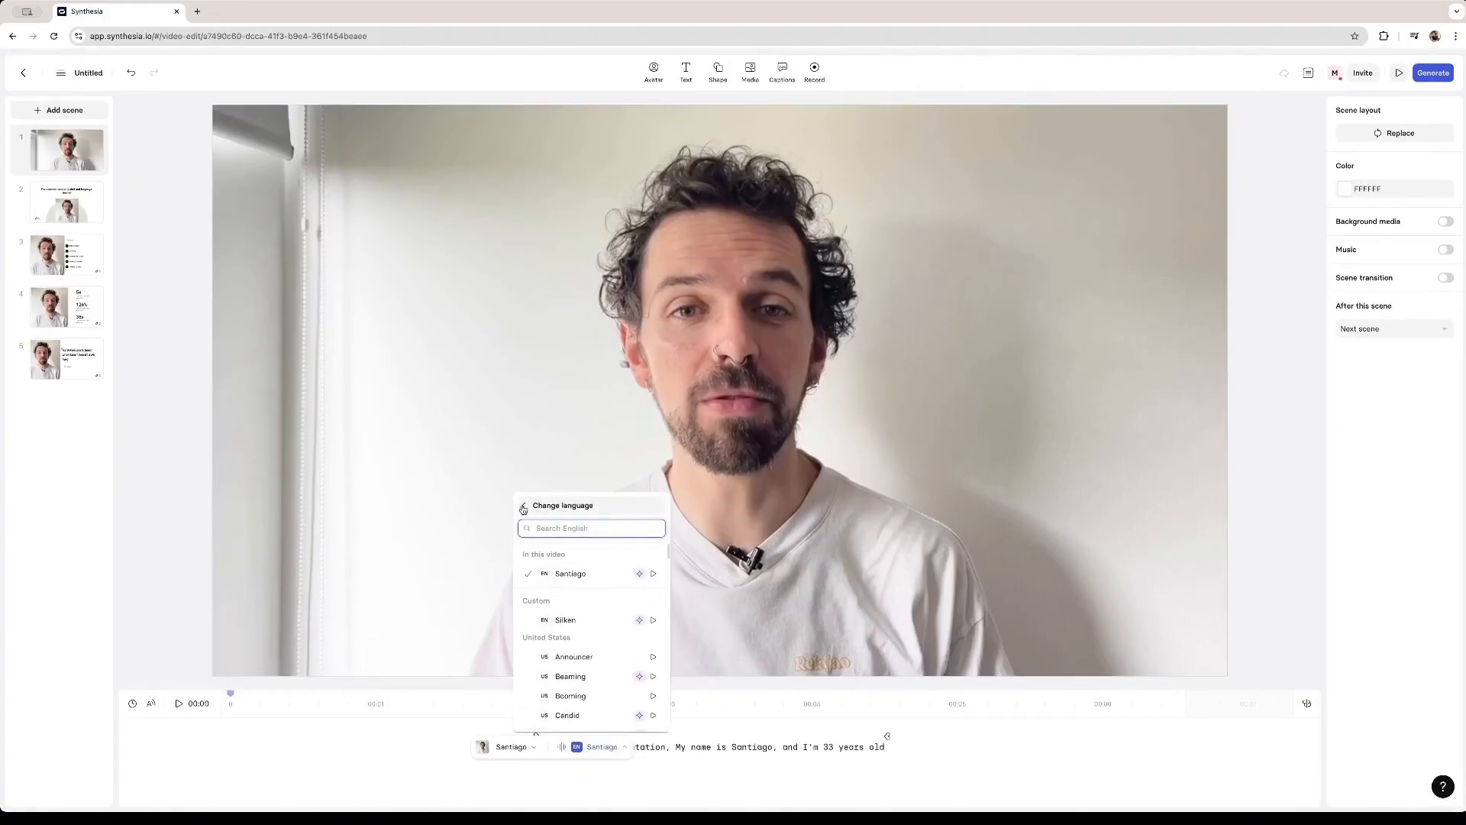
click(664, 752)
click(594, 751)
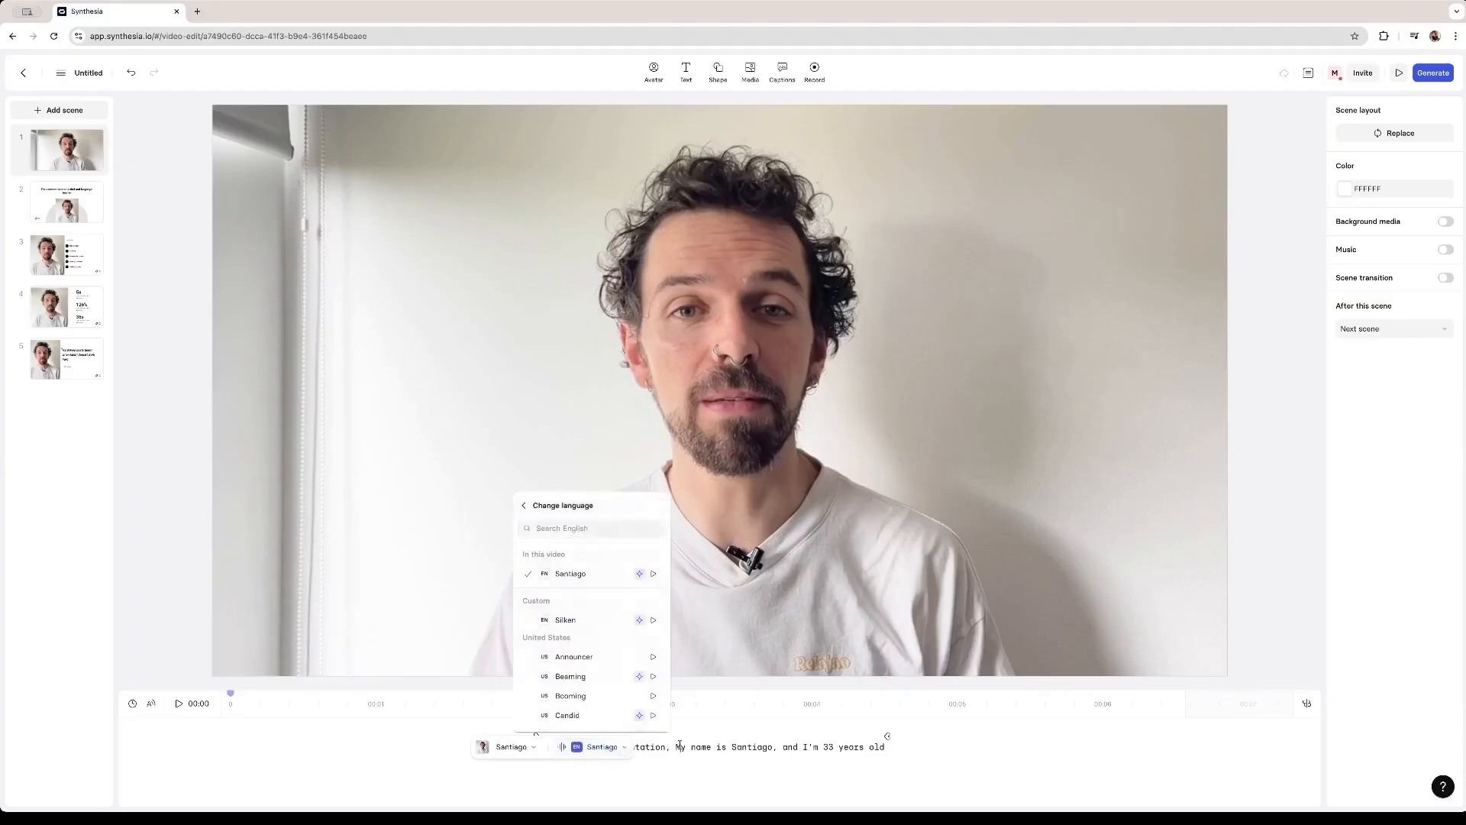
click(732, 747)
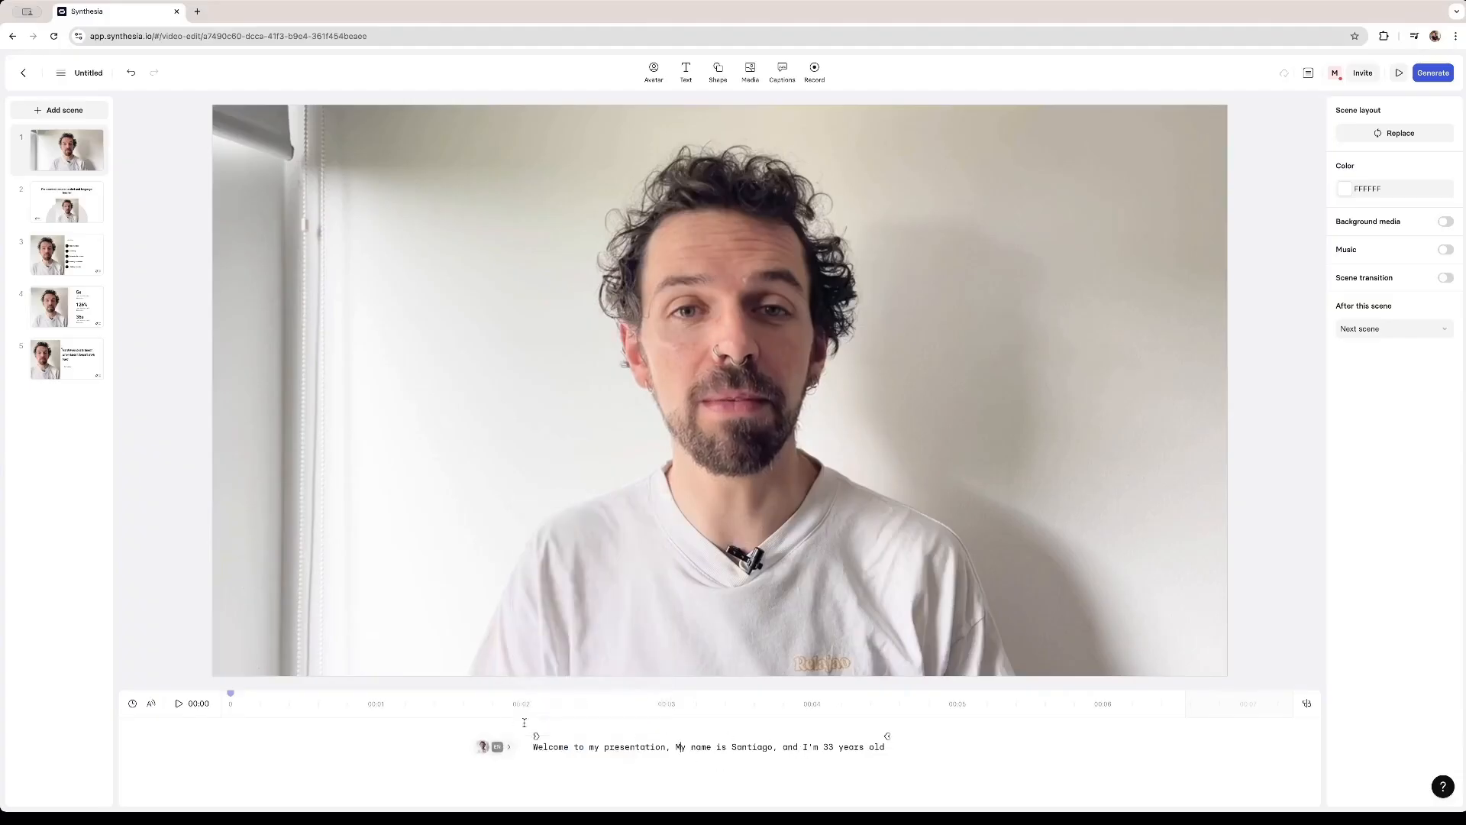
click(578, 750)
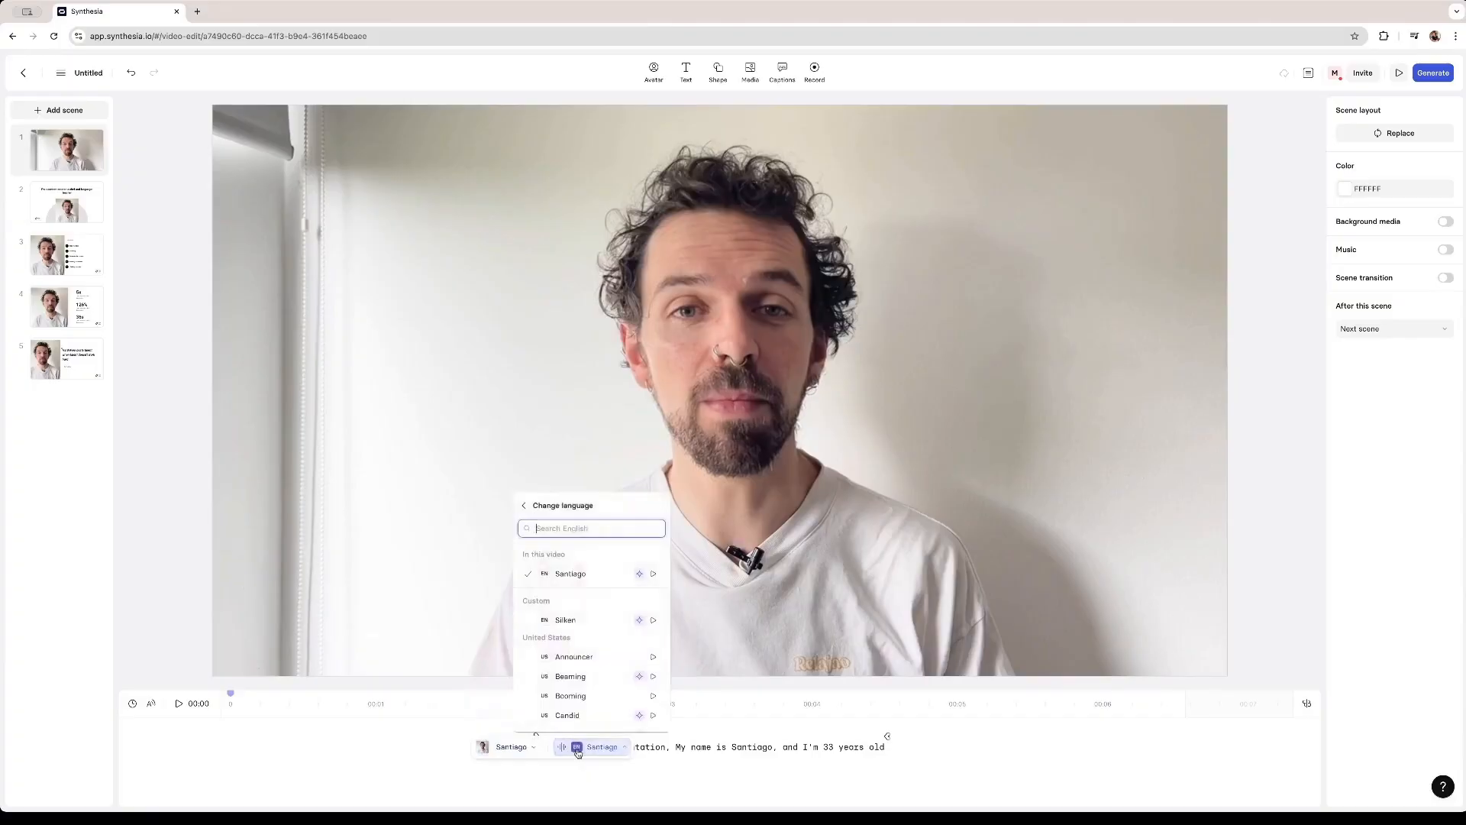
click(557, 506)
scroll(603, 610, down, 5)
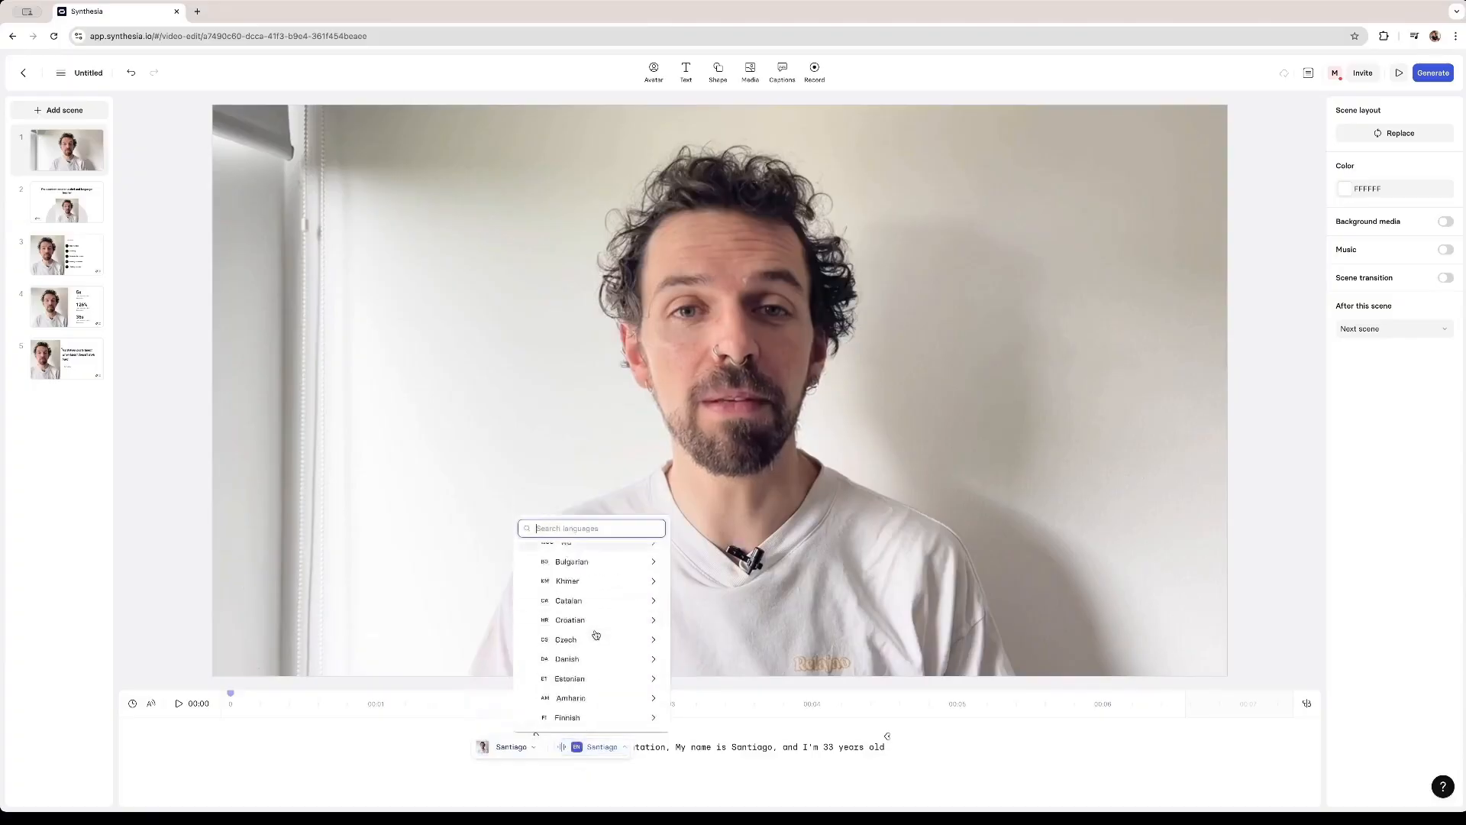
scroll(596, 635, down, 5)
scroll(596, 635, up, 10)
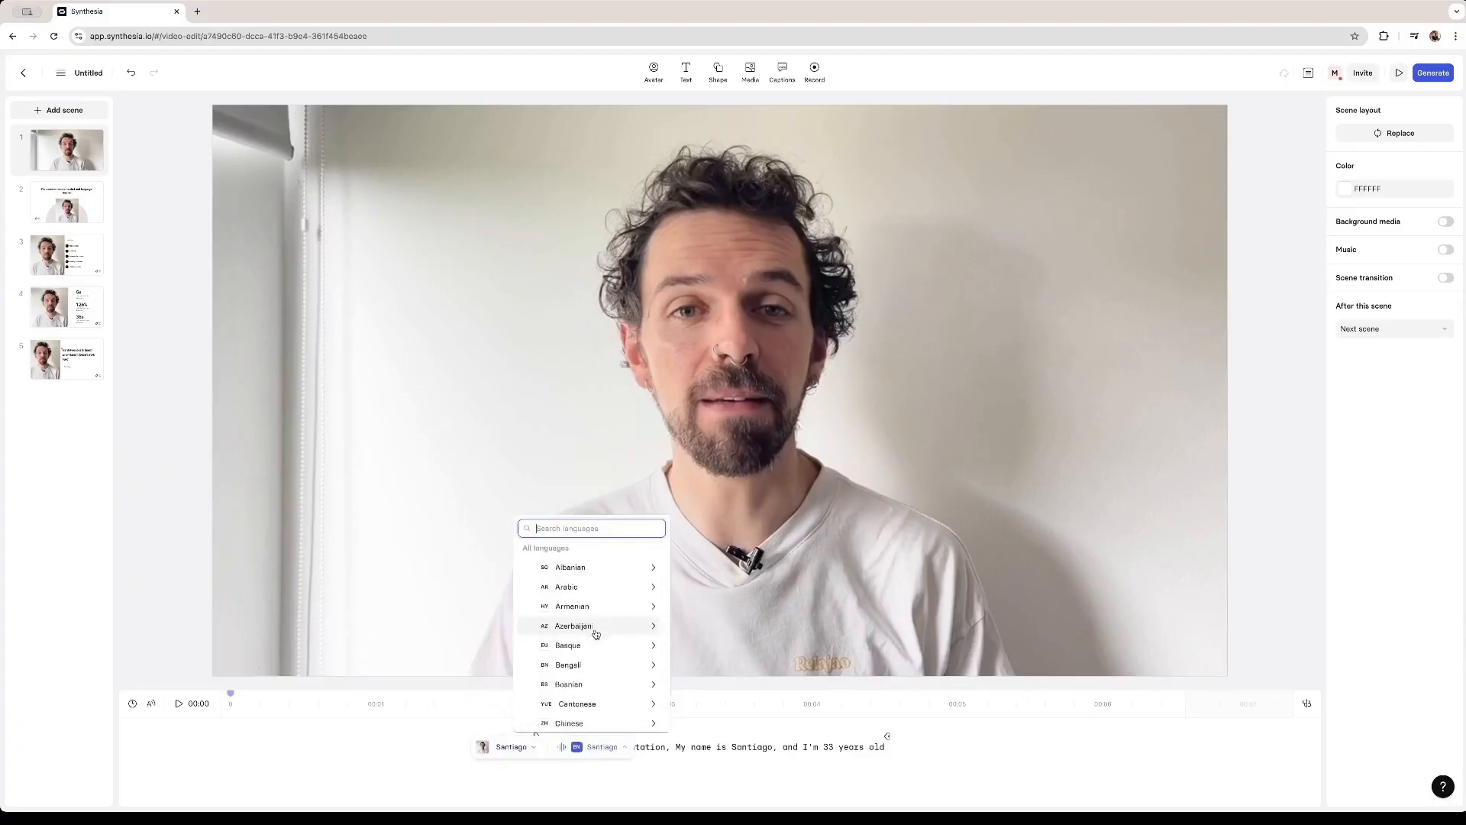
- Generate the video titled Presentation with burned-in captions turned on
click(1433, 72)
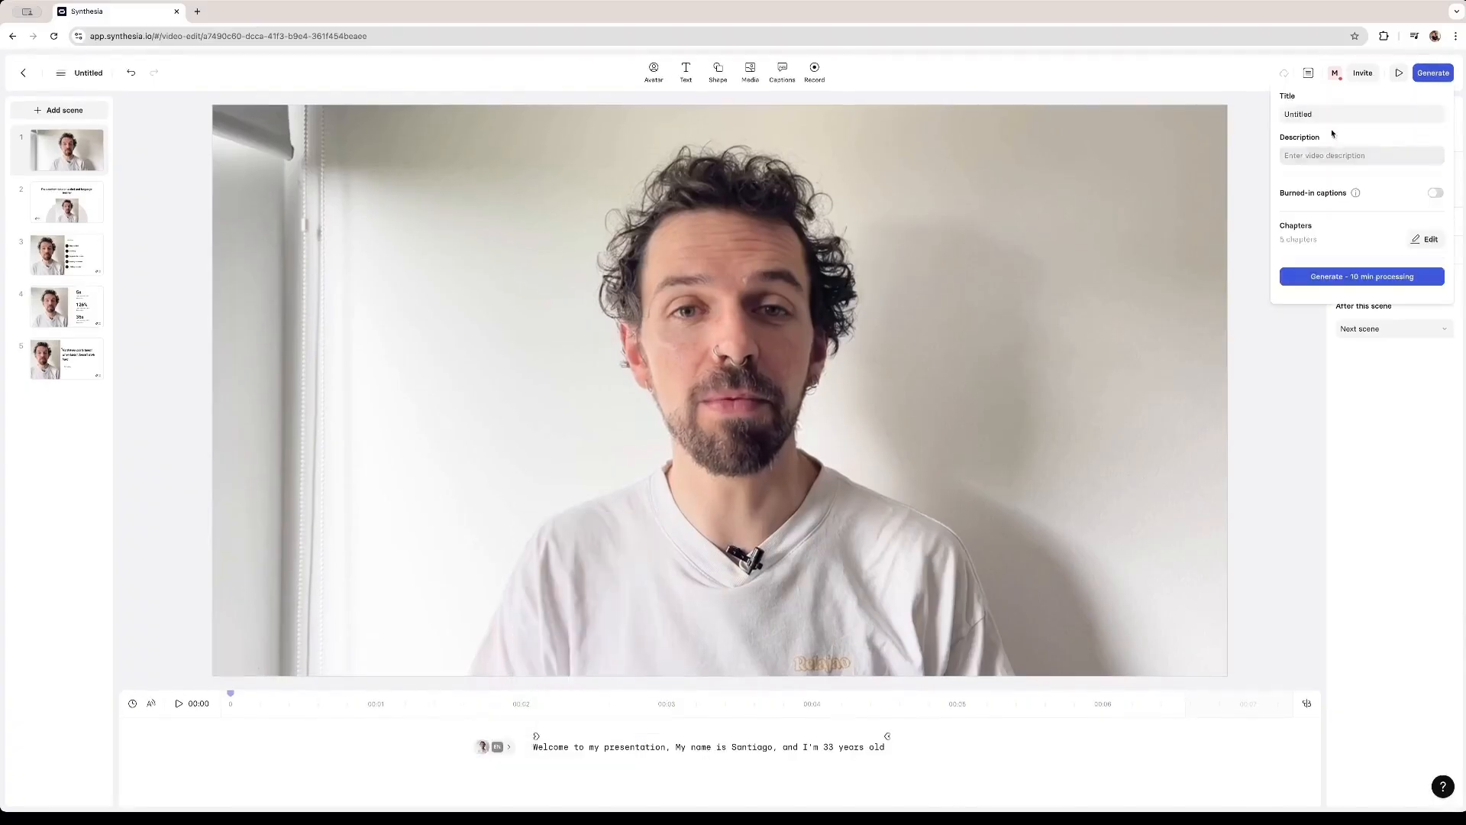
text(Presentation)
click(1435, 193)
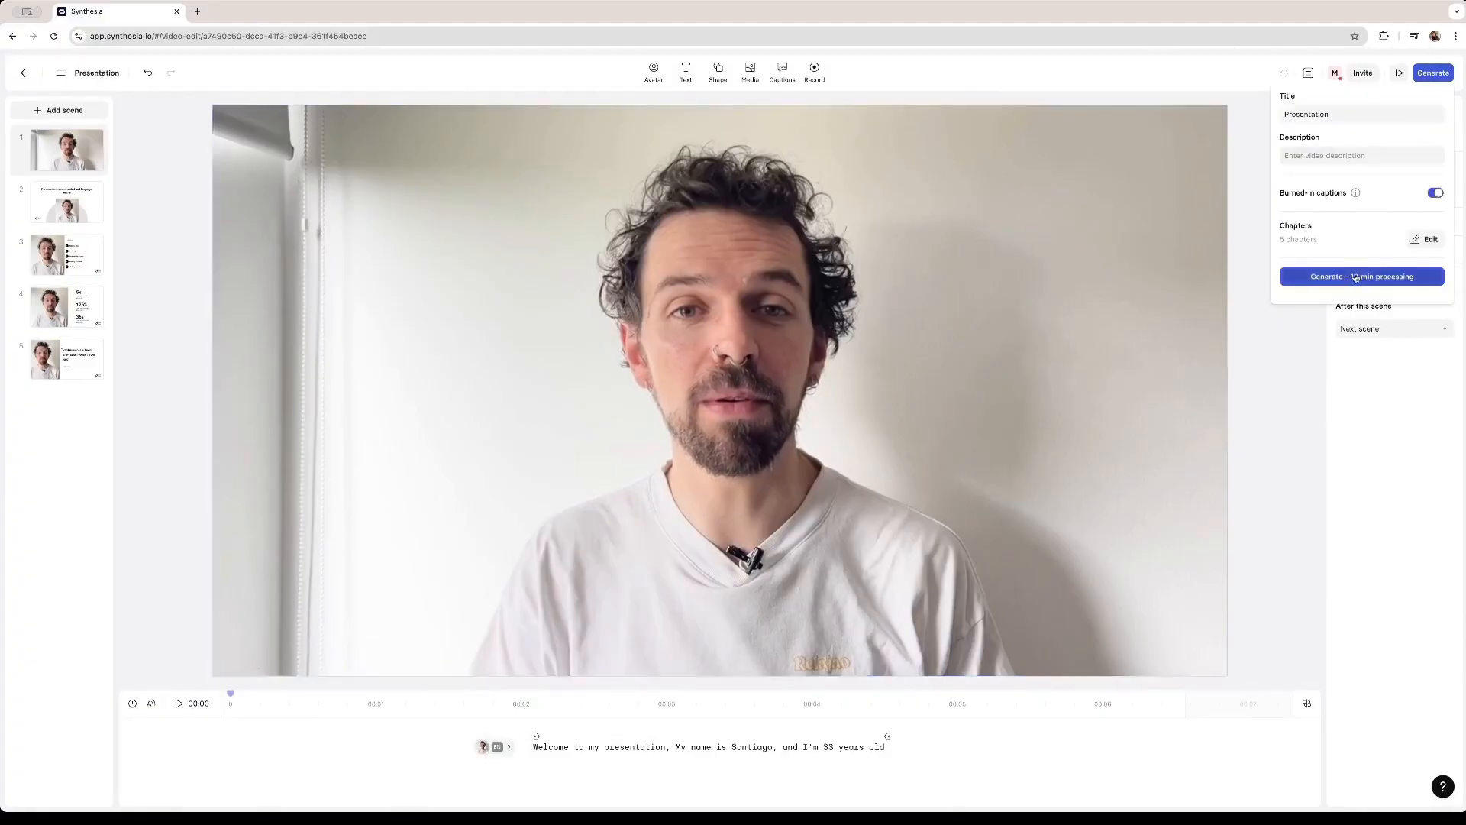
click(1356, 277)
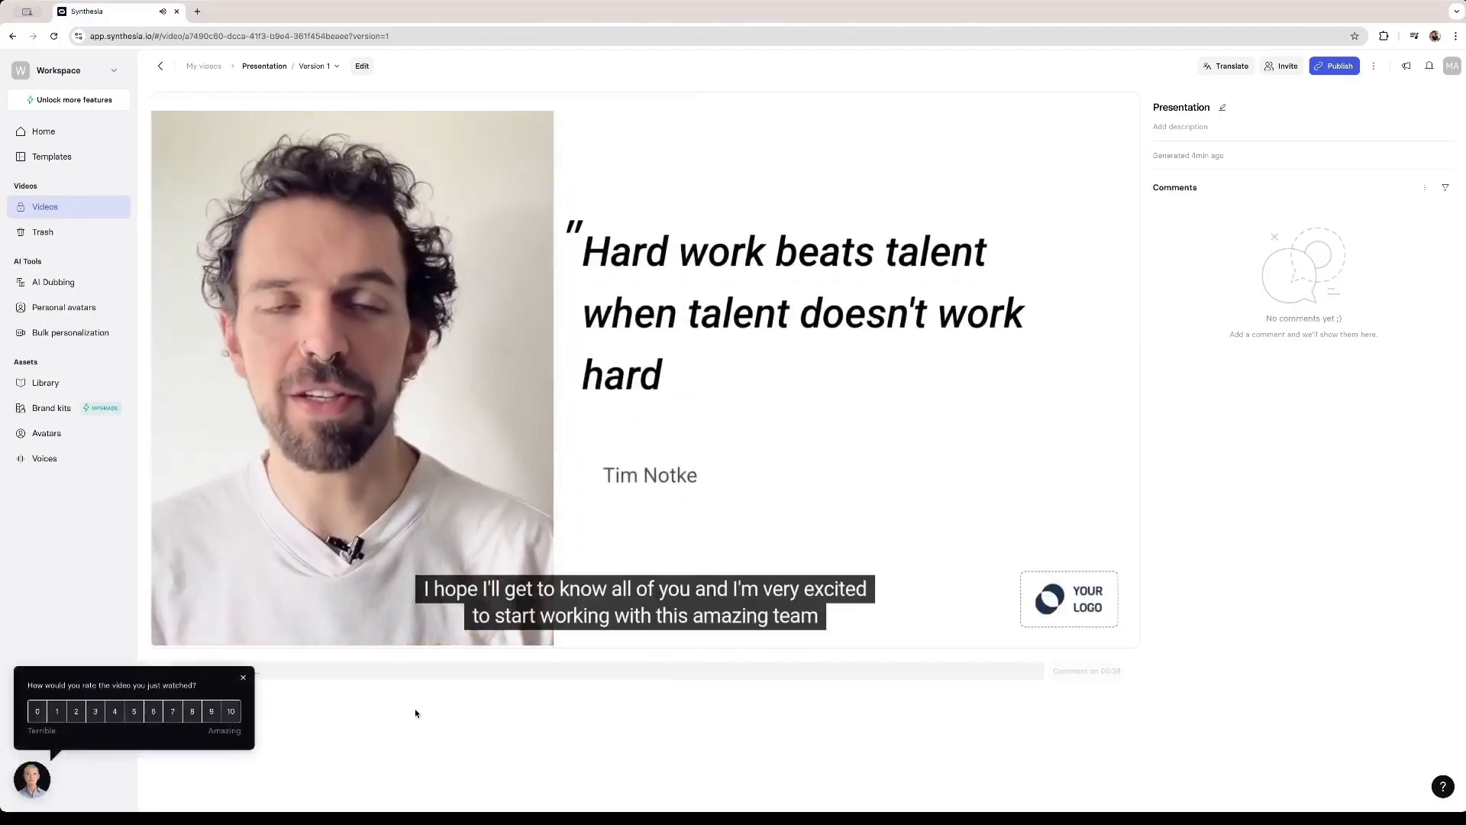
- Review the generated video by jumping through its scenes on the playback timeline
click(243, 677)
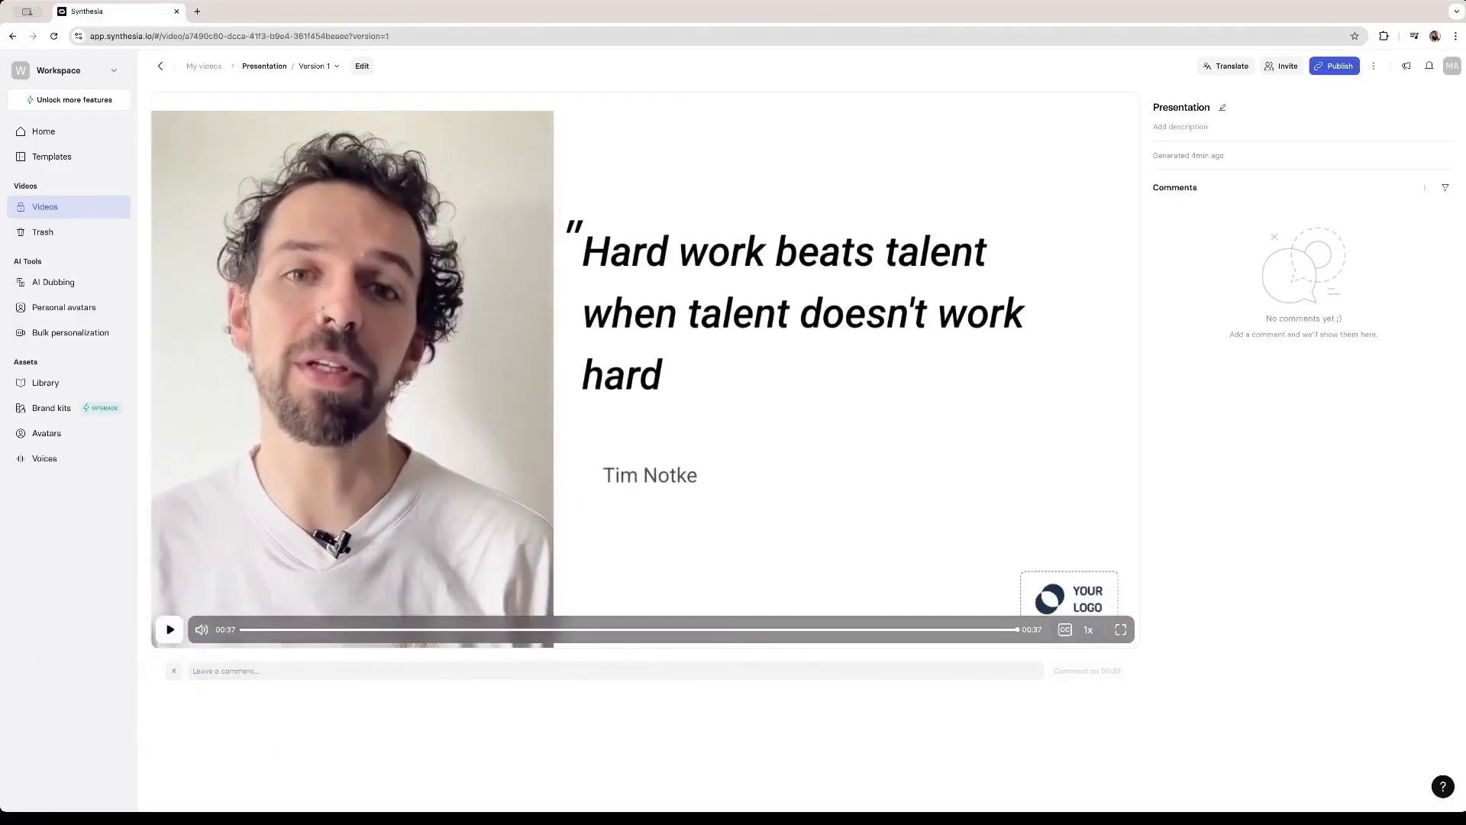
click(473, 633)
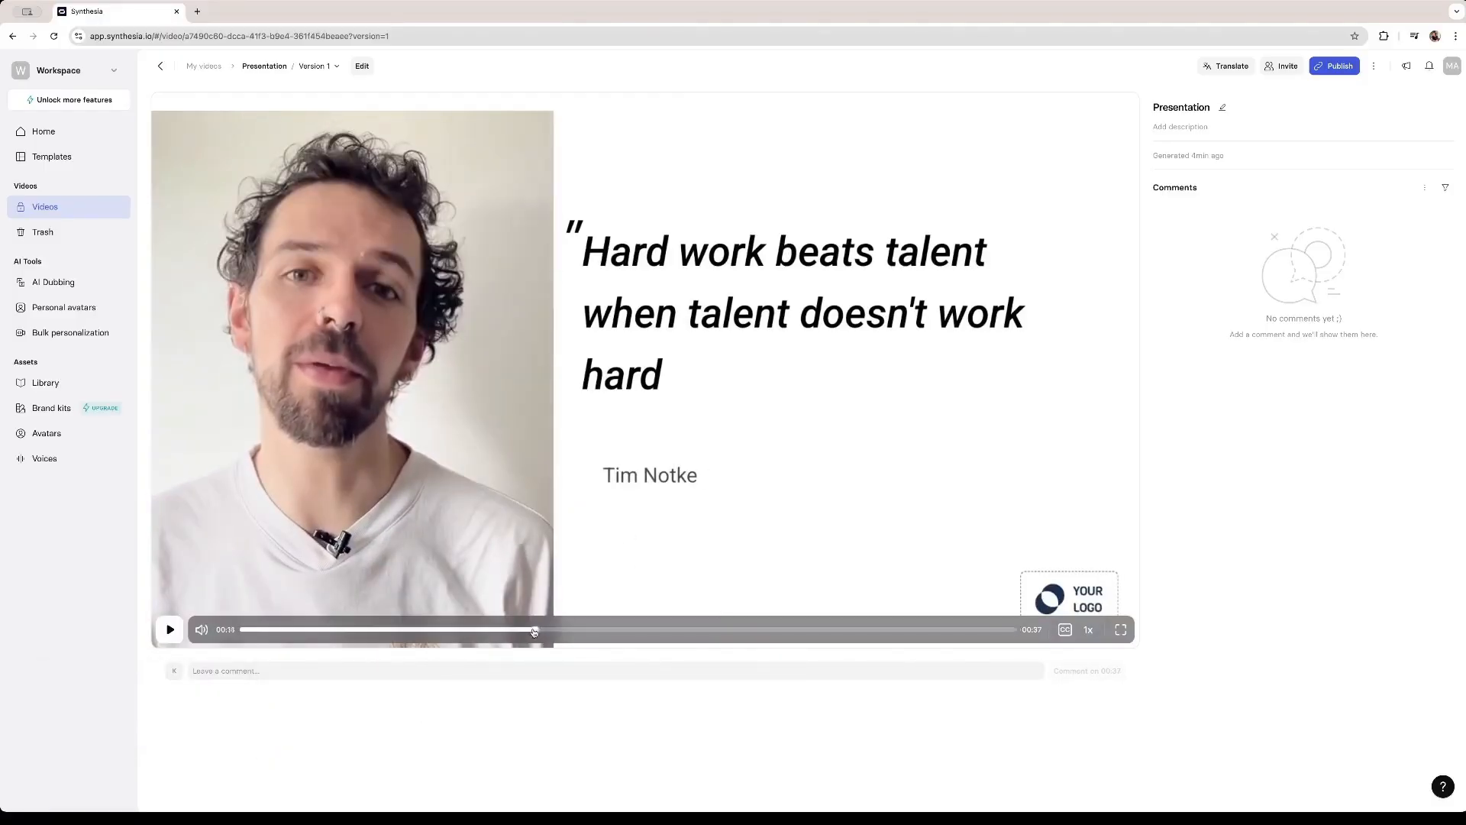
click(471, 634)
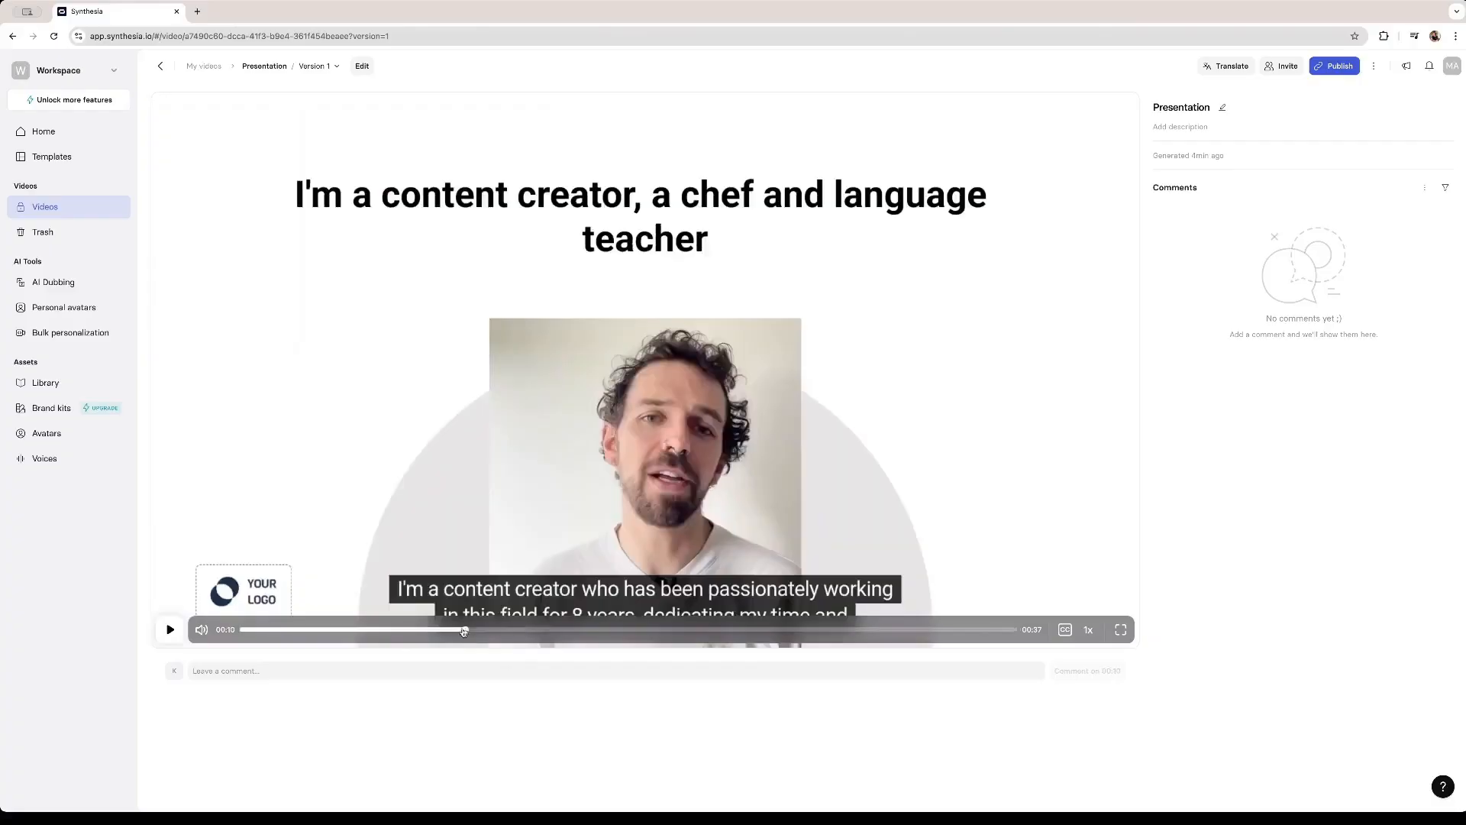
click(333, 631)
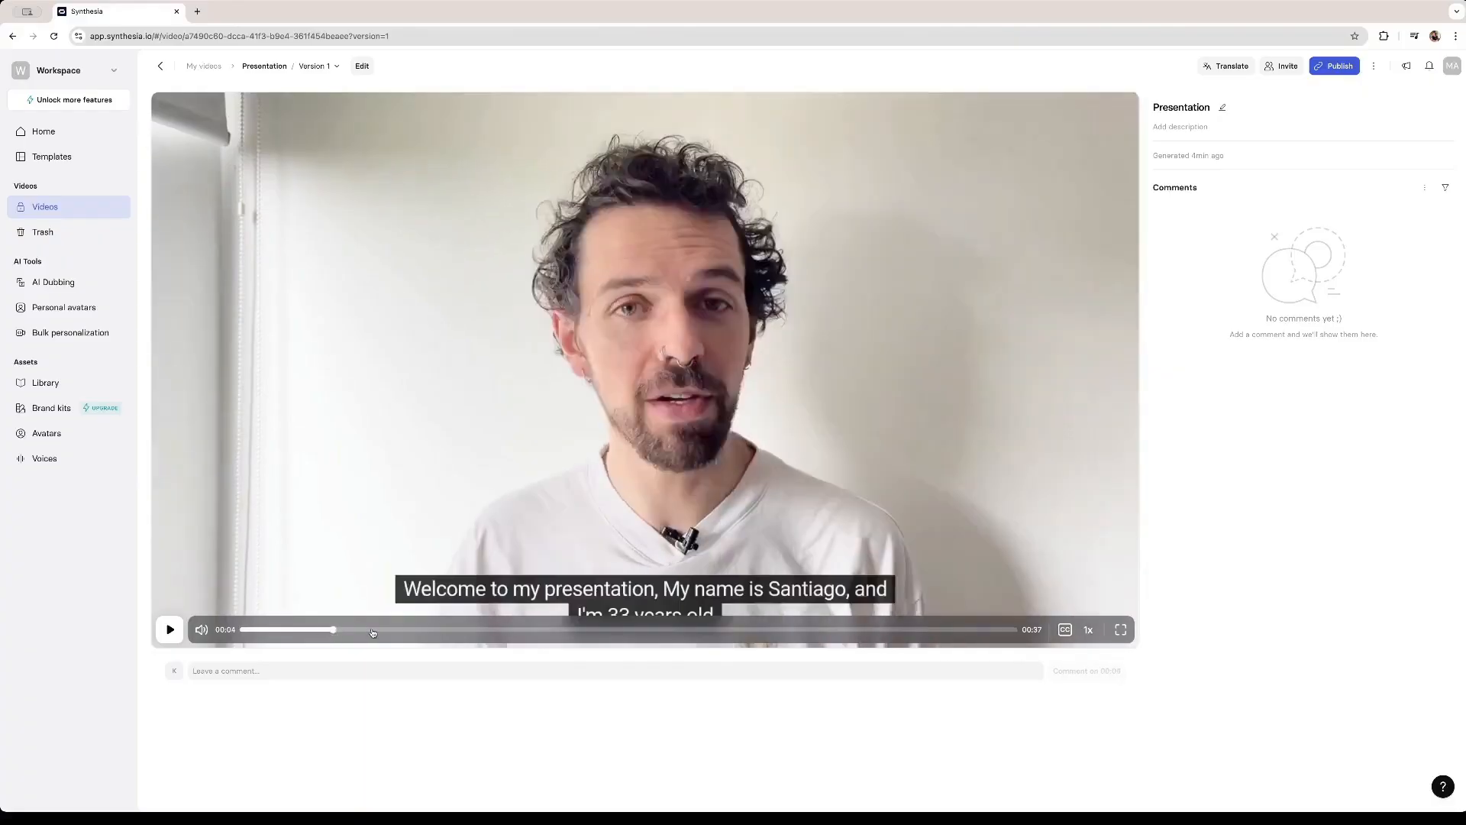
click(373, 632)
click(437, 633)
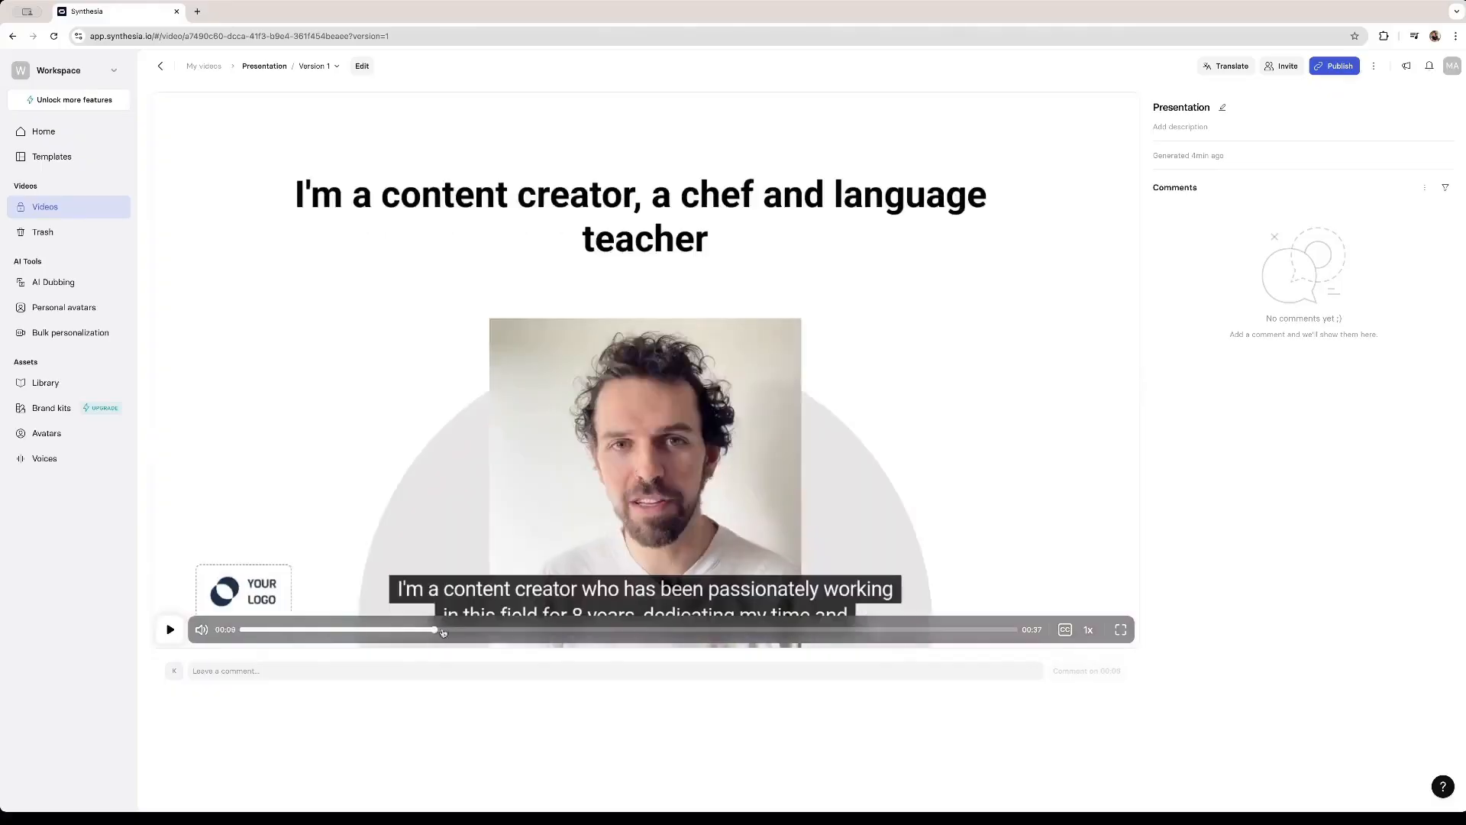
click(514, 631)
click(567, 633)
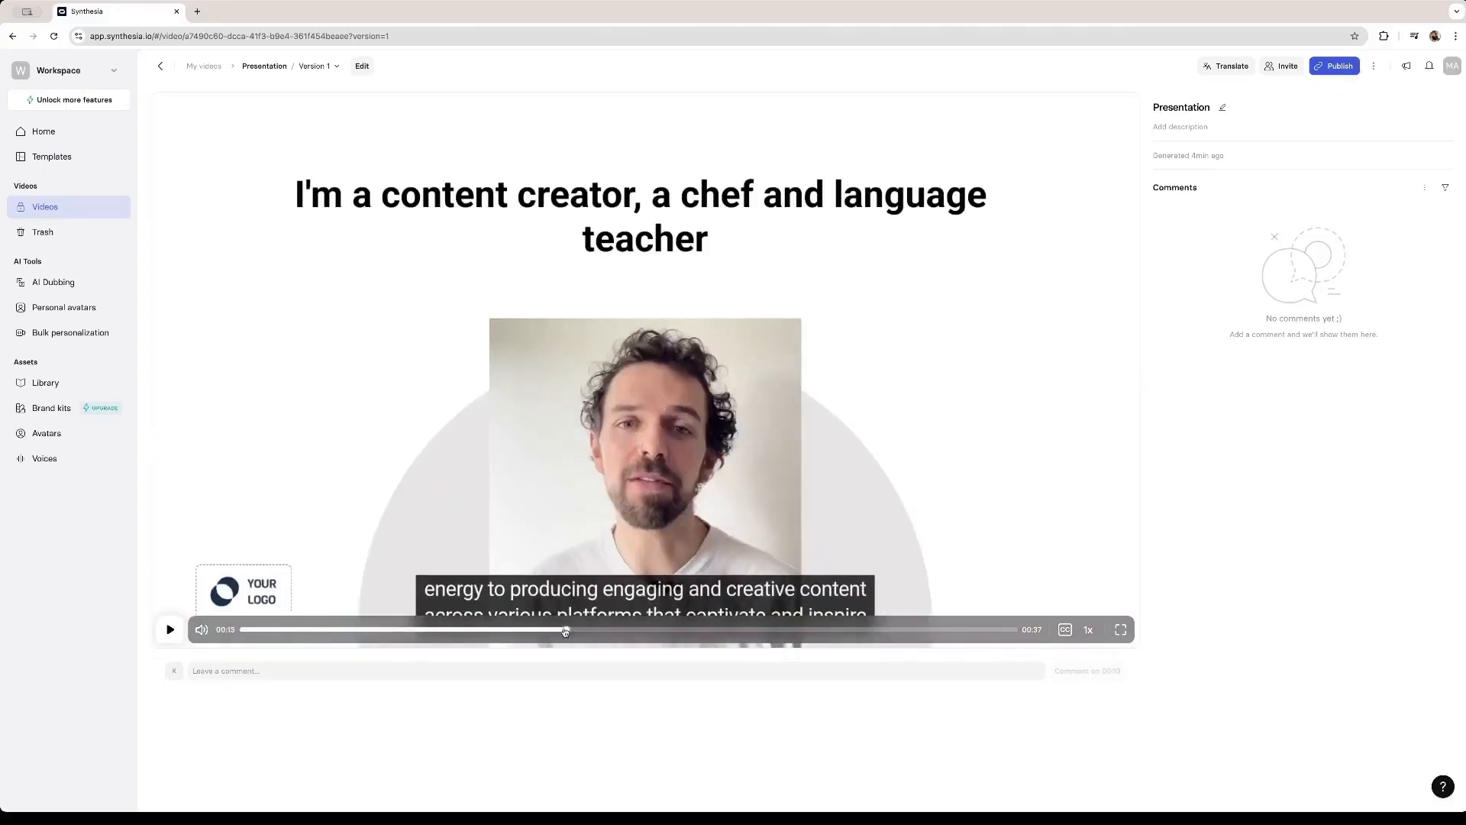
click(614, 631)
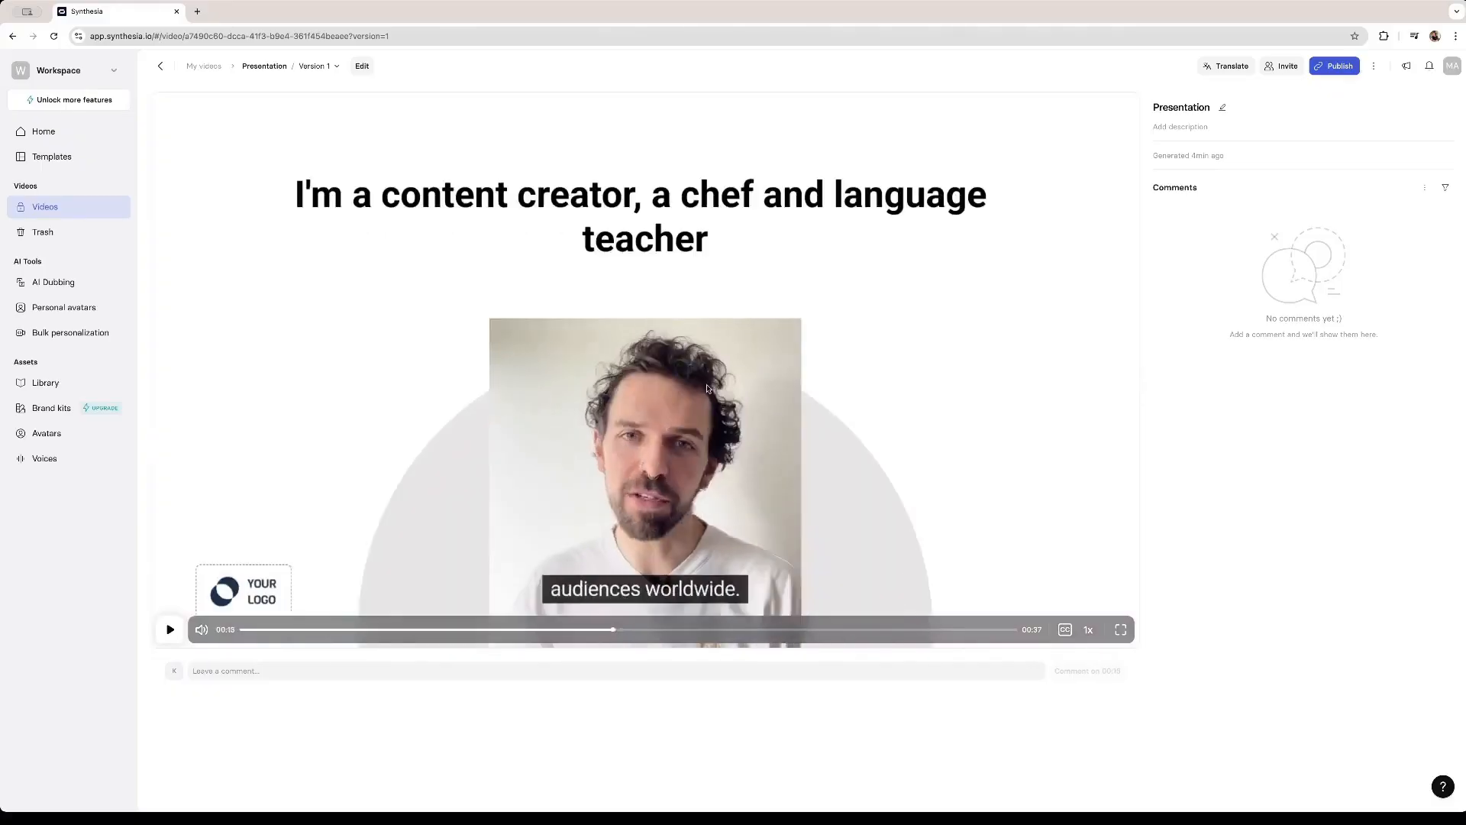
click(972, 631)
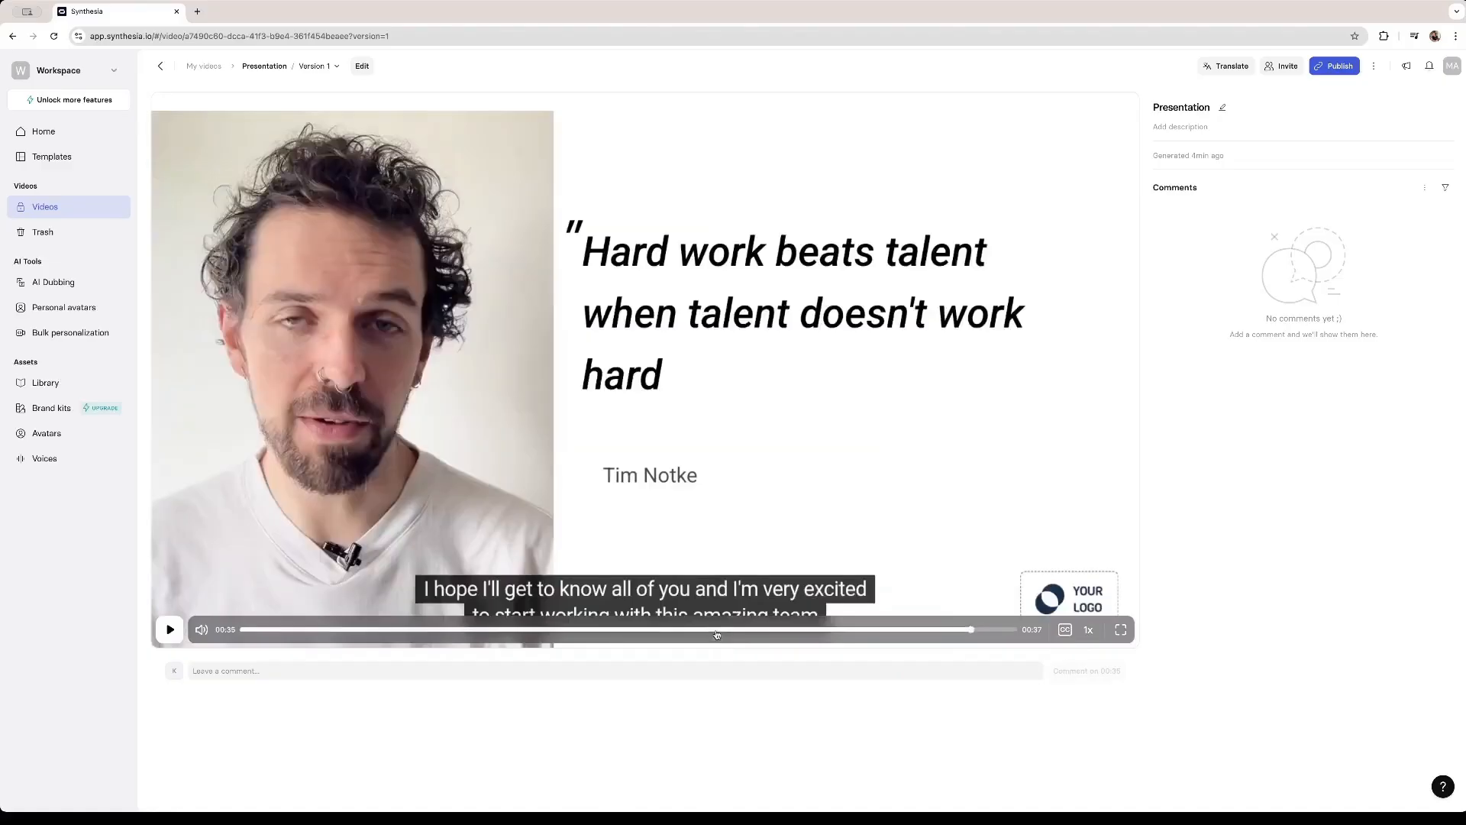
click(714, 630)
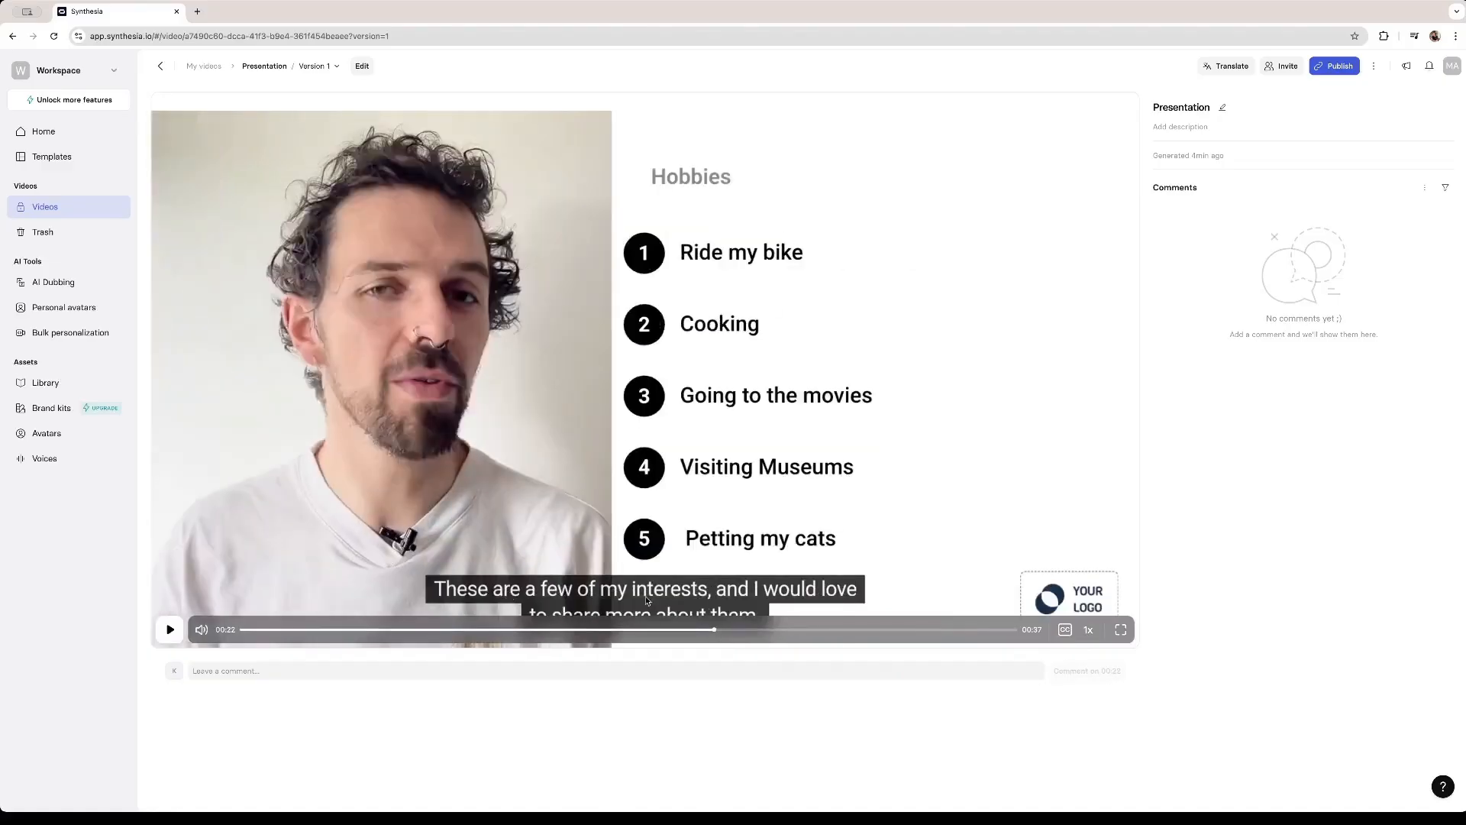